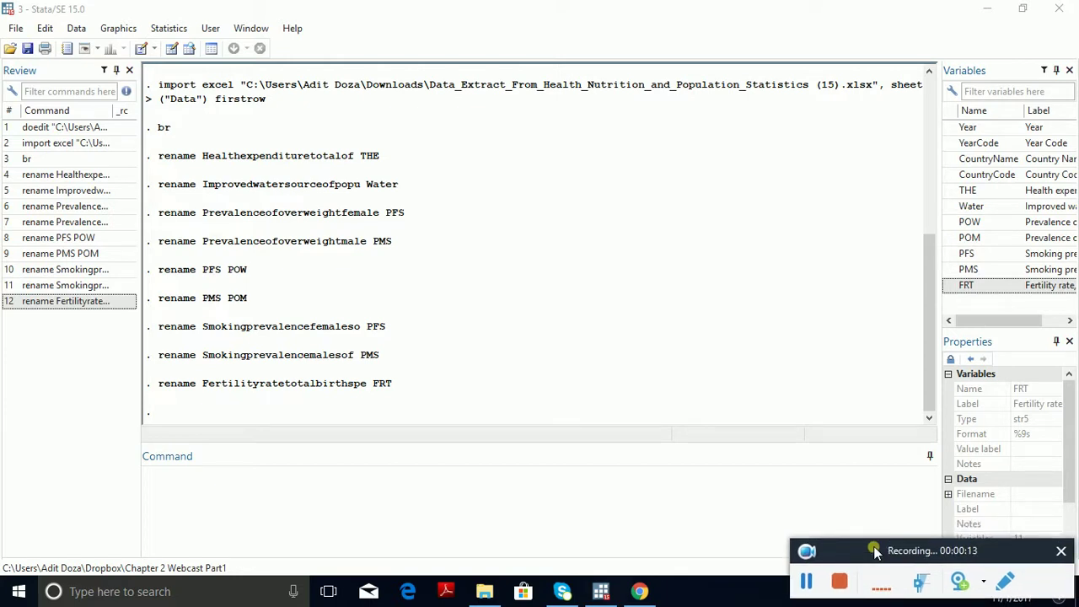
Step: Replace the value ".." with "." in the variable THE
click(635, 530)
text(replace)
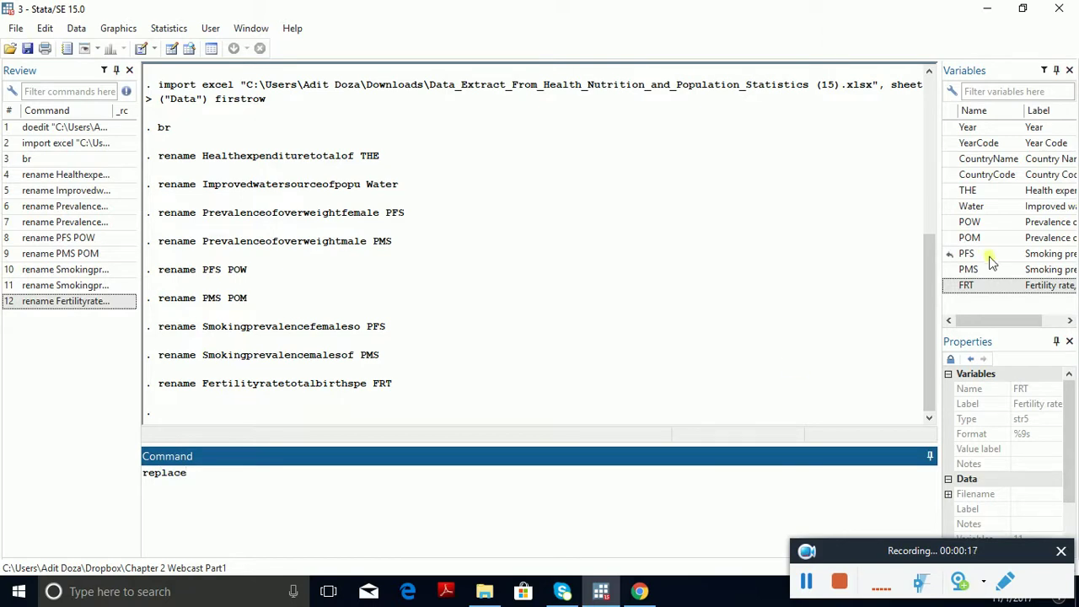
double_click(993, 192)
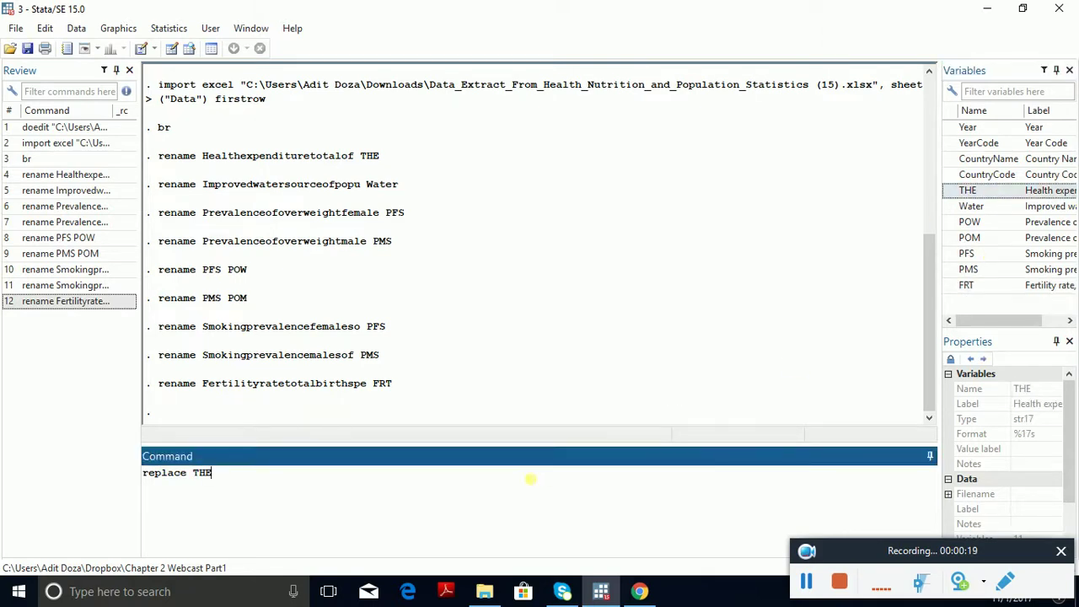
text(=""." if THE=="..")
key(Return)
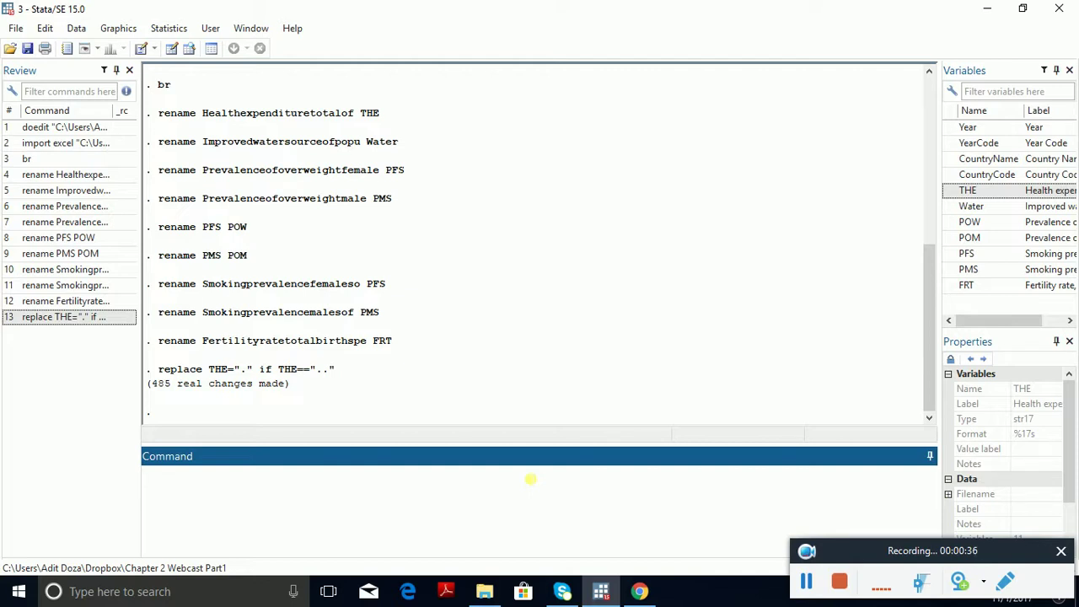
Step: Replace the value ".." with "." in the variable Water
text(replace Water=".)
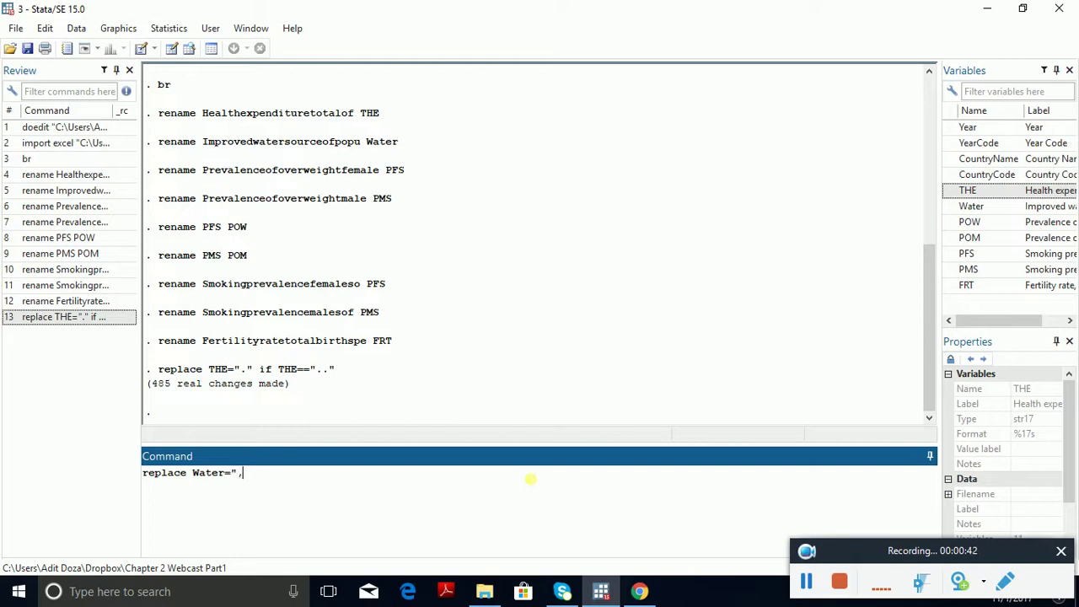
text(" if Water=="..")
key(Return)
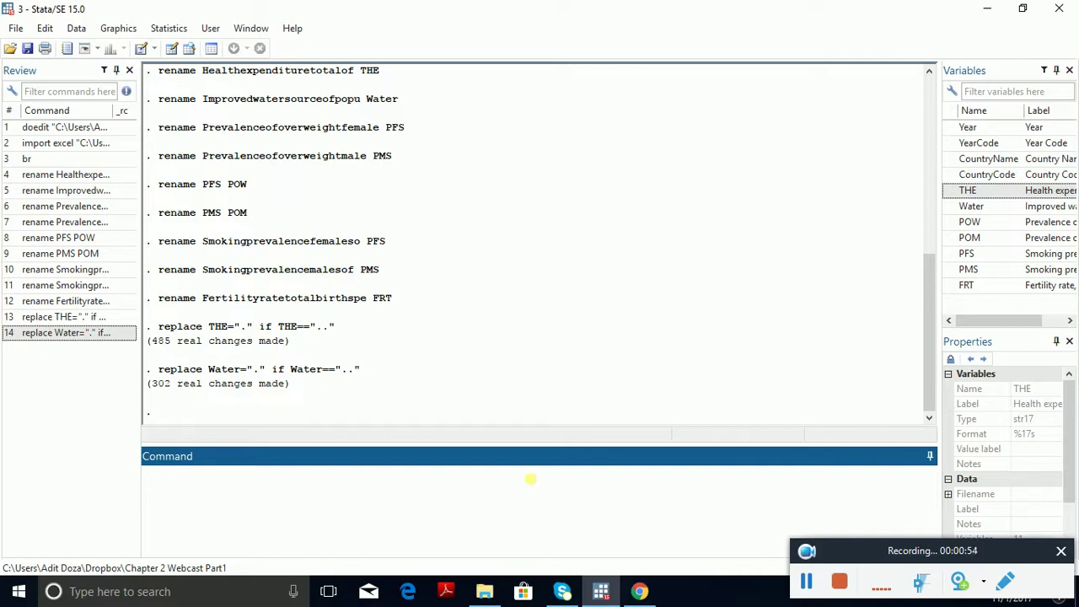
Step: Replace the value ".." with "." in the variable POW
text(replace P)
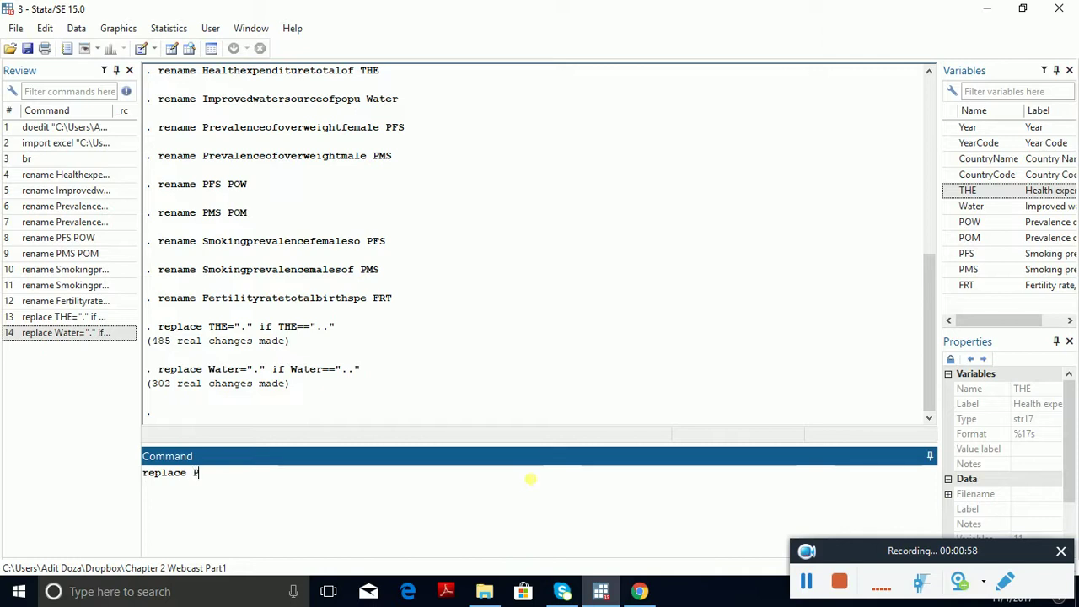
text(OW= "." if)
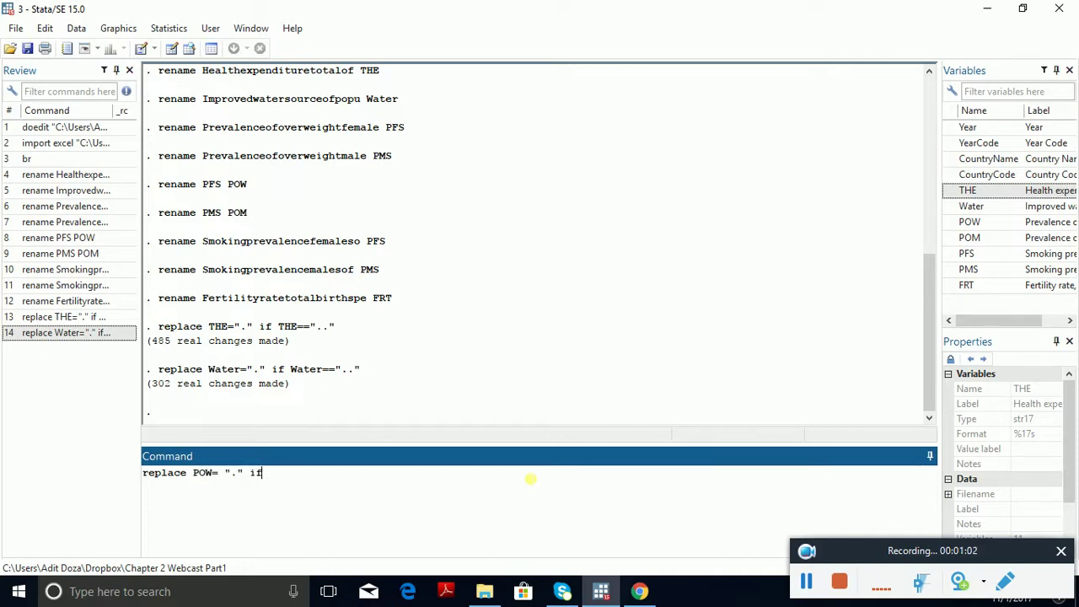
text( POW=="..")
key(Return)
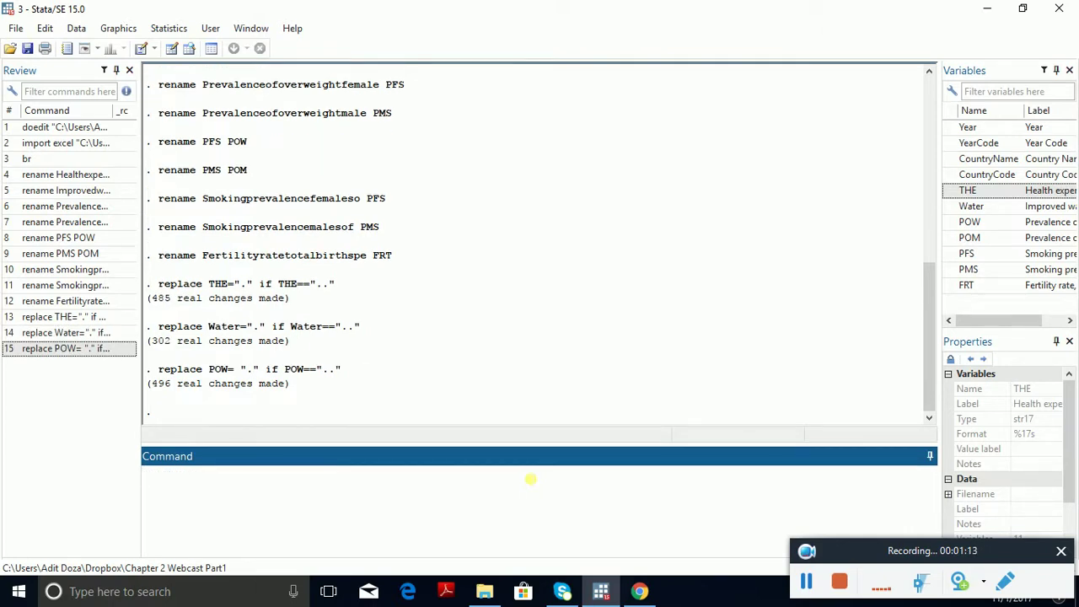
Step: Browse the dataset to examine how missing values appear in the THE, Water, POW and POM columns, and close the data view
key(ctrl+8)
key(Right)
key(Right)
key(Right)
key(Right)
key(Right)
key(Left)
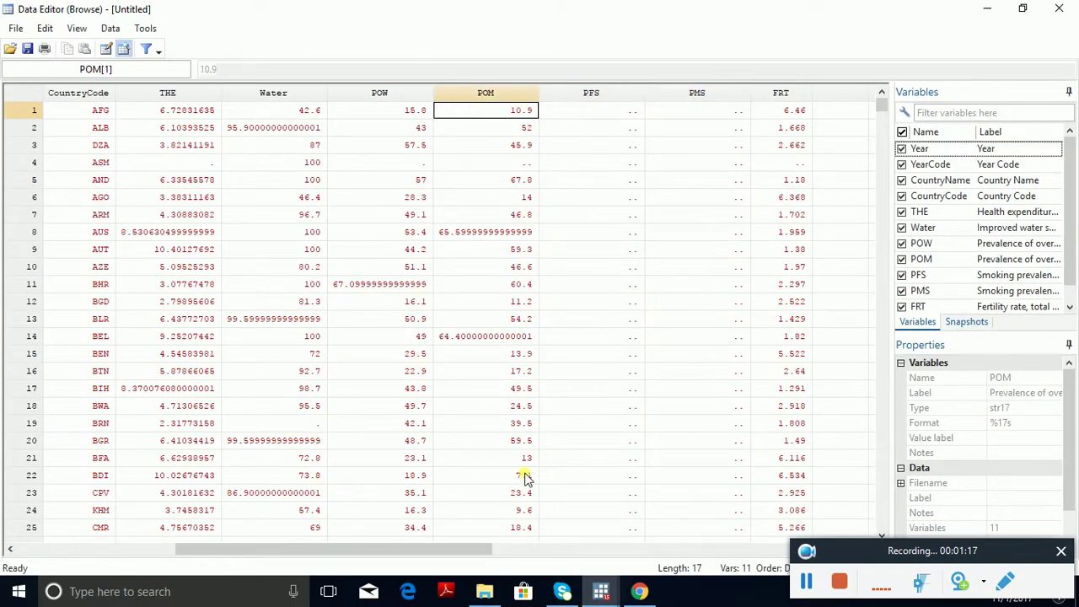
key(Left)
key(Left)
key(Down)
key(Down)
key(Right)
key(Down)
key(Left)
key(Left)
key(Left)
key(Left)
key(Left)
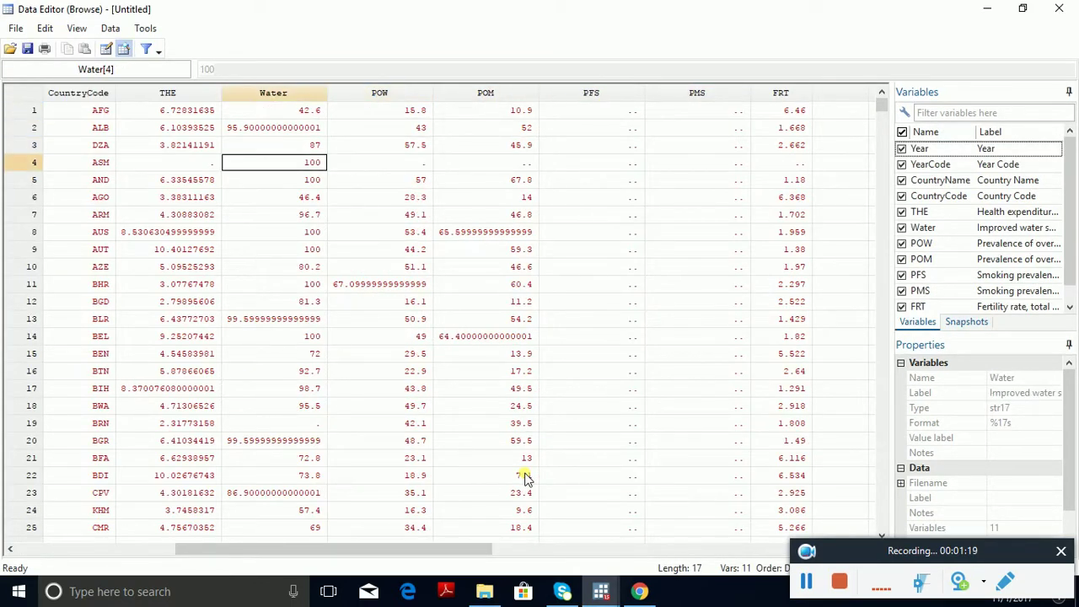
key(Right)
key(Right)
key(Right)
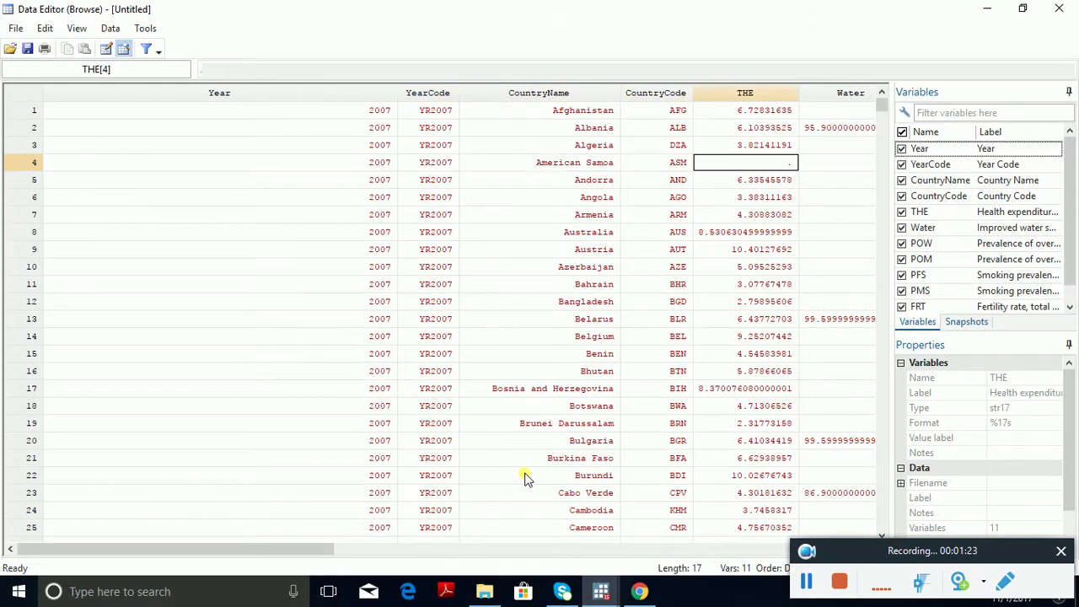
key(Down)
key(Down)
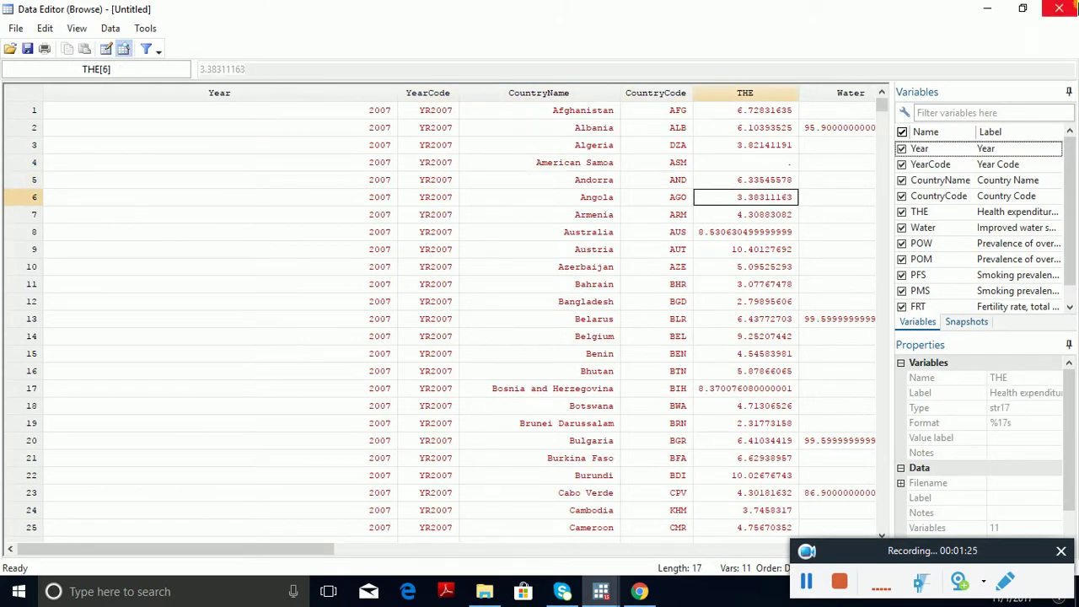
click(1059, 9)
Step: Replace the value ".." with "." in the variable POM
click(470, 484)
text(r)
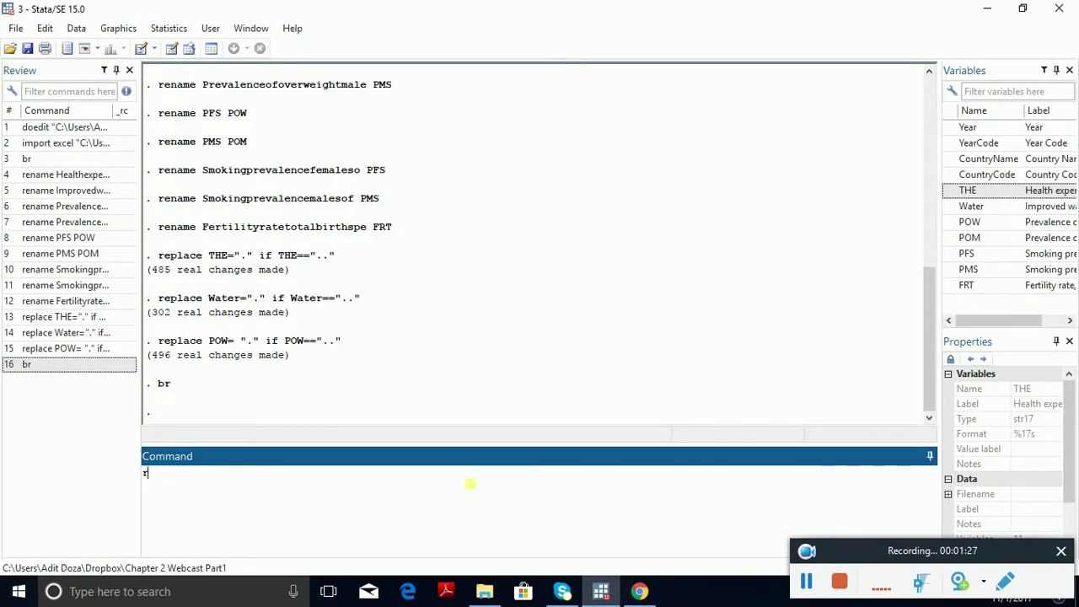
text(eplace POM="." if POM)
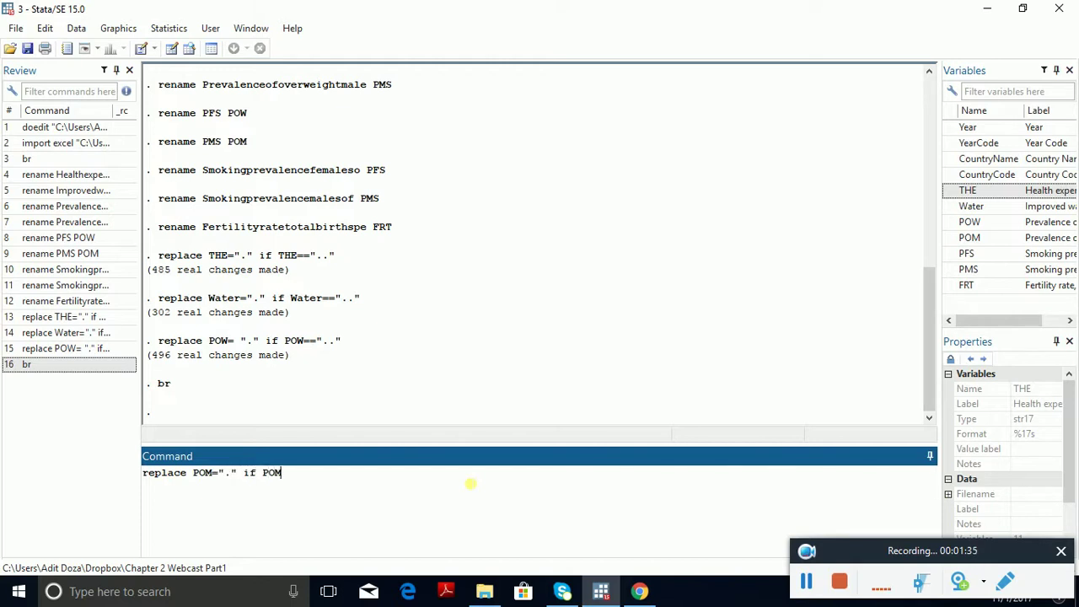
text(=="..")
key(Return)
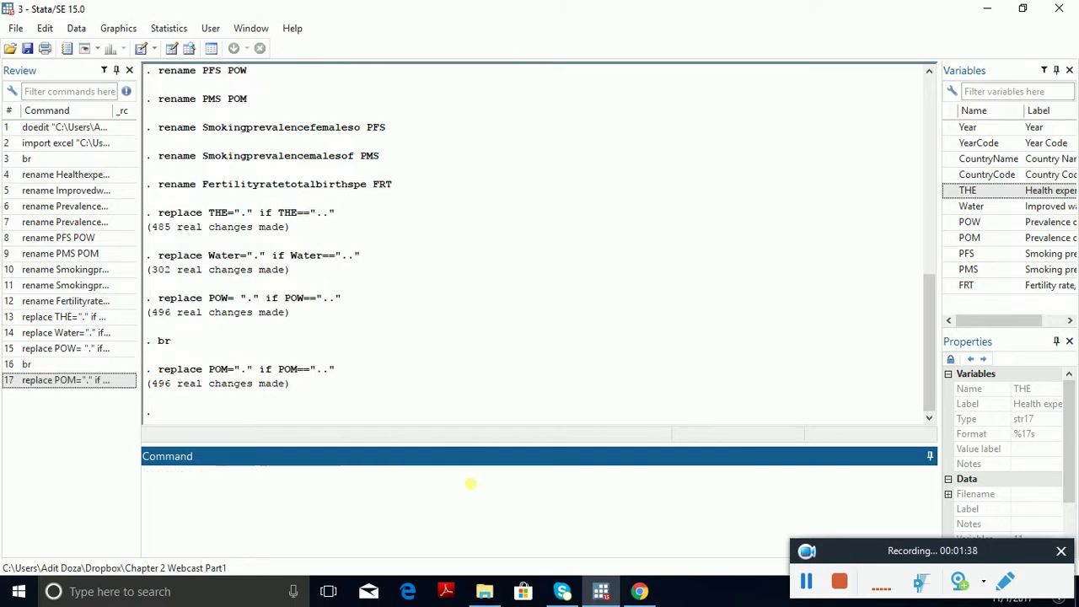
Step: Browse the dataset to examine the missing-value entries down the POM column, and close the data view
text(br)
key(Return)
key(Right)
key(Right)
key(Right)
key(Right)
key(Right)
key(Right)
key(Right)
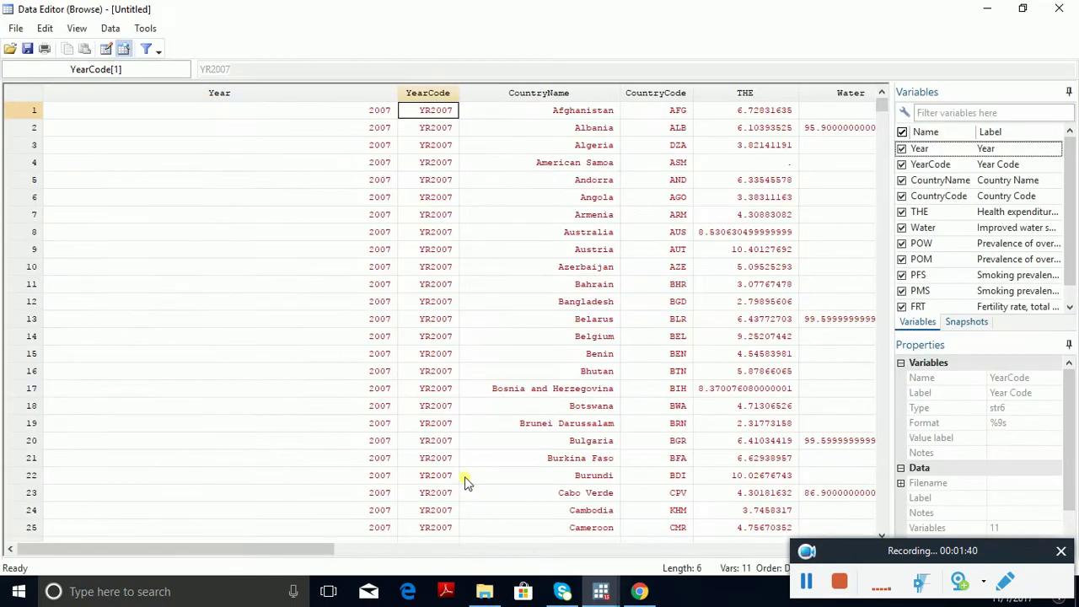
key(Down)
key(Down)
key(Down)
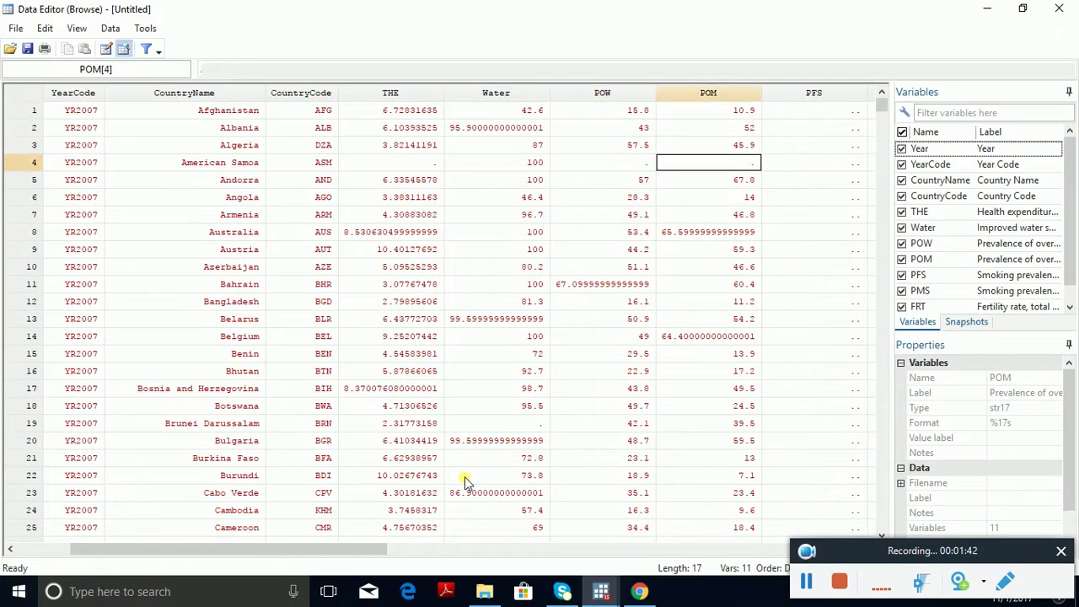
key(Down)
key(Down)
key(Down)
key(Down)
key(Down)
key(Down)
key(Down)
key(Down)
key(Down)
key(Down)
key(Down)
key(Down)
key(Down)
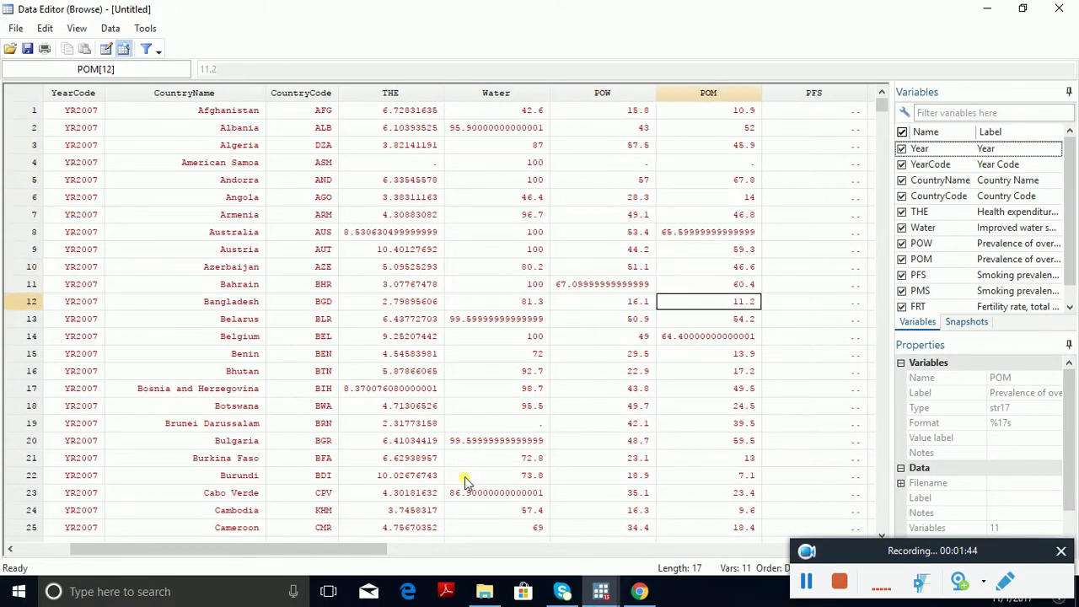
key(Down)
key(Down)
key(Down)
key(Down)
key(Down)
key(Down)
key(Down)
key(Down)
key(Down)
key(Down)
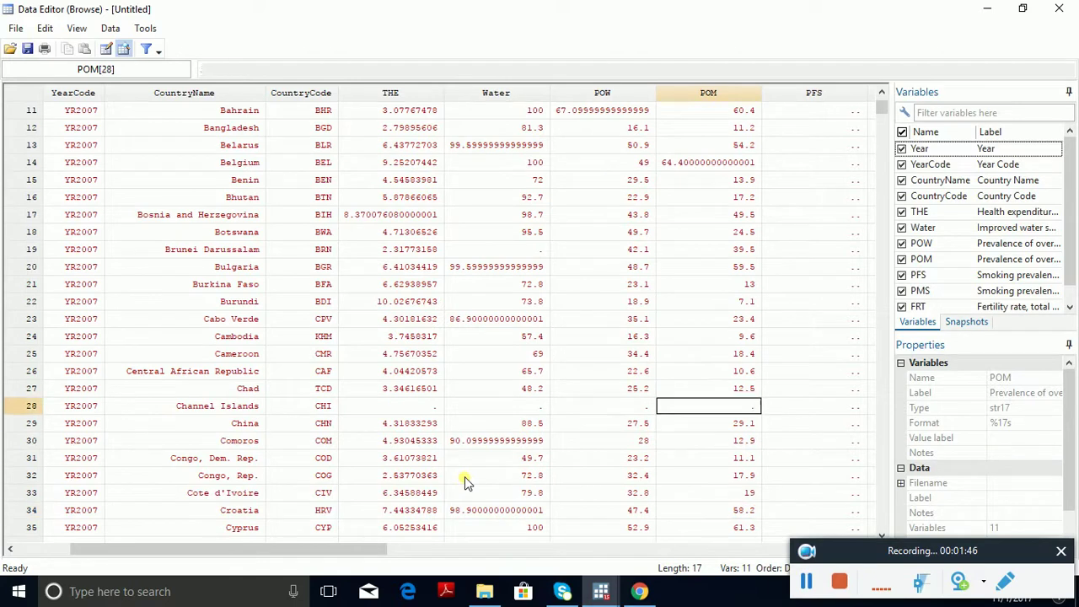
click(1059, 8)
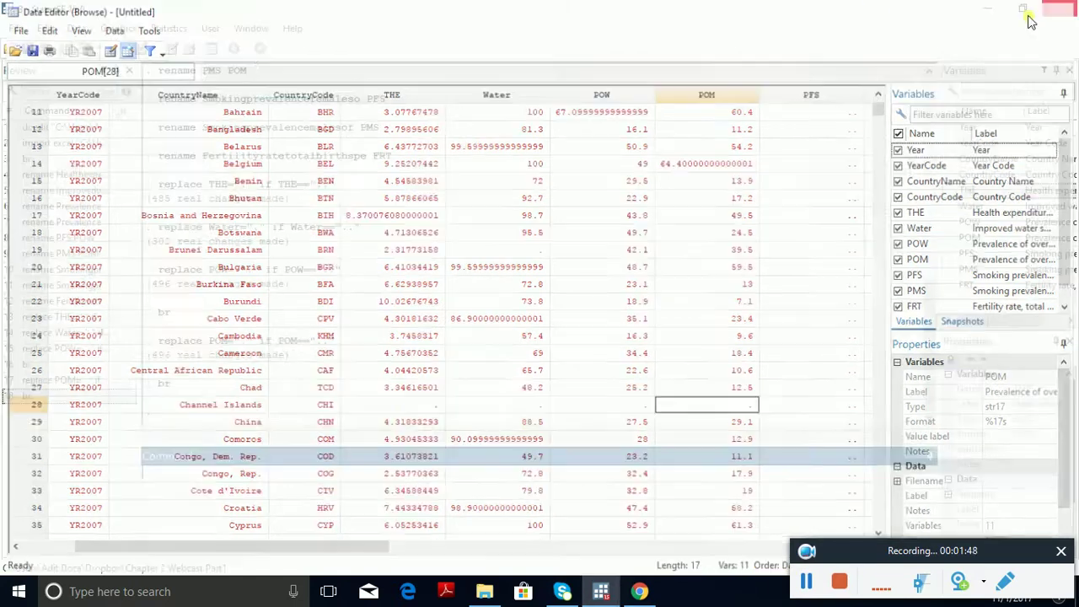
Step: Replace the value ".." with "." in the variable PFS
text(re)
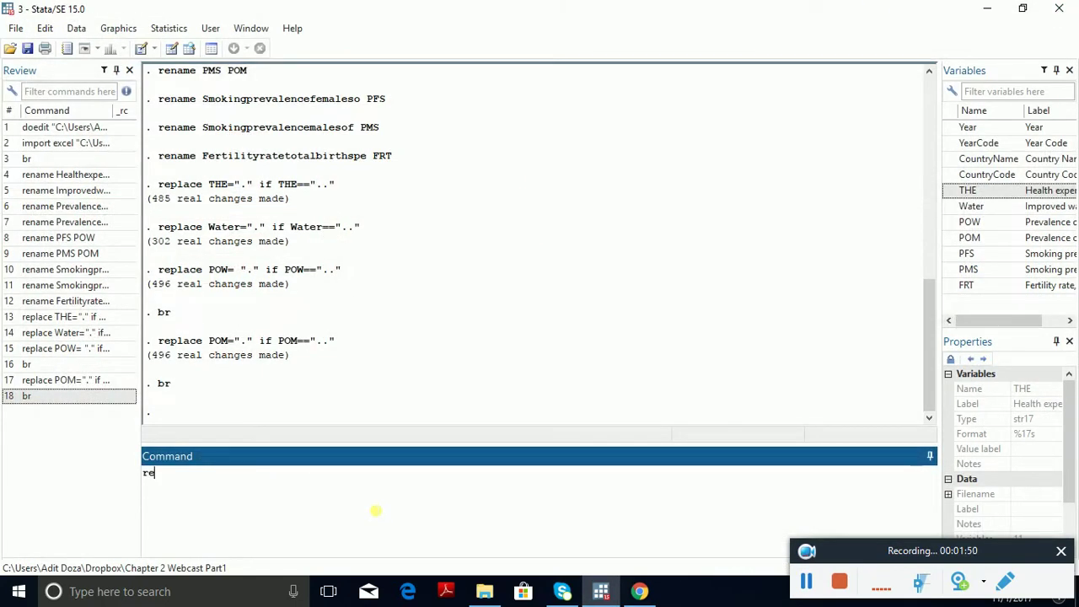
text(place PFS="." if PFS)
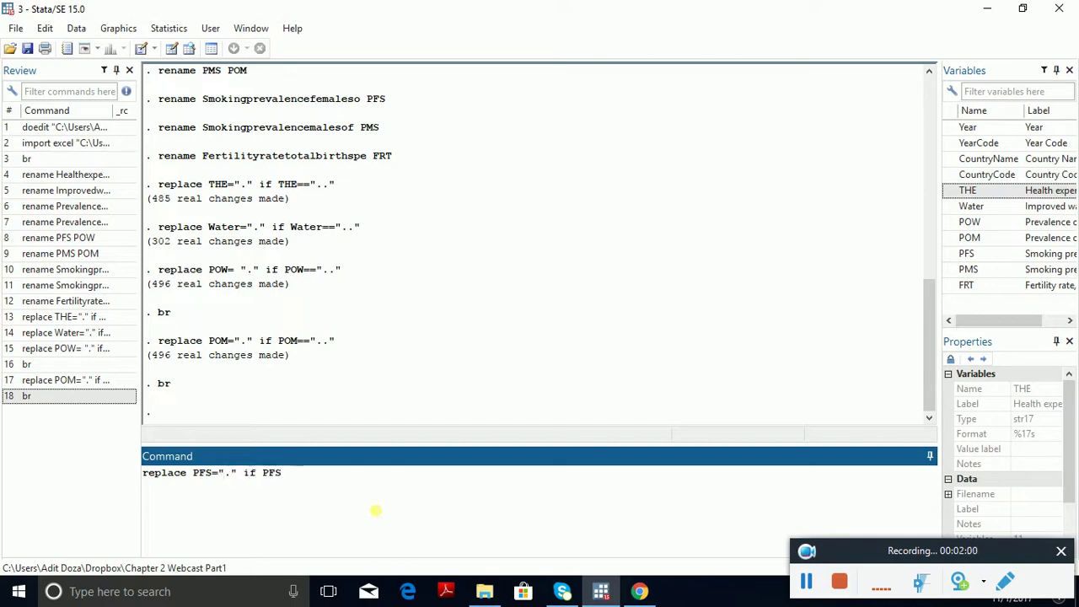
text(=="..")
key(Return)
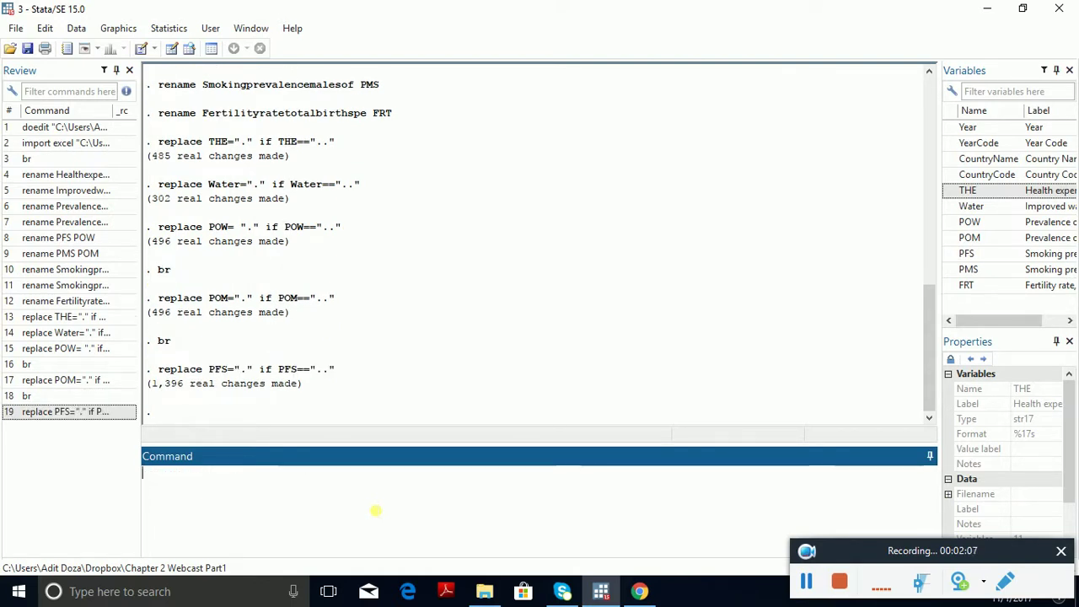
Step: Browse the dataset to examine the missing-value entries in the PFS column, and close the data view
text(br)
key(Return)
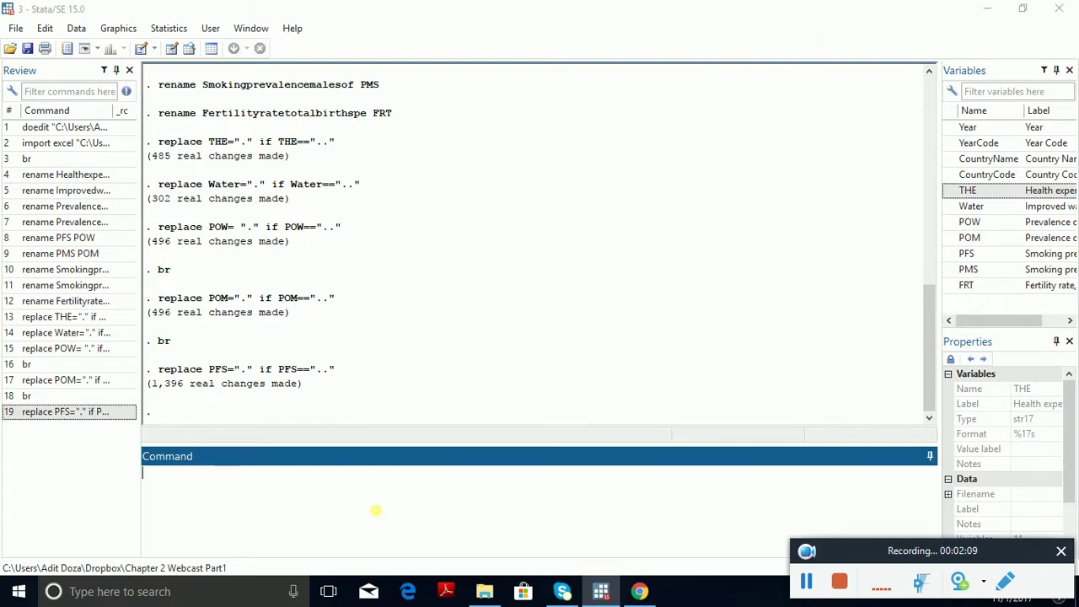
key(Right)
key(Right)
key(Right)
key(Right)
key(Right)
key(Right)
key(Right)
key(Right)
key(Right)
key(Left)
key(Left)
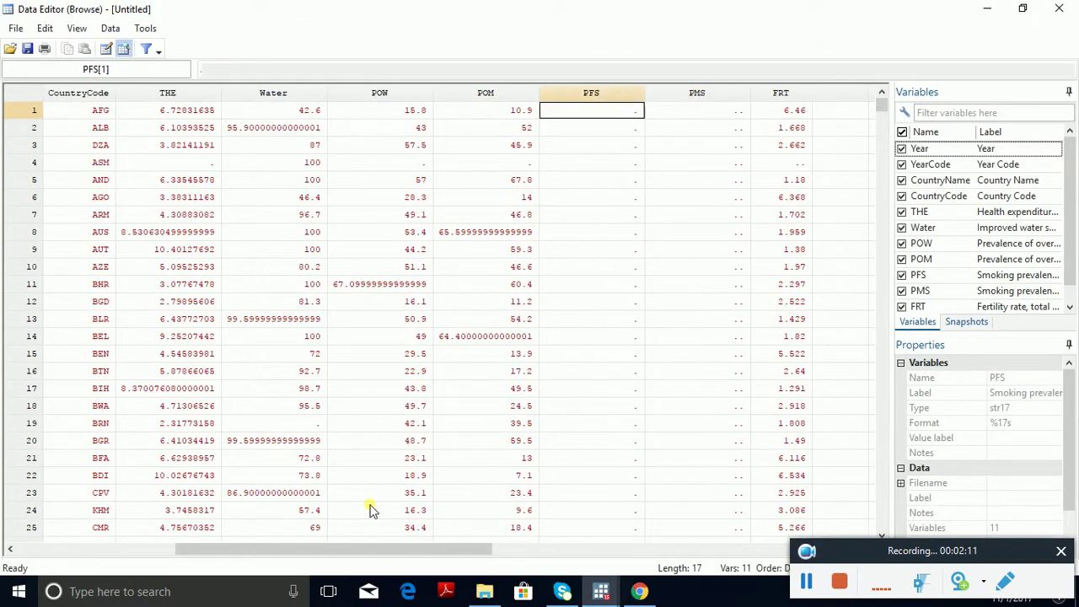
key(Down)
key(Up)
key(Down)
key(Down)
key(Down)
key(Down)
key(Down)
key(Down)
key(Down)
key(Down)
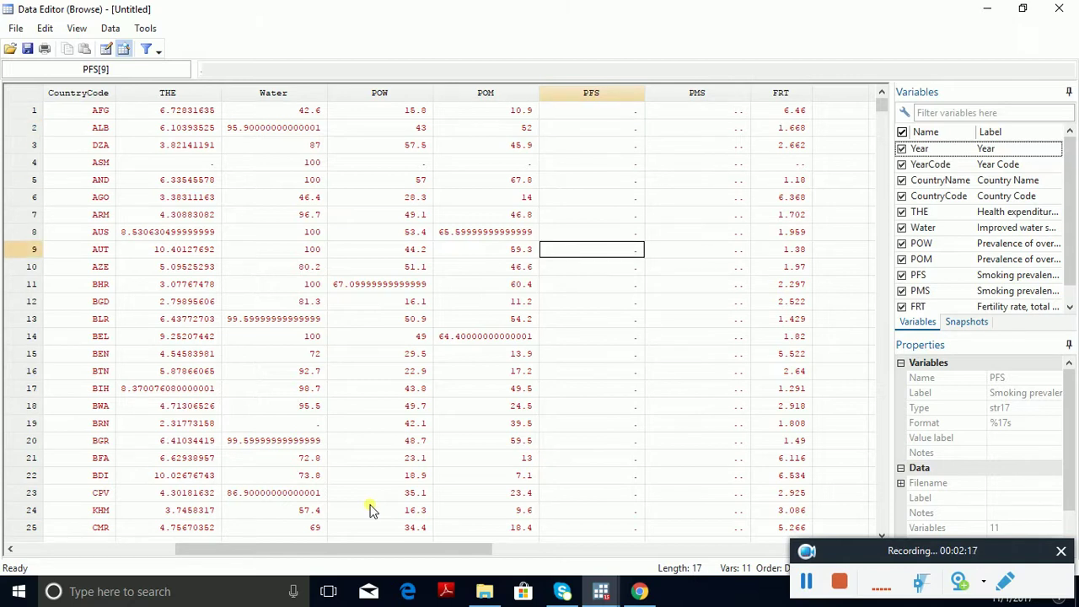
key(Up)
key(Up)
key(Up)
key(Up)
key(Up)
key(Up)
key(Up)
key(Up)
key(Down)
key(Down)
key(Down)
key(Down)
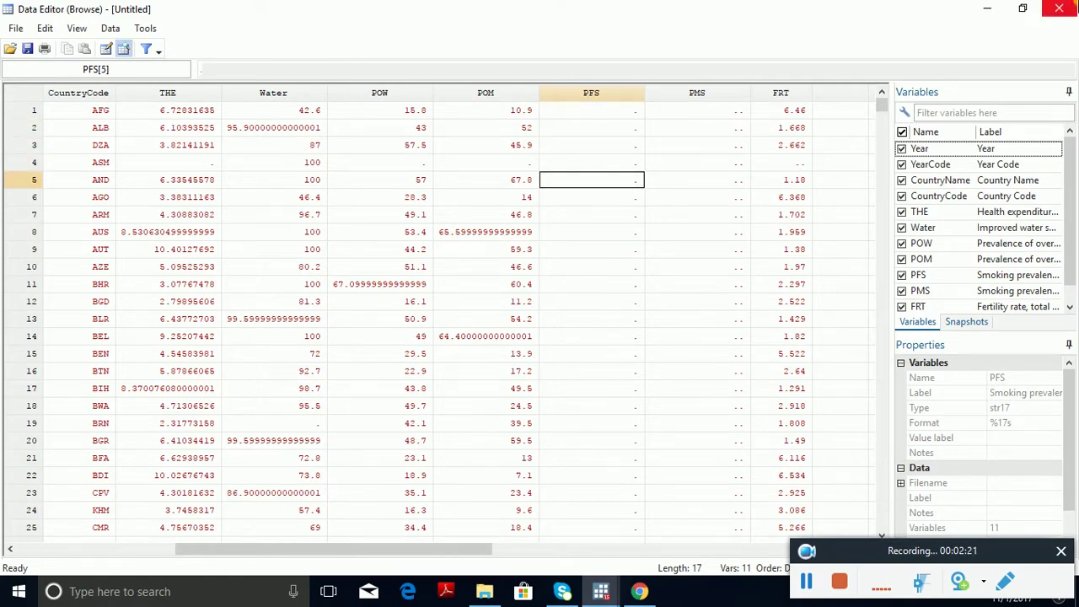
click(1064, 8)
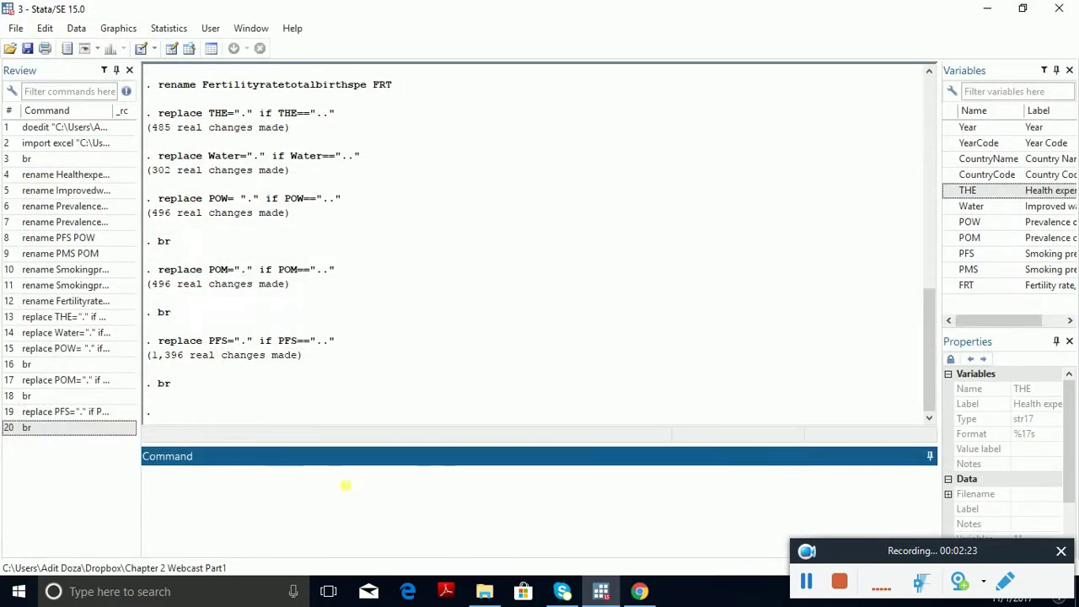
Step: Try to replace MPS with "." for the observations where PMS equals ".."
text(replace MPS="." if P)
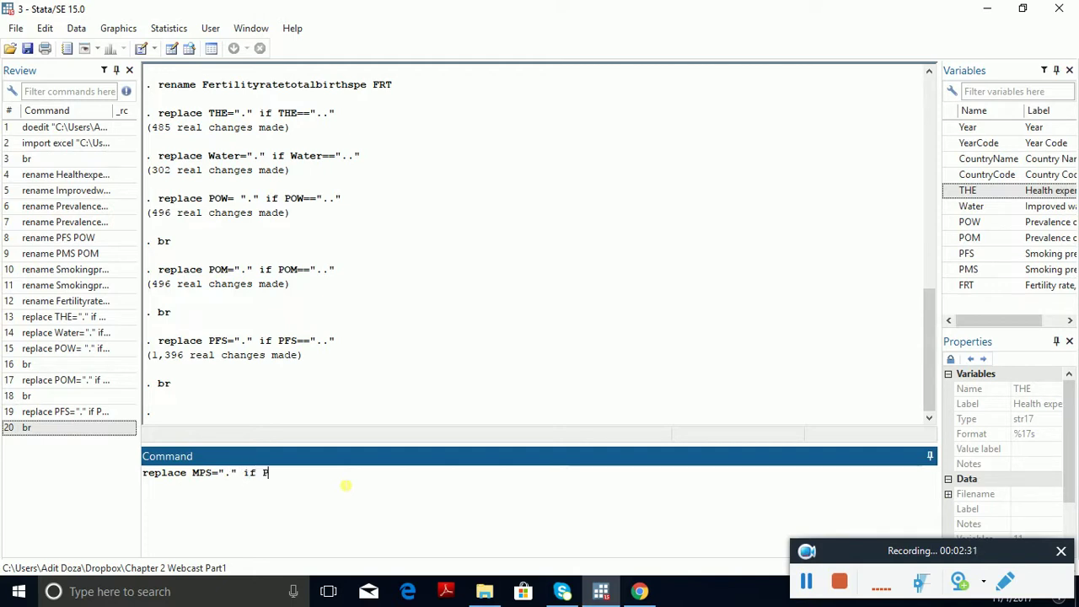
text(MS=="..")
key(Return)
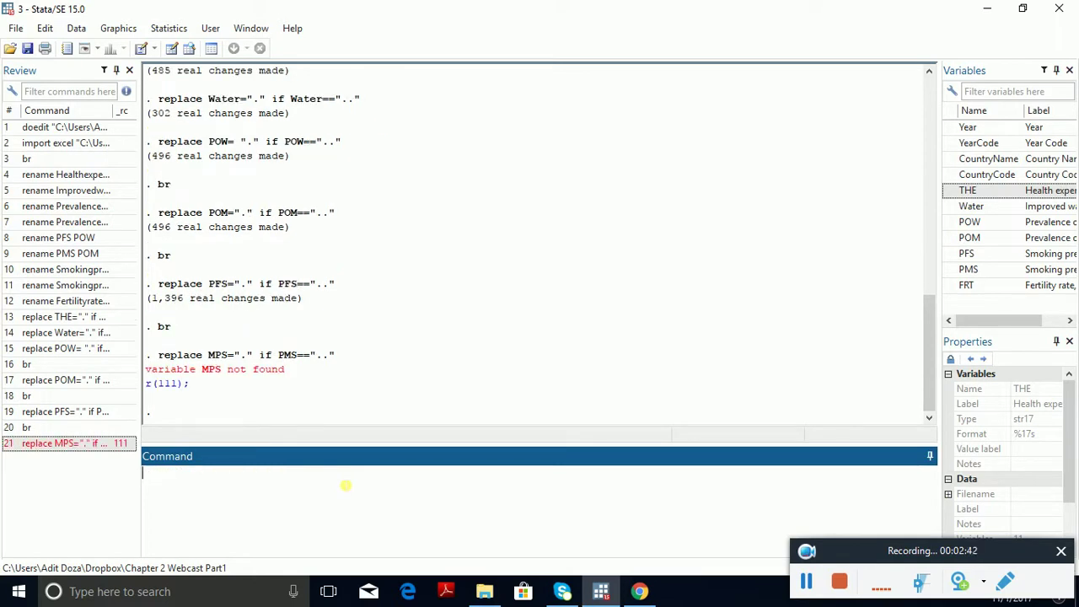
Step: Correct the variable name in the previous replace command to PMS and rerun it, so ".." is replaced with "."
key(Page_Up)
key(Left)
key(Left)
key(Left)
key(Left)
key(Left)
key(Left)
key(Left)
key(Left)
key(Left)
key(Left)
key(Left)
key(Left)
key(Left)
key(Left)
key(Left)
key(Left)
key(Left)
key(Left)
key(Left)
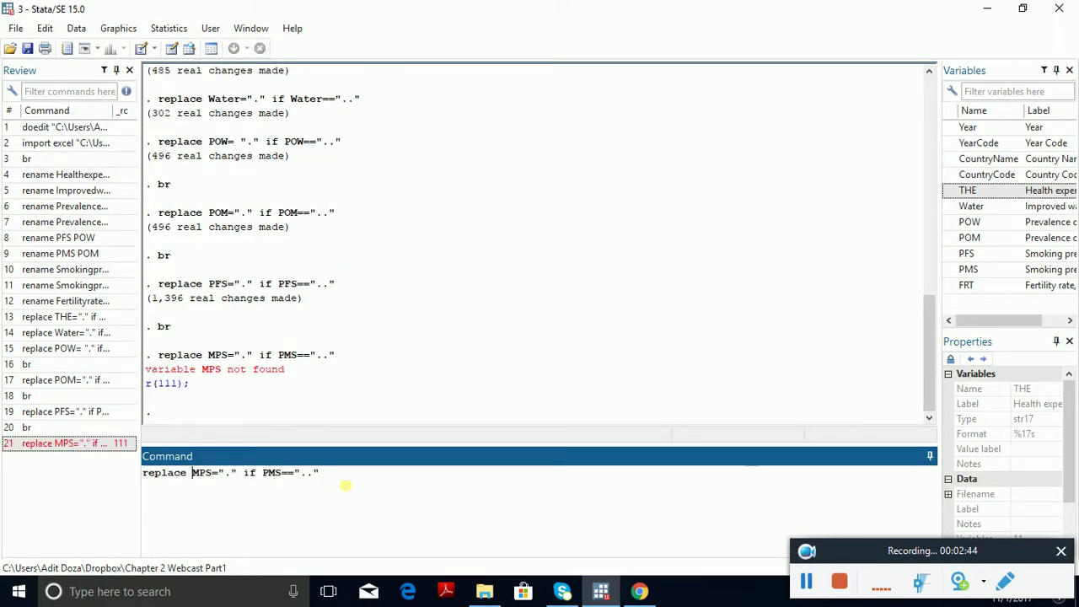
key(shift+Right)
key(shift+Right)
text(PM)
key(Return)
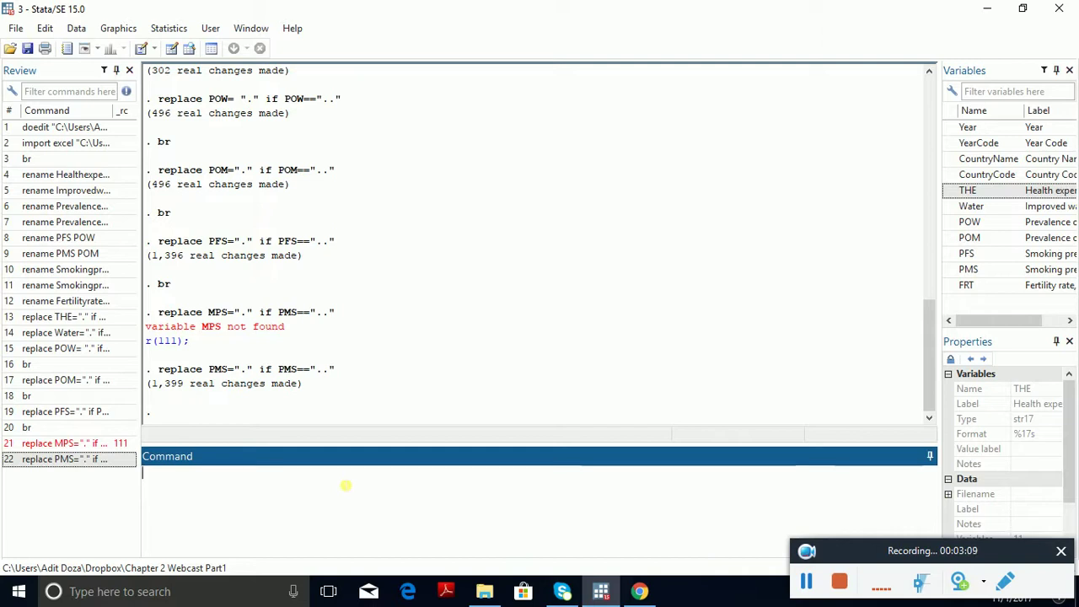
Step: Replace the value ".." with "." in the variable FRT
text(replace FRT)
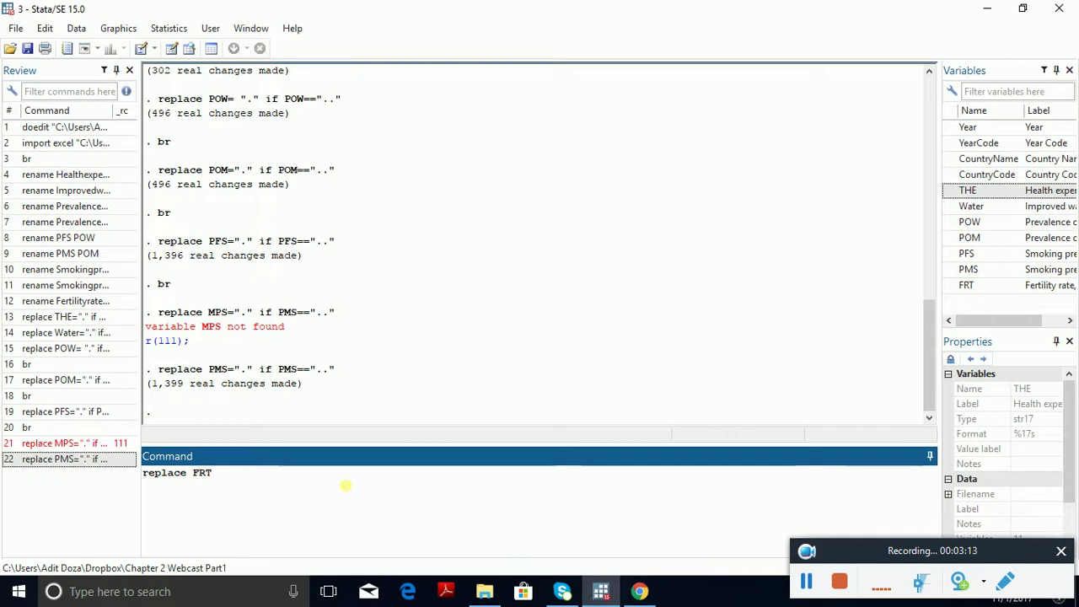
text(="." if FRT)
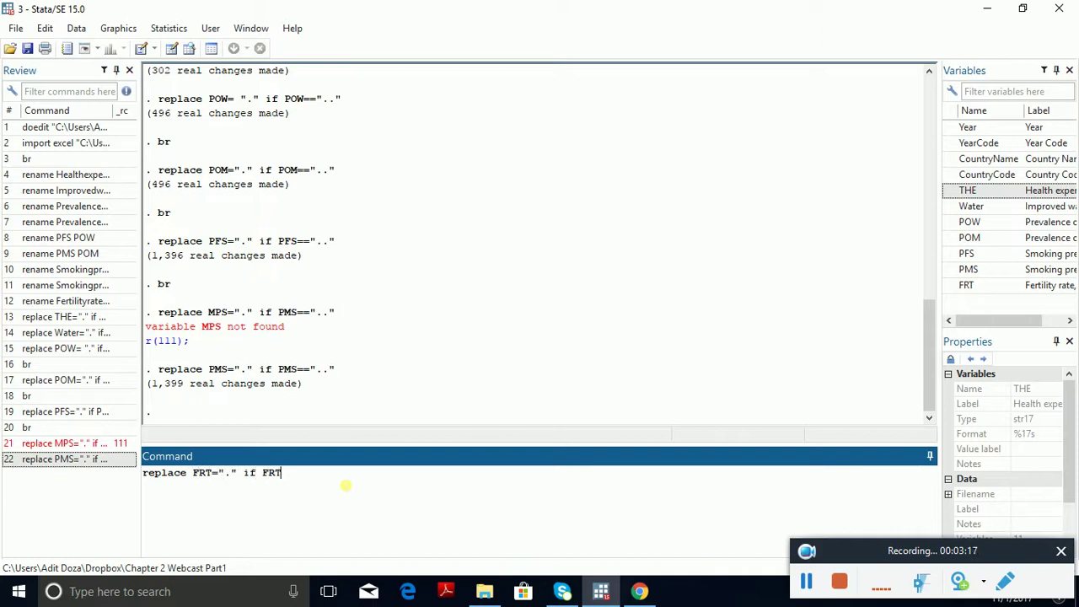
text(==".)
text(.")
key(Return)
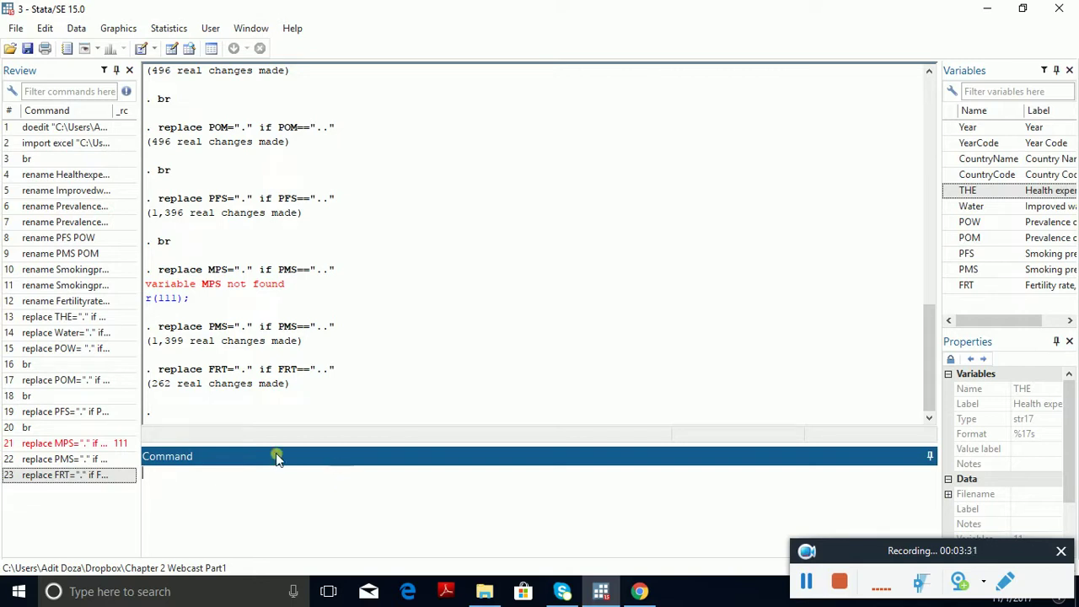
Step: Convert the string variable FRT to numeric with destring, generating the new variable FRT1
text(destring FRT, gen)
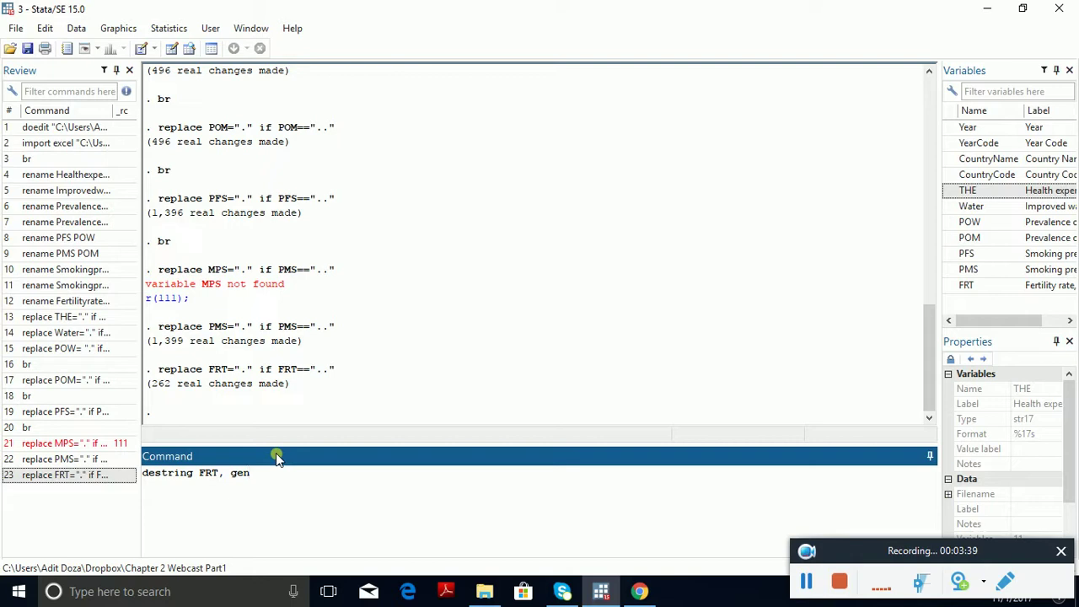
text((FRT1)
key(Return)
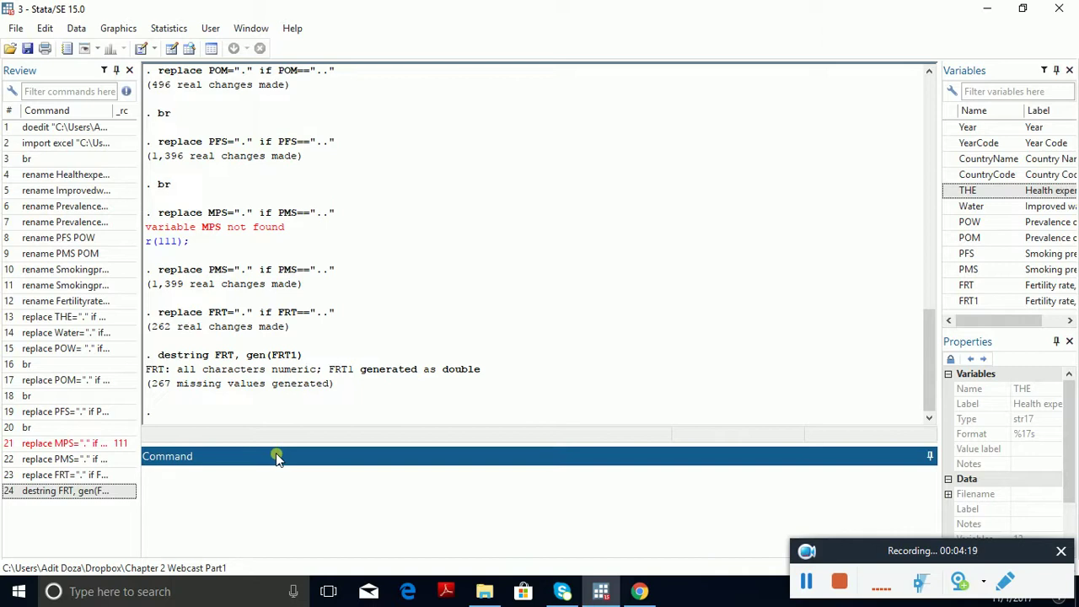
Step: Browse the dataset to compare the FRT and FRT1 columns and their storage types, and close the data view
text(br)
key(Return)
key(Right)
key(Right)
key(Right)
key(Right)
key(Right)
key(Right)
key(Right)
key(Right)
key(Right)
key(Right)
key(Right)
key(Right)
key(Right)
key(Right)
key(Right)
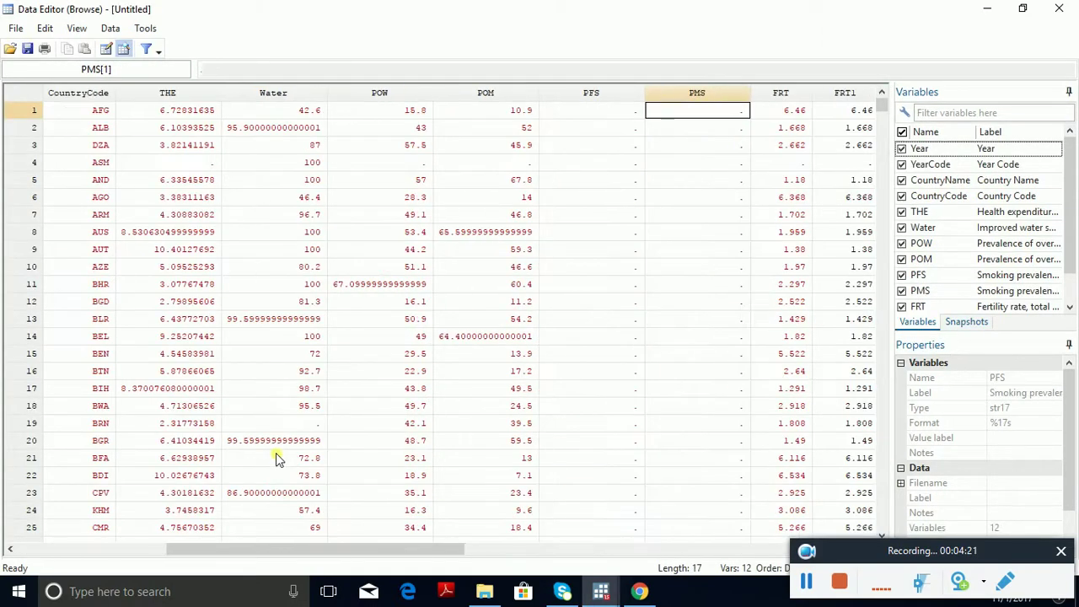
key(Left)
key(Left)
key(Left)
key(Left)
key(Left)
key(Left)
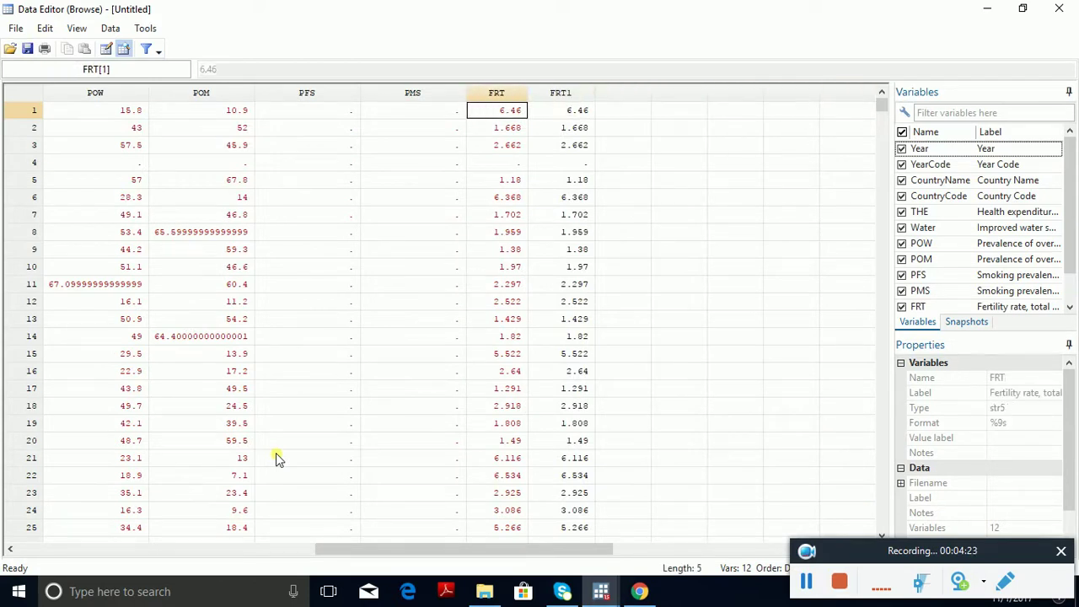
key(Right)
key(Left)
key(Right)
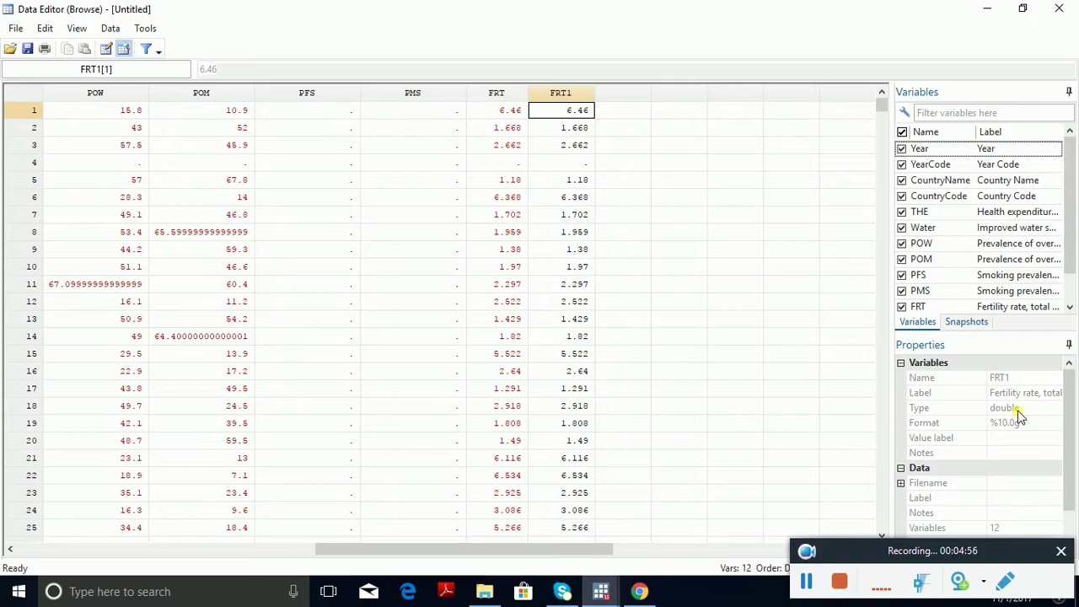
click(497, 92)
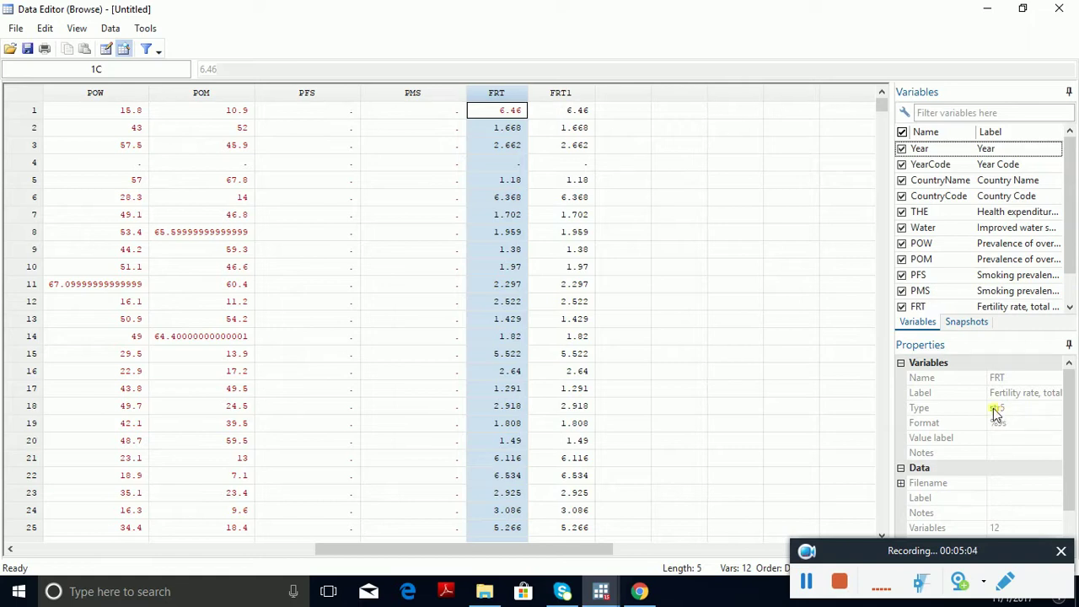
click(573, 110)
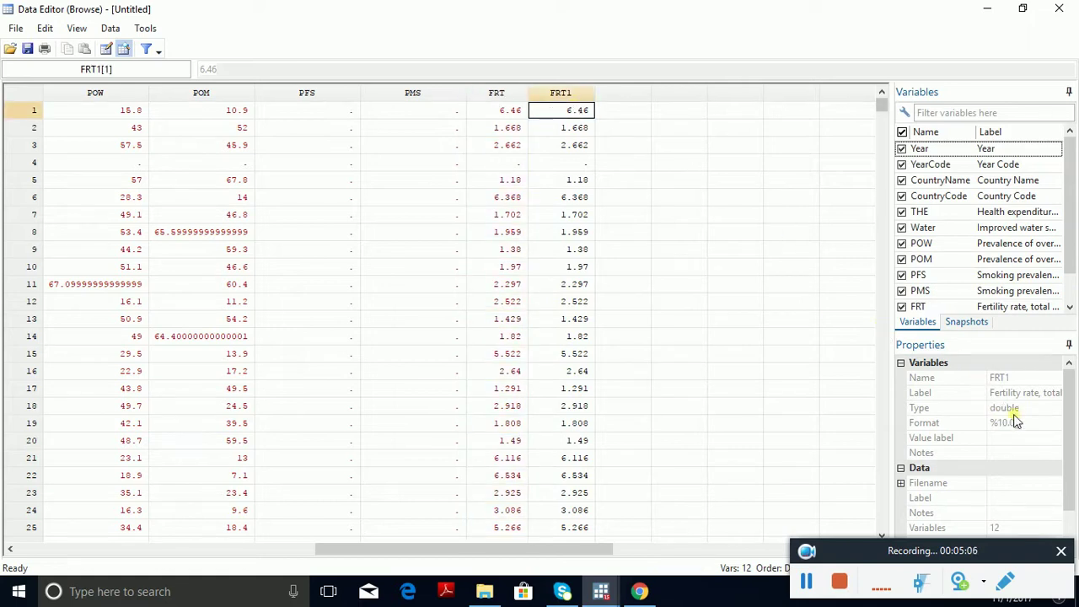
click(1070, 8)
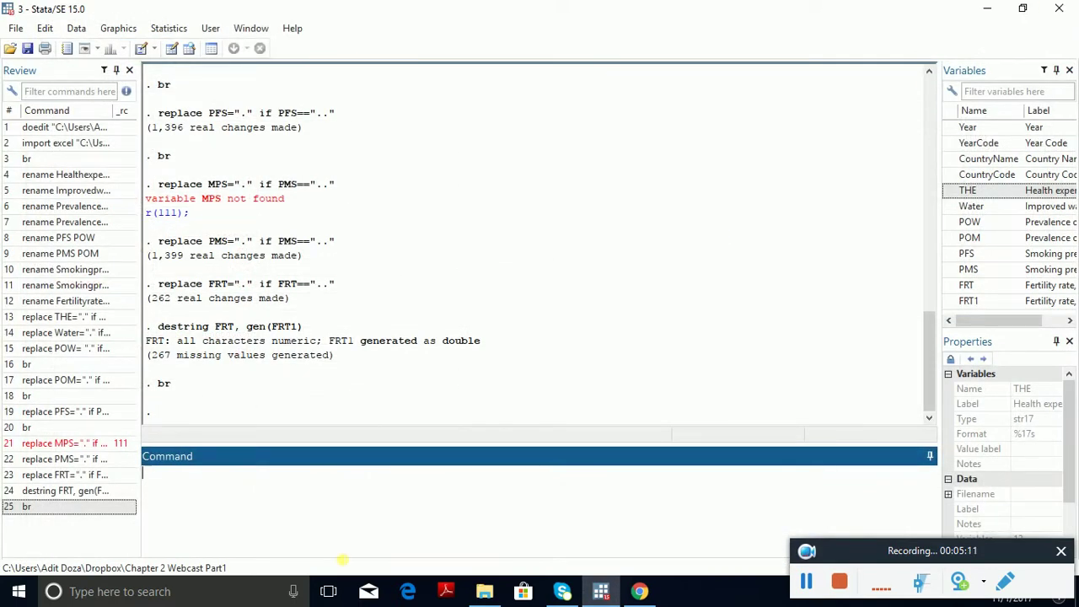
Step: Convert the string variable PMS to numeric with destring, generating the new variable PMS1
text(destring PMS, gen)
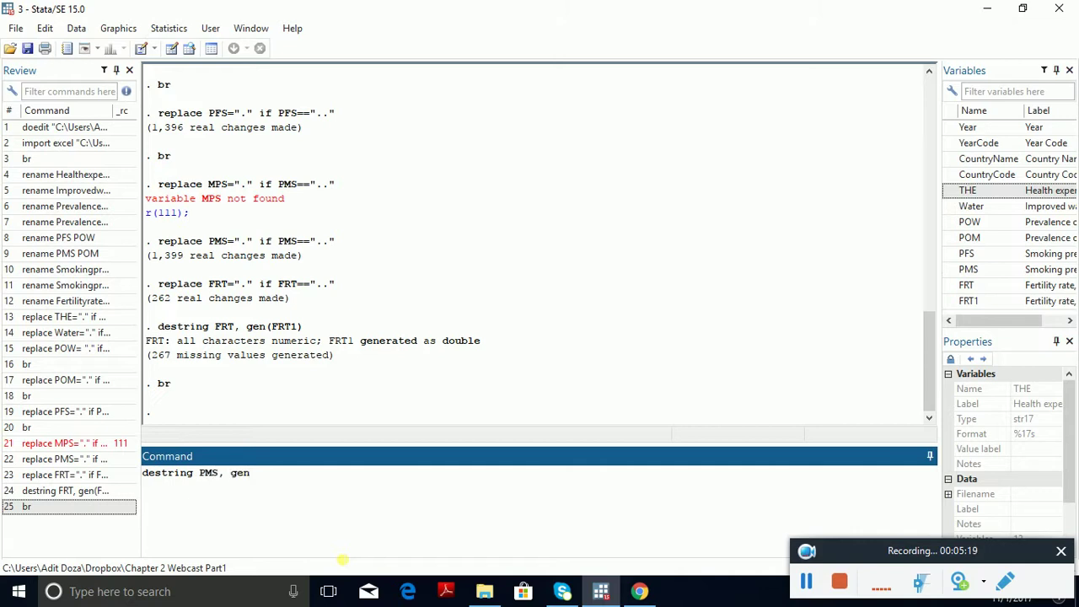
text((PMS1))
key(Return)
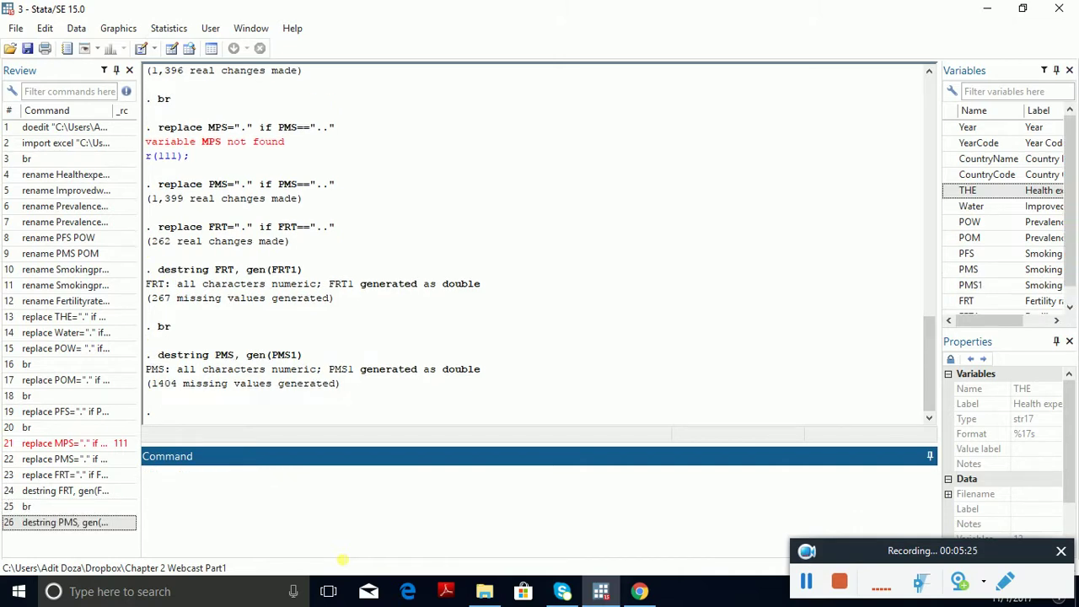
Step: Reuse the previous destring command for PFS, generating the numeric variable PFS1
text(d)
key(BackSpace)
key(Page_Up)
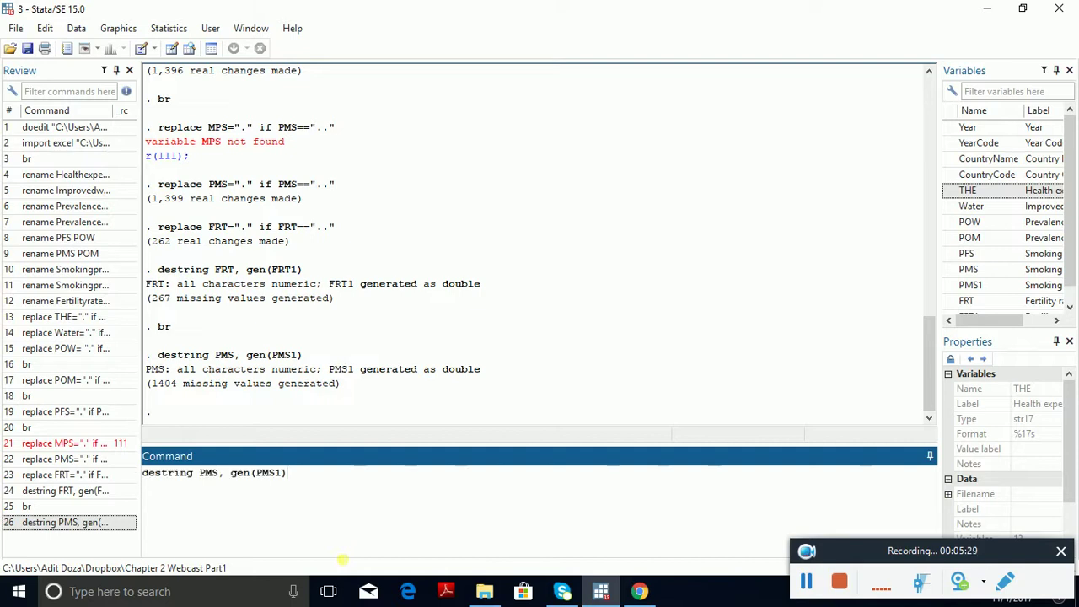
key(shift+Left)
text(F)
key(Right)
key(Right)
key(Right)
key(Right)
key(Right)
key(Right)
key(Right)
key(shift+Right)
text(F)
key(Return)
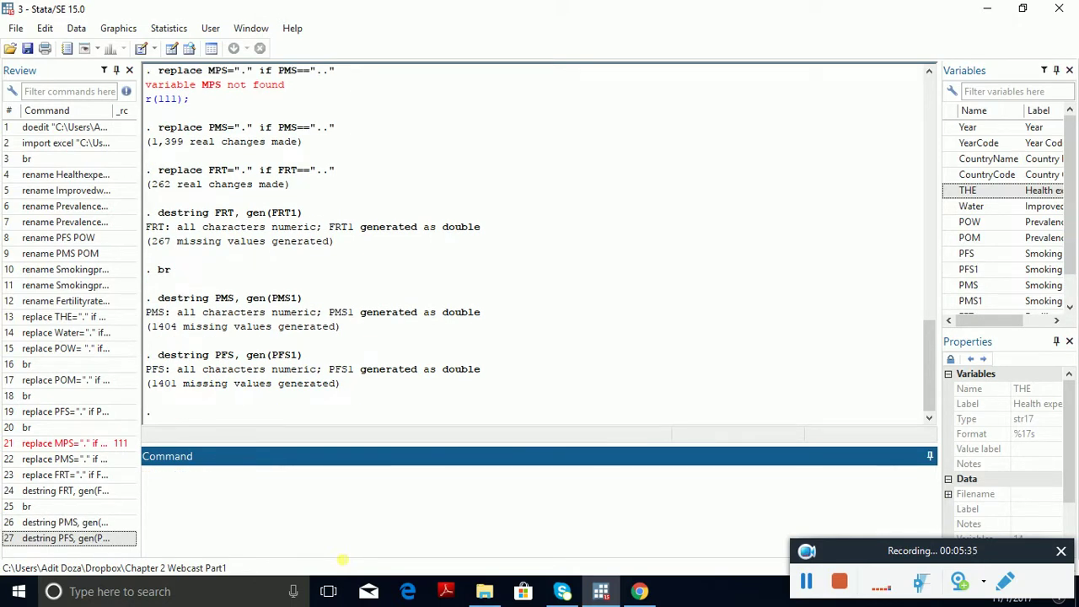
Step: Adapt the last destring command to POM and run it, generating the numeric variable POM1
key(Page_Up)
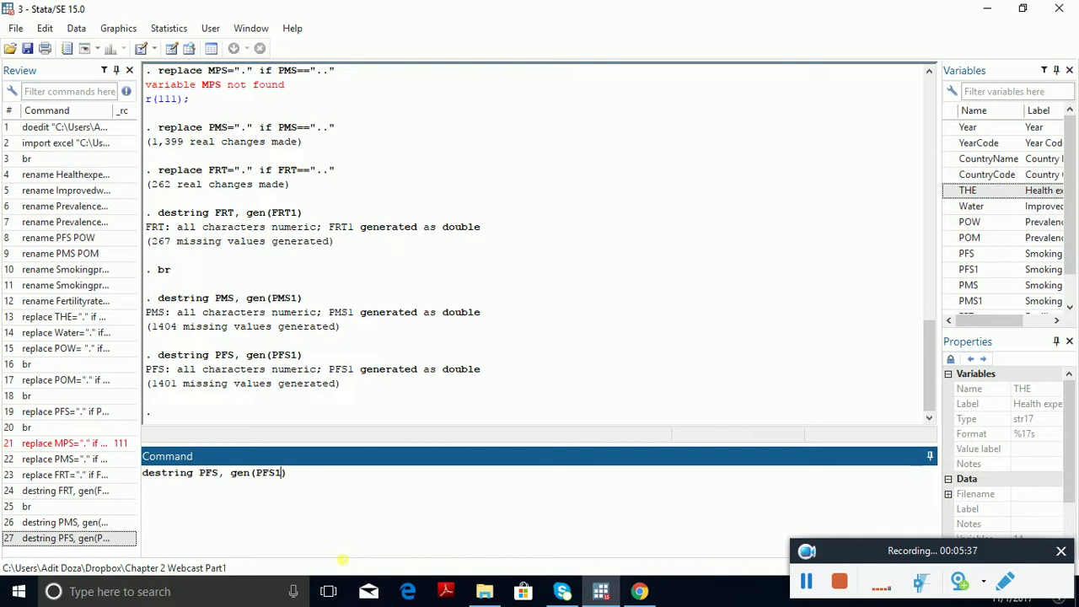
key(Left)
key(Left)
key(Left)
key(Left)
key(Left)
key(Left)
key(Left)
key(Left)
key(Left)
key(Left)
key(Left)
key(shift+Left)
key(shift+Left)
text(OM)
key(Right)
key(Right)
key(Right)
key(shift+Right)
key(shift+Right)
text(OM)
key(Return)
Step: Adapt the last destring command to POW and run it, generating the numeric variable POW1
key(Page_Up)
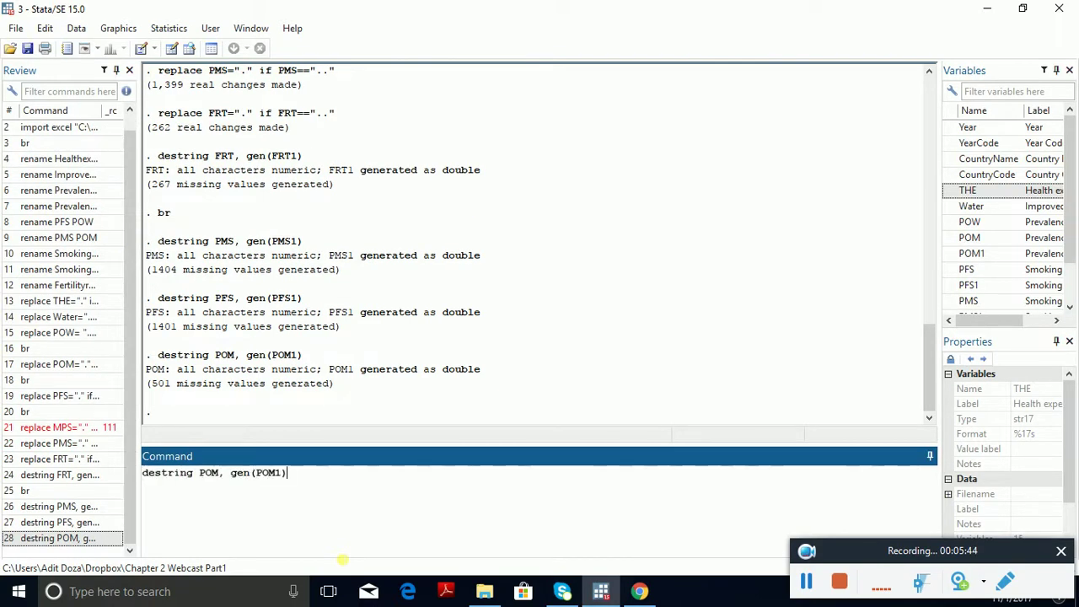
key(Left)
key(Left)
key(Left)
key(Left)
key(Left)
key(Left)
key(Left)
key(Left)
key(Left)
key(Left)
key(shift+Left)
text(W)
key(Right)
key(Right)
key(Right)
key(Right)
key(Right)
key(Right)
key(Right)
key(Right)
key(Right)
key(shift+Left)
text(W)
key(Return)
Step: Adapt the last destring command to Water and run it, generating the numeric variable Water1
key(Page_Up)
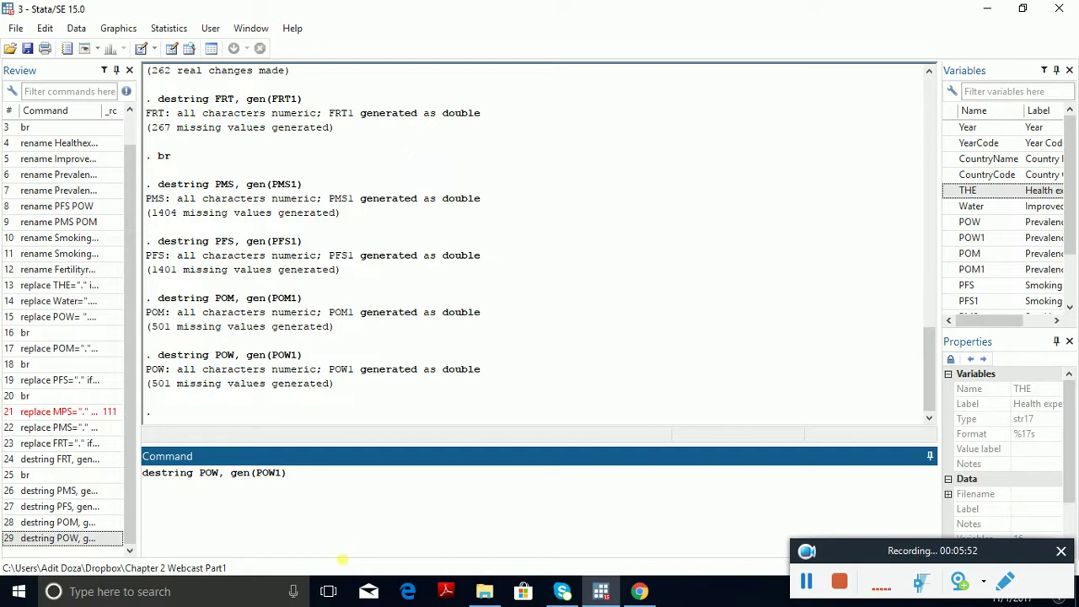
key(Left)
key(Left)
key(Left)
key(Left)
key(Left)
key(Left)
key(Left)
key(Left)
key(Left)
key(Left)
key(Left)
key(Left)
key(Left)
key(Left)
key(Delete)
key(Delete)
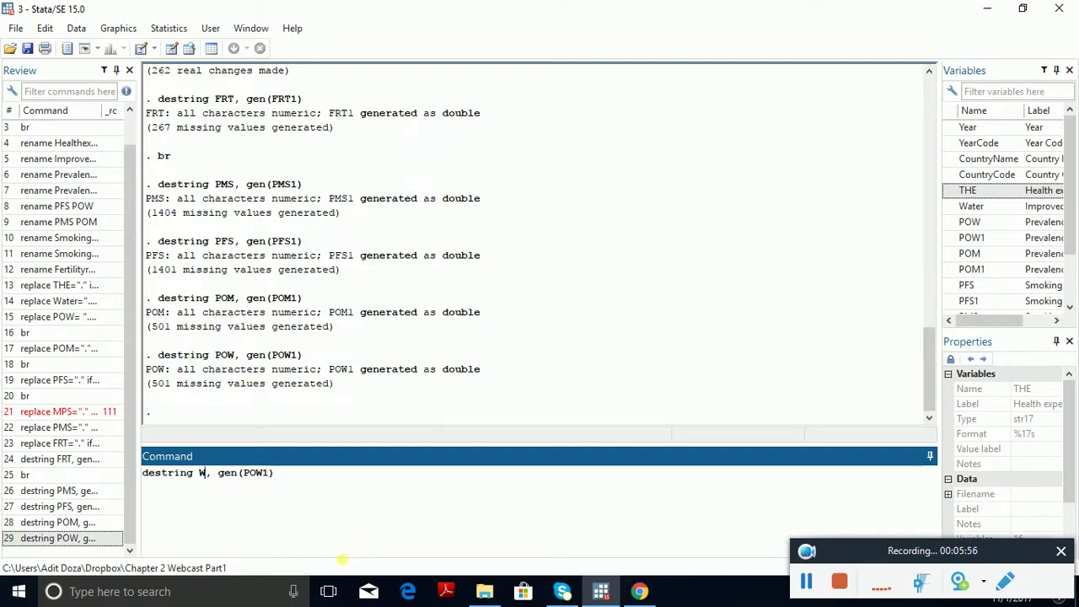
text(ater)
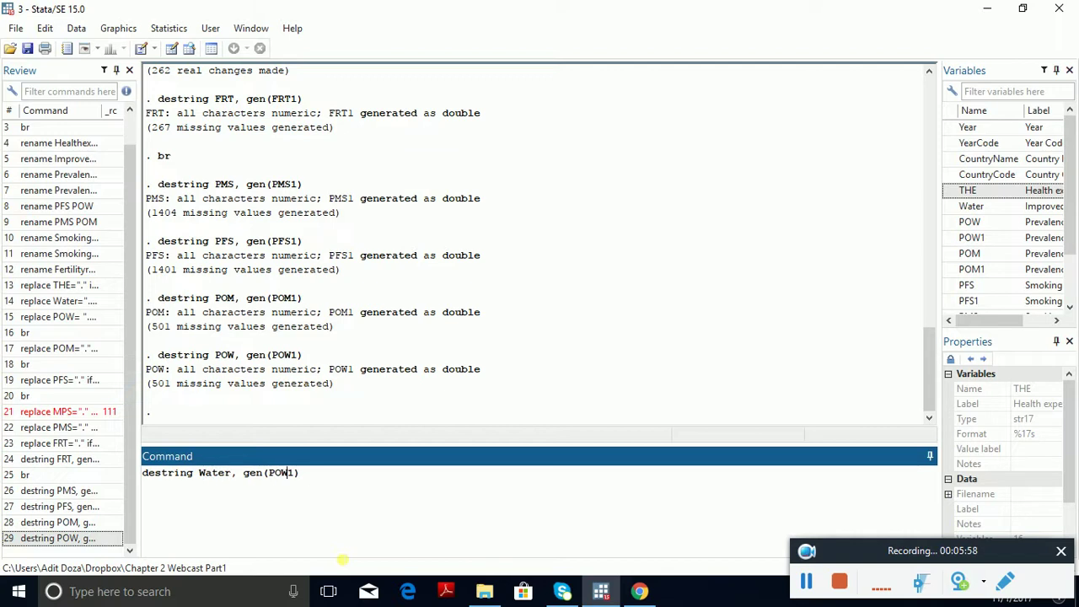
key(shift+Left)
key(shift+Left)
key(shift+Left)
text(Water)
key(Return)
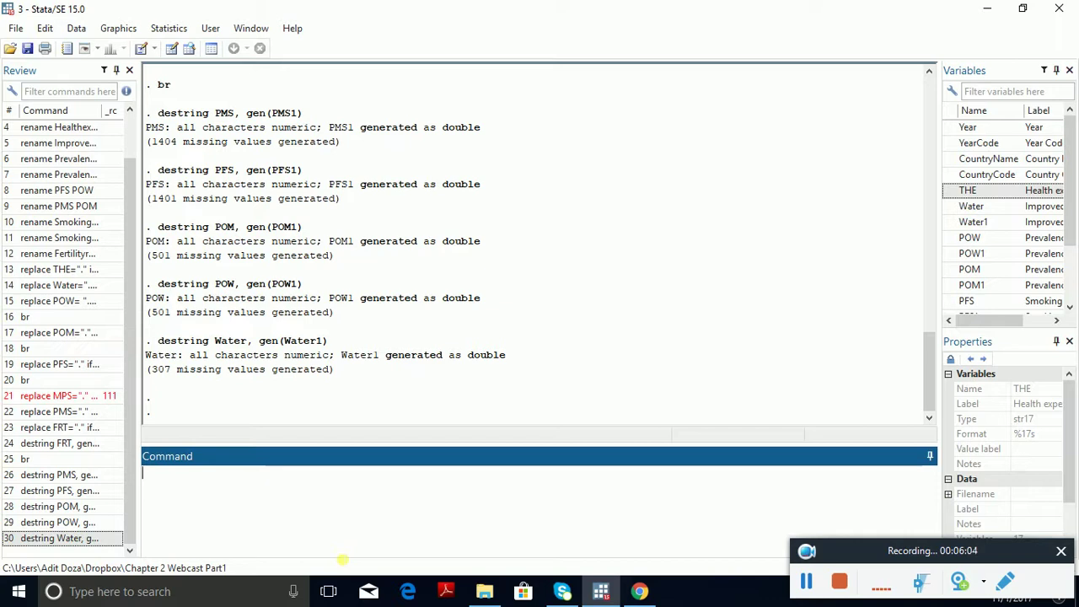
Step: Adapt the last destring command to THE and run it, generating the numeric variable THE1
key(Page_Up)
key(Left)
key(Left)
key(Left)
key(Left)
key(Left)
key(Left)
key(Left)
key(Left)
key(Left)
key(Left)
key(Left)
key(Left)
key(Left)
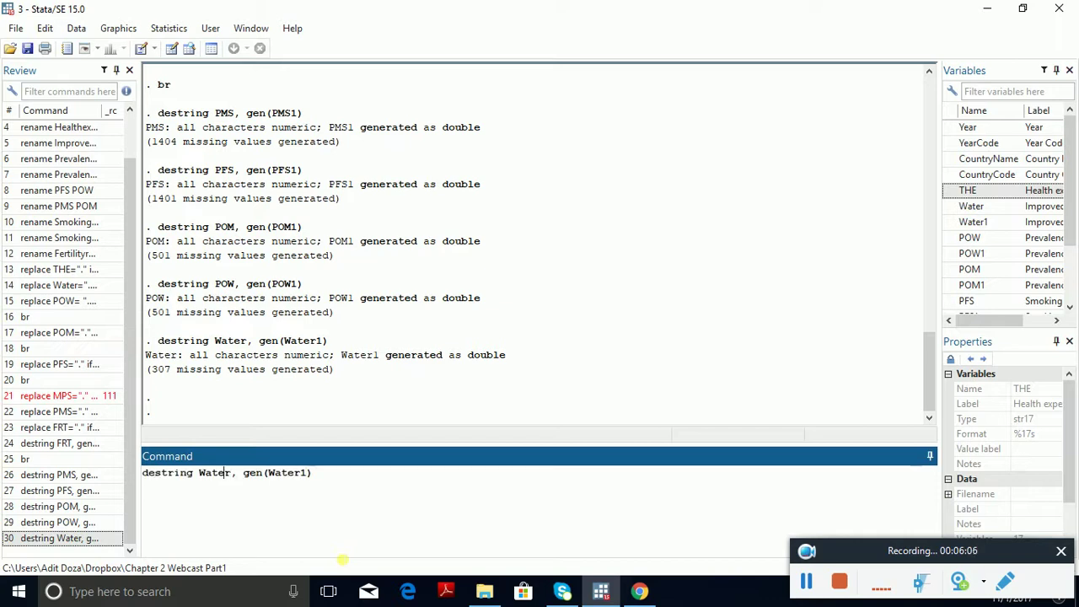
key(shift+Left)
key(shift+Left)
key(shift+Left)
key(shift+Left)
key(shift+Left)
text(THE)
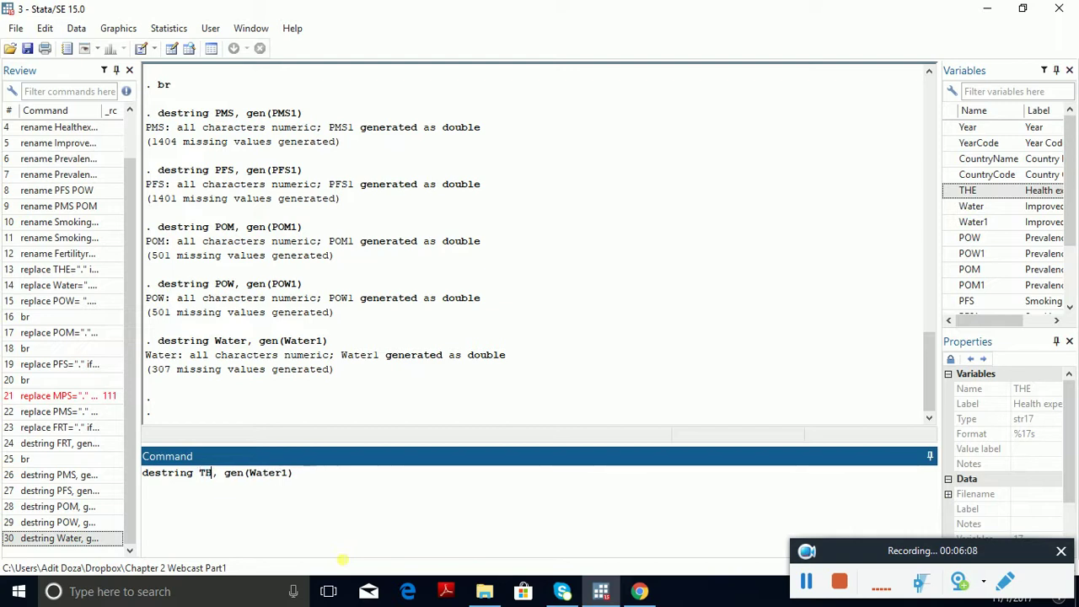
key(Right)
key(Right)
key(Right)
key(Right)
key(Right)
key(Right)
key(Right)
key(Right)
key(Right)
key(shift+Left)
key(shift+Left)
key(shift+Left)
key(shift+Left)
key(shift+Left)
text(THE)
key(Return)
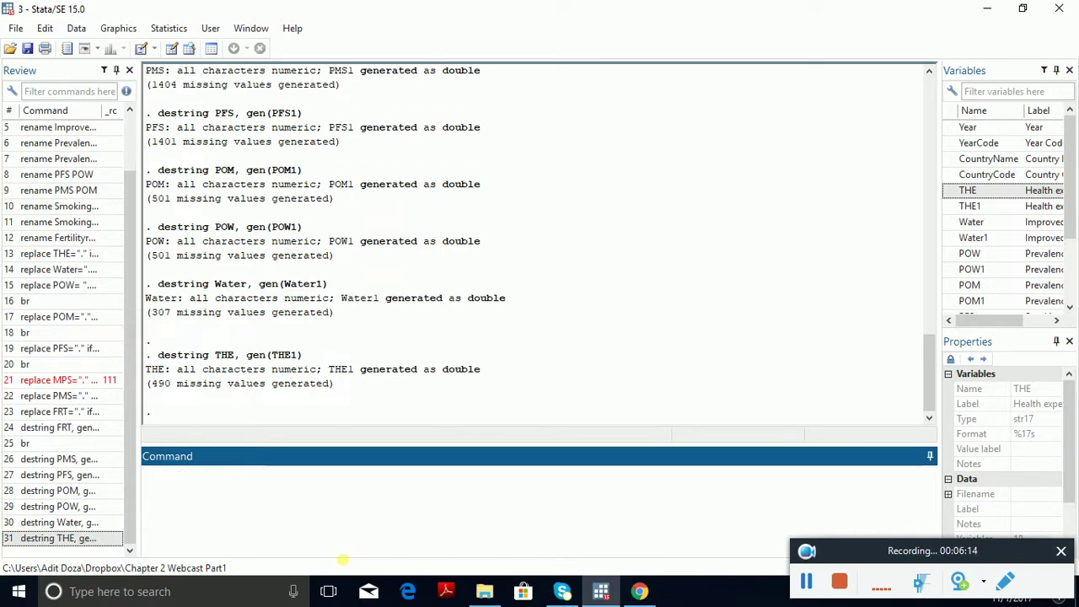
Step: Browse the dataset and compare each string indicator from THE to FRT with its numeric counterpart
text(br)
key(Return)
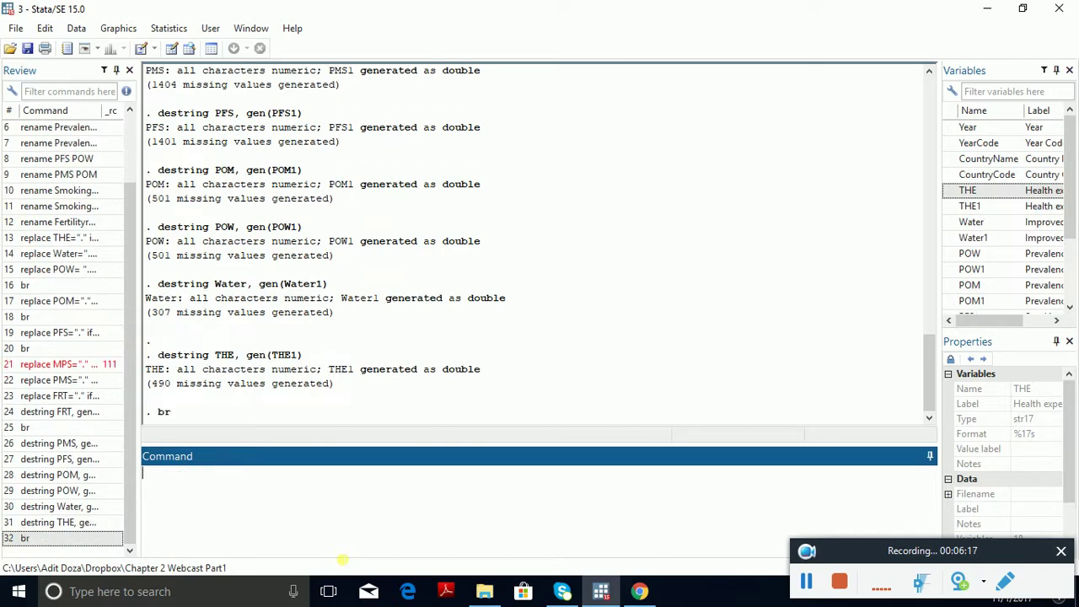
key(Right)
key(Right)
key(Right)
key(Right)
key(Right)
key(Right)
key(Right)
key(Right)
key(Right)
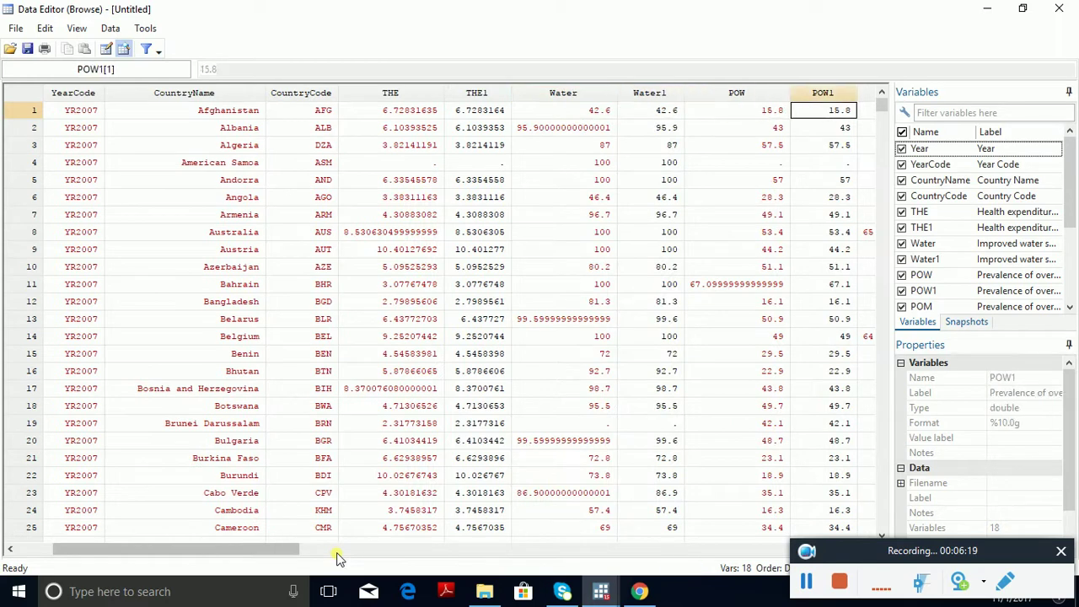
key(Left)
key(Left)
key(Left)
key(Left)
key(Left)
key(Right)
key(Right)
key(Right)
key(Right)
key(Right)
key(Right)
key(Right)
key(Right)
key(Right)
key(Right)
key(Right)
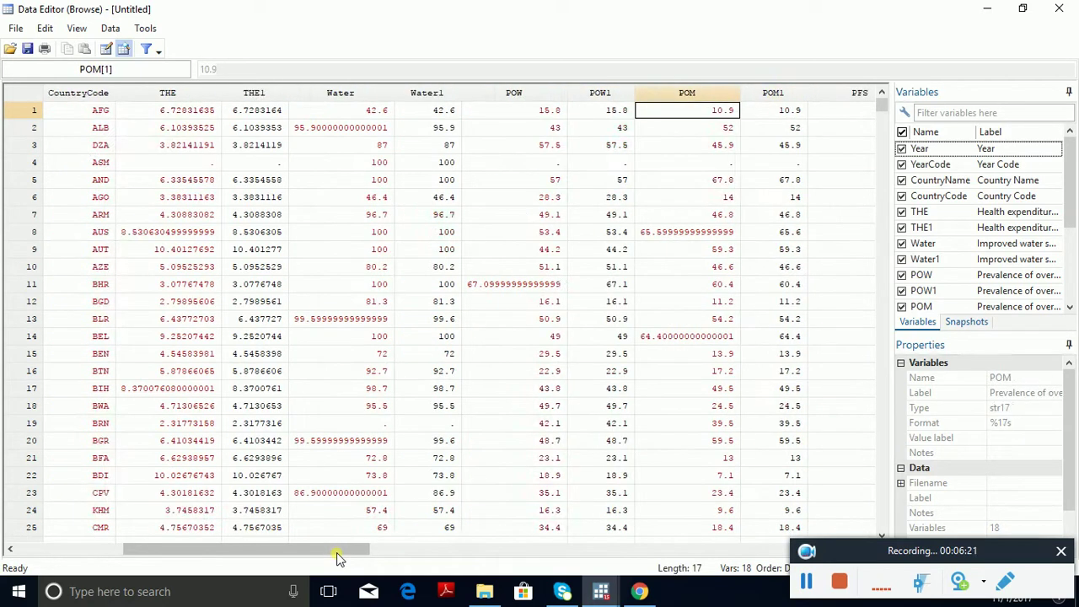
key(Right)
key(Right)
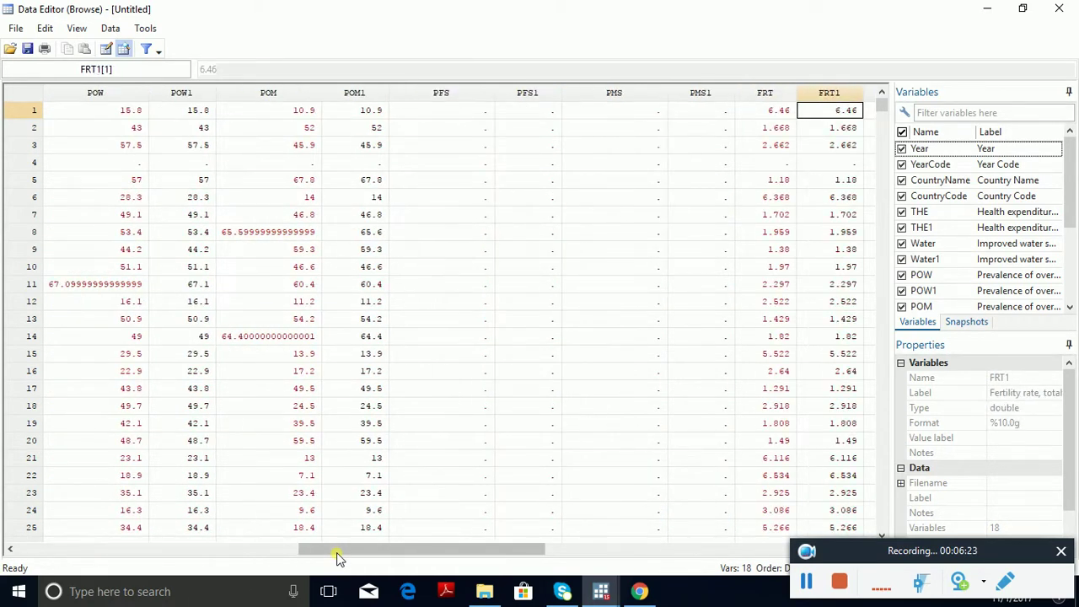
Step: Examine the smoking prevalence columns PFS and PMS and their numeric versions, through to FRT1
key(Left)
key(Left)
key(Left)
key(Left)
key(Left)
key(Right)
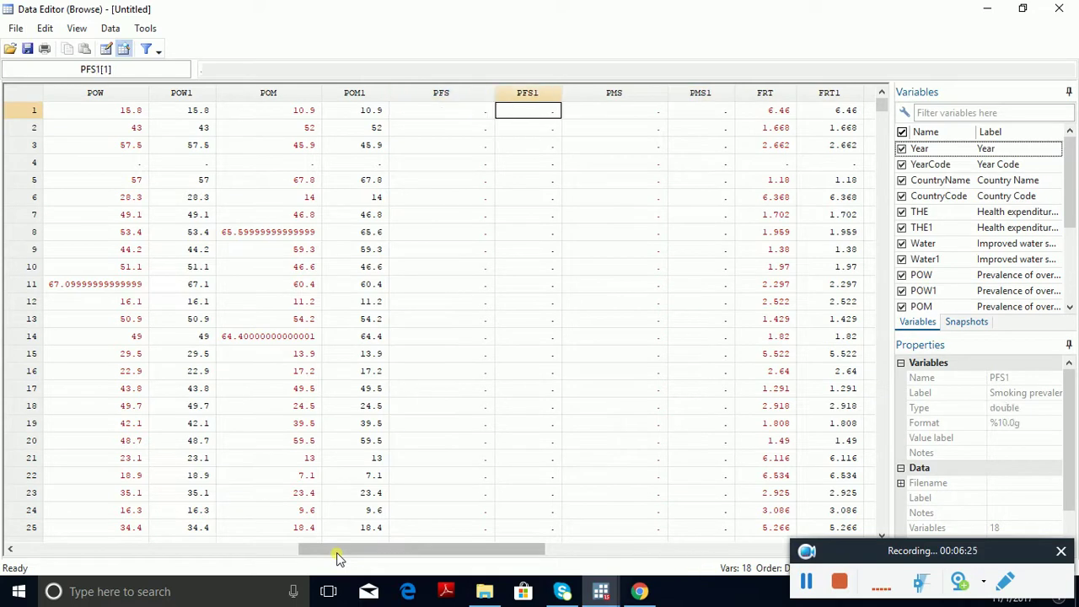
key(Right)
key(Right)
key(Right)
key(Right)
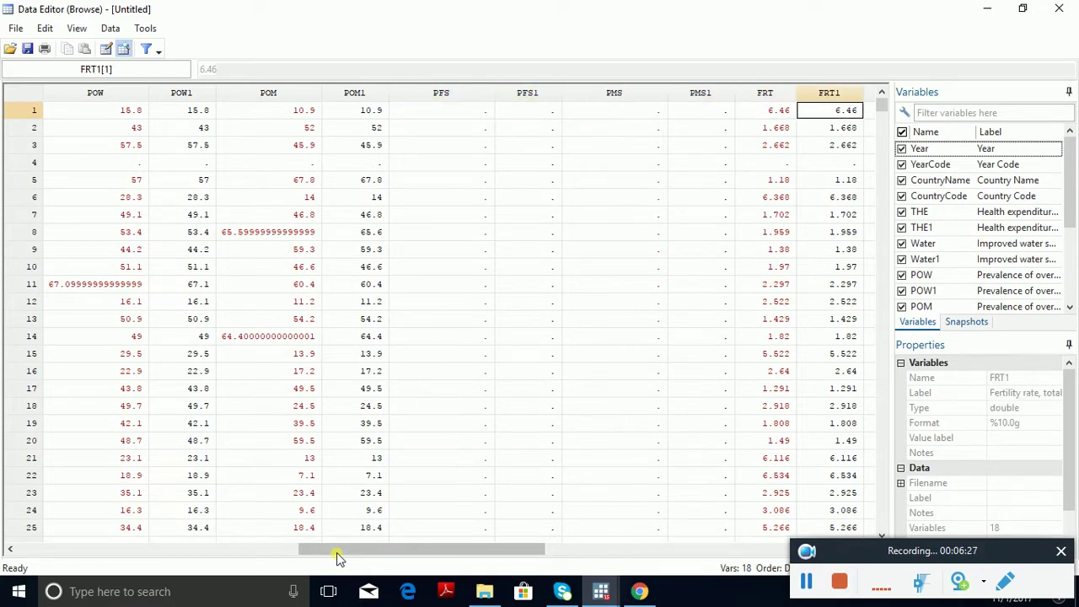
Step: Review all the columns again between Year and FRT1, checking the original and destringed variables side by side
key(Left)
key(Left)
key(Left)
key(Left)
key(Left)
key(Left)
key(Left)
key(Left)
key(Left)
key(Left)
key(Left)
key(Left)
key(Left)
key(Left)
key(Left)
key(Left)
key(Left)
key(Right)
key(Right)
key(Right)
key(Right)
key(Right)
key(Right)
key(Right)
key(Right)
key(Right)
key(Right)
key(Right)
key(Right)
key(Right)
key(Right)
key(Right)
key(Right)
key(Right)
key(Right)
key(Right)
key(Right)
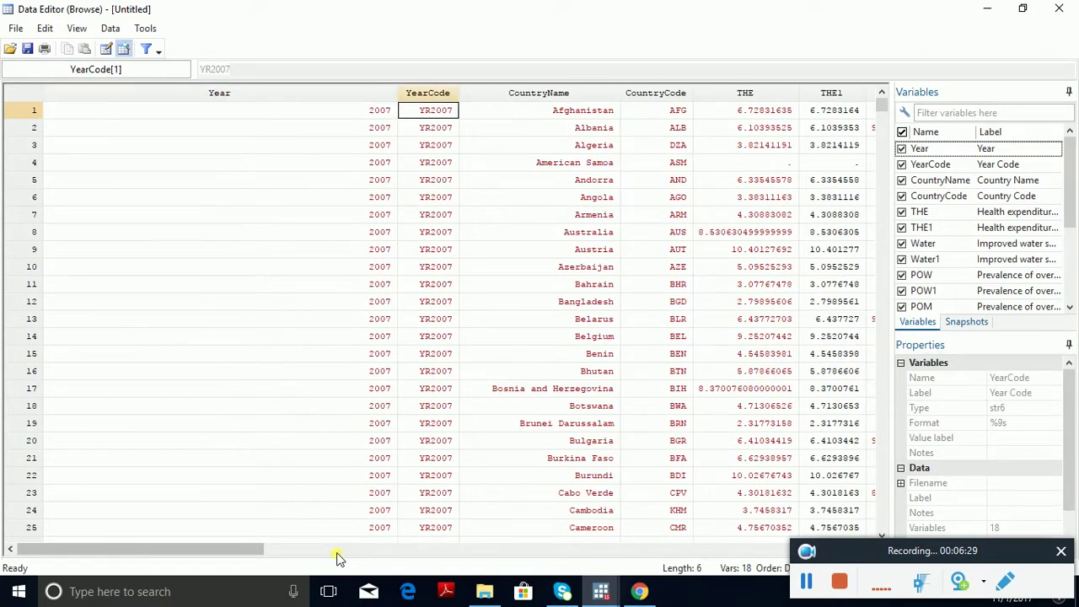
key(Left)
key(Left)
key(Left)
key(Left)
key(Left)
key(Left)
key(Left)
key(Left)
key(Right)
key(Right)
key(Right)
key(Right)
key(Right)
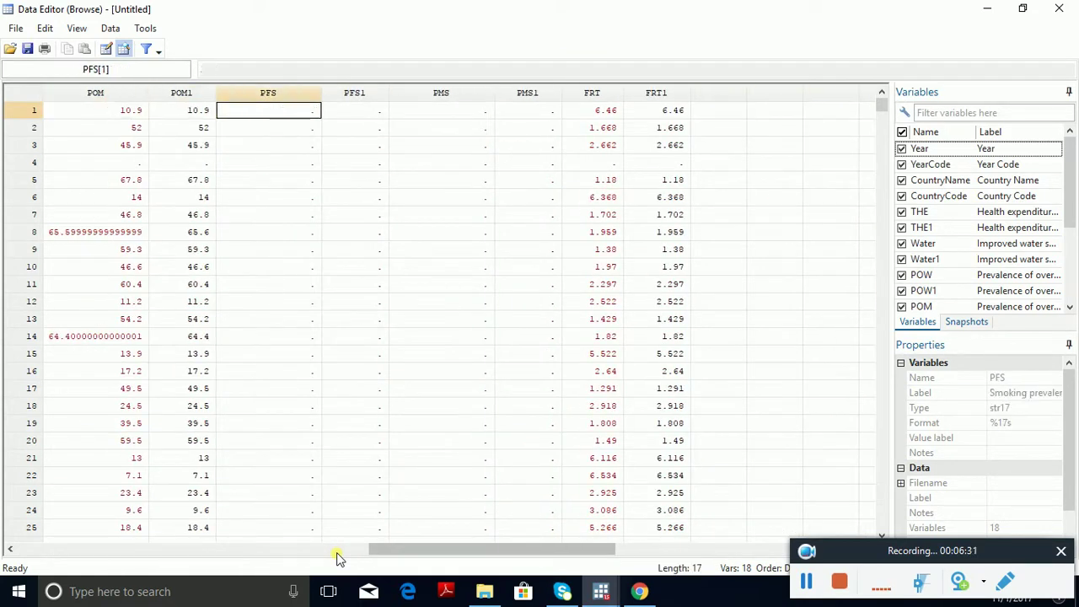
Step: Inspect the first-row entries of PFS, PFS1 and PMS for missing values
key(Left)
key(Left)
key(Left)
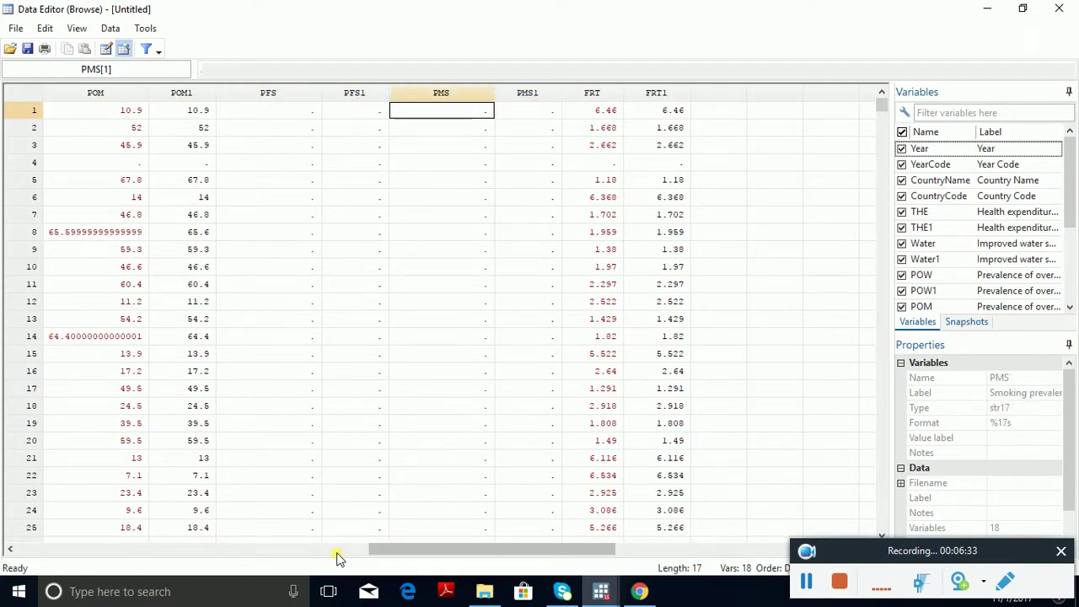
key(Right)
key(Left)
key(Right)
key(Right)
key(Right)
key(Right)
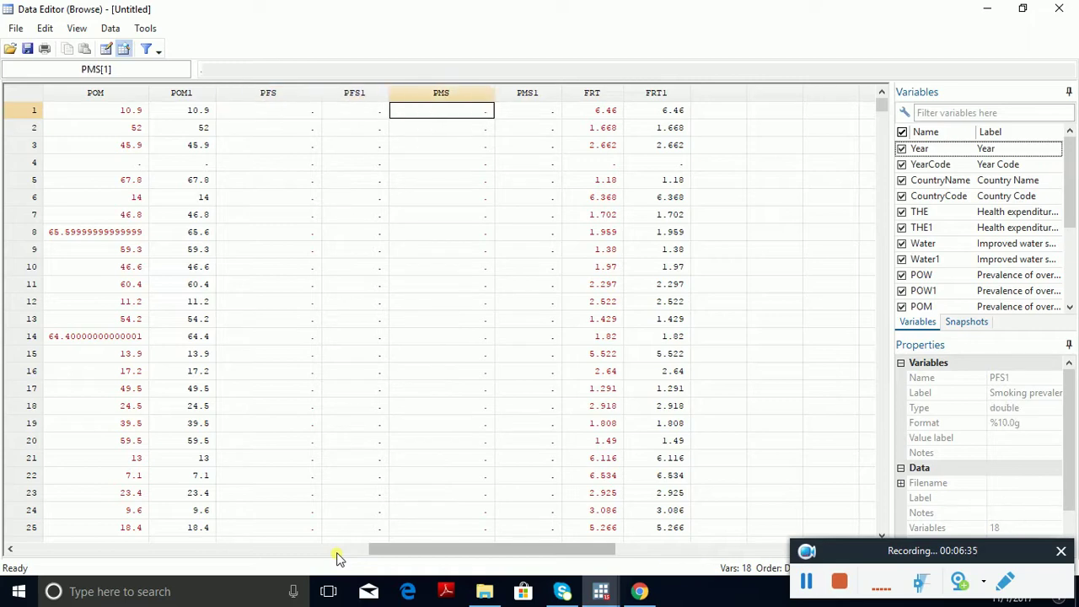
Step: Look through the country rows from the 2007 entries into 2011, and return to Oman's 2010 record in row 635
key(Down)
key(Left)
key(Left)
key(Left)
key(Left)
key(Left)
key(Left)
key(Home)
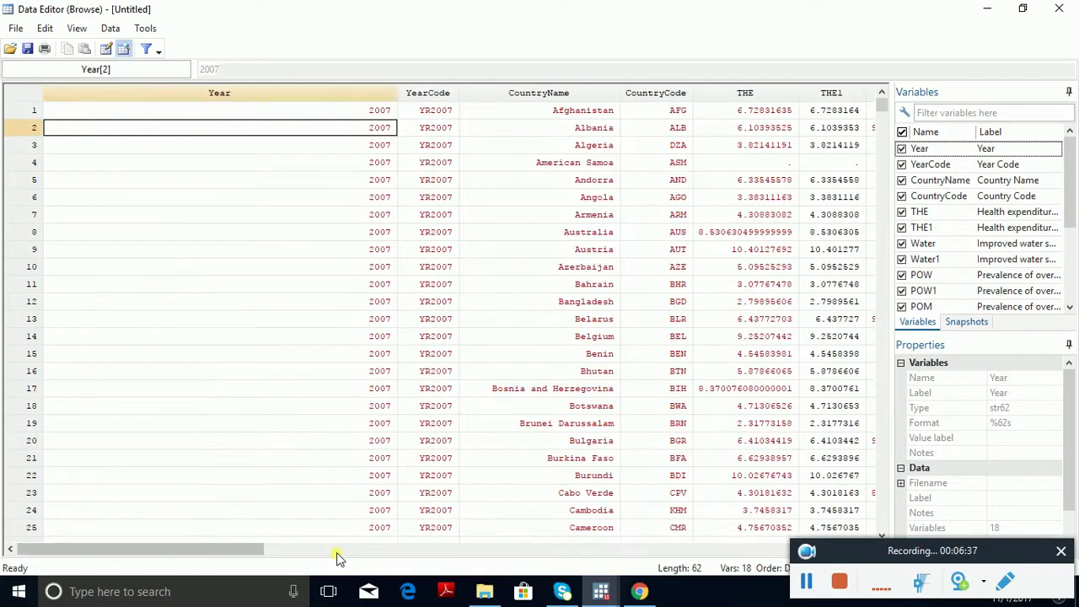
key(Down)
key(Down)
key(Down)
key(Down)
key(Down)
key(Down)
key(Down)
key(Down)
key(Down)
key(Down)
key(Down)
key(Down)
key(Down)
key(Down)
key(Down)
key(Down)
key(Down)
key(Down)
key(Down)
key(Down)
key(Down)
key(Down)
key(Down)
key(Down)
key(Down)
key(Down)
key(Down)
key(Down)
key(Down)
key(Down)
key(Down)
key(Down)
key(Down)
key(Down)
key(Down)
key(Down)
key(Down)
key(Down)
key(Down)
key(Down)
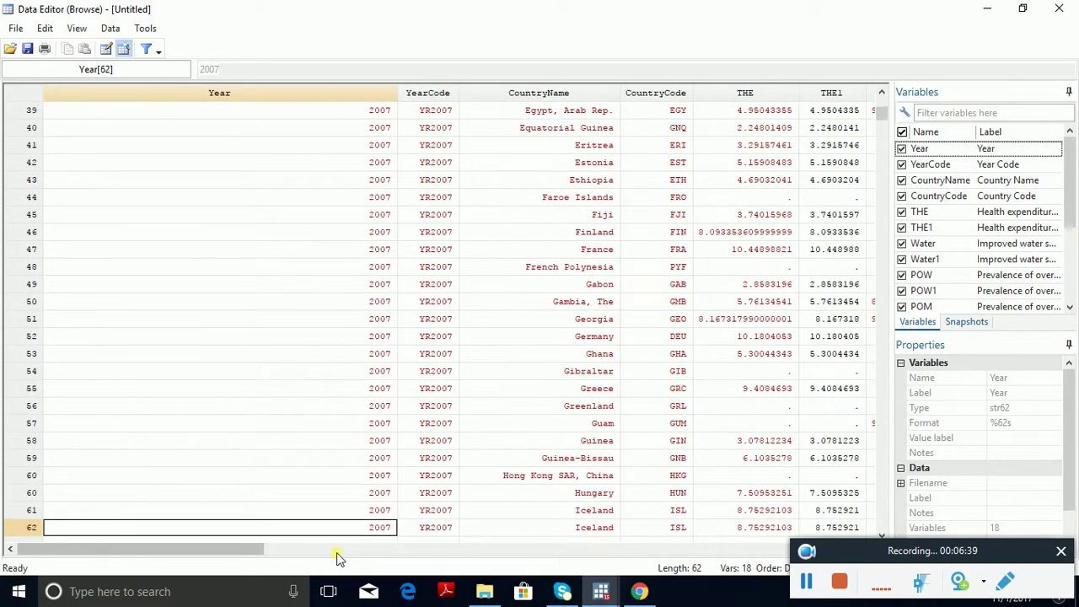
key(Page_Down)
key(Page_Down)
key(Page_Down)
key(Page_Down)
key(Page_Down)
key(Page_Down)
key(Page_Down)
key(Page_Down)
key(Page_Down)
key(Page_Down)
key(Page_Down)
key(Page_Down)
key(Page_Down)
key(Page_Down)
key(Page_Down)
key(Page_Down)
key(Page_Down)
key(Page_Down)
key(Page_Down)
key(Page_Down)
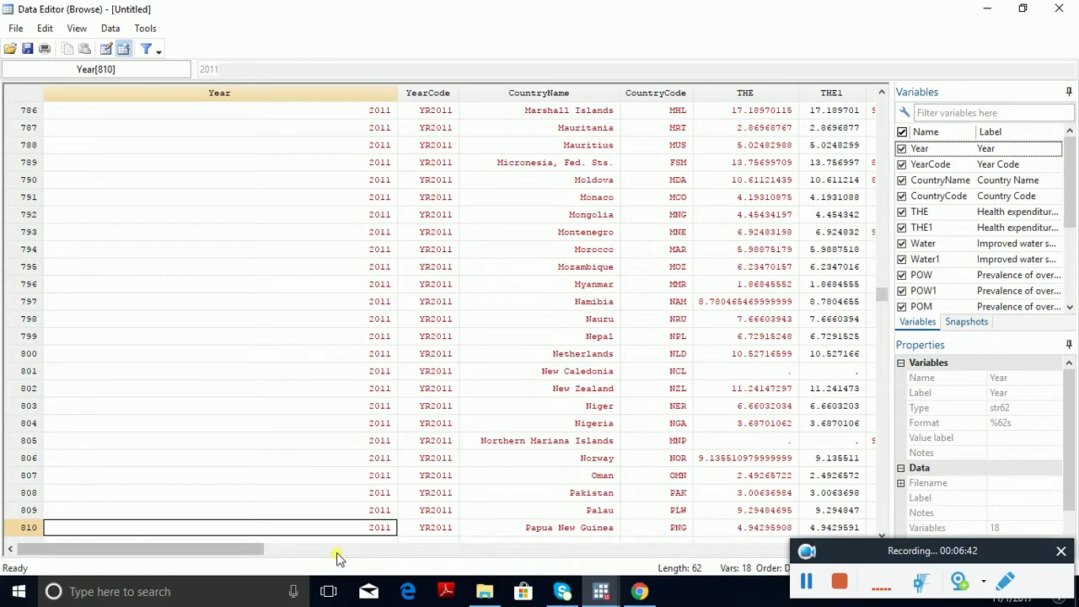
key(Page_Up)
key(Page_Up)
key(Page_Up)
key(Page_Up)
key(Page_Up)
key(Page_Up)
key(Page_Up)
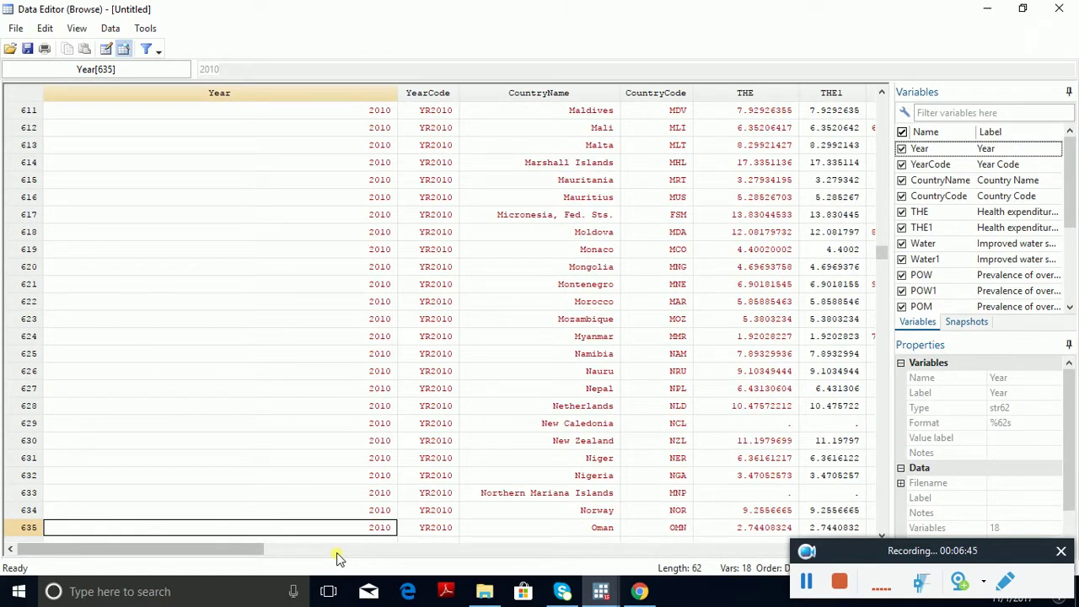
Step: Examine the indicator columns through FRT1 around the 2010 records, comparing each string variable with its numeric version
key(Right)
key(Right)
key(Right)
key(Right)
key(Right)
key(Right)
key(Right)
key(Right)
key(Right)
key(Right)
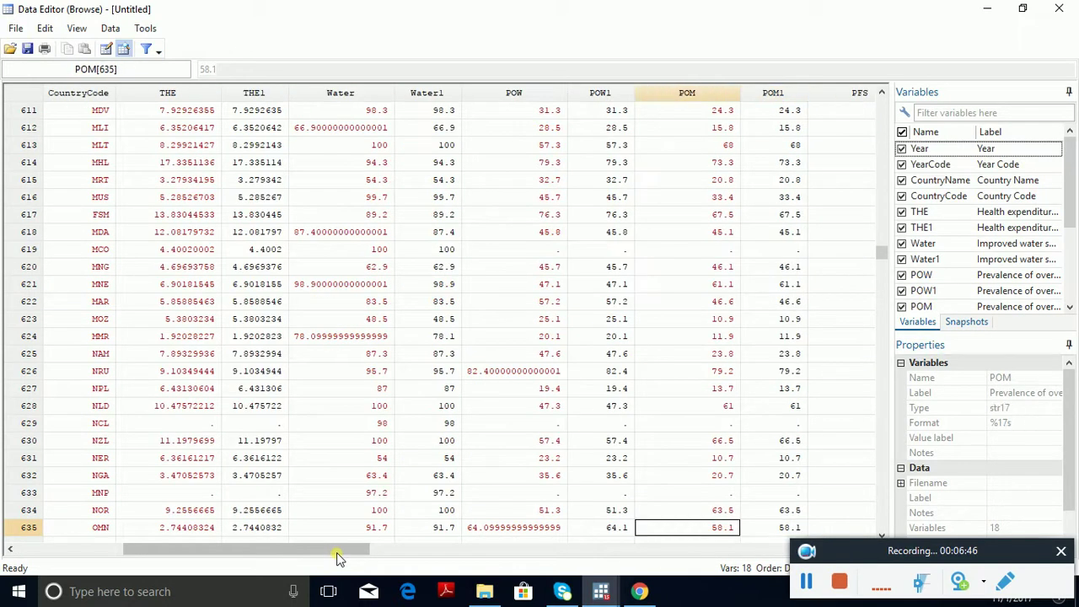
key(Left)
key(Right)
key(Right)
key(Right)
key(Right)
key(Right)
key(Right)
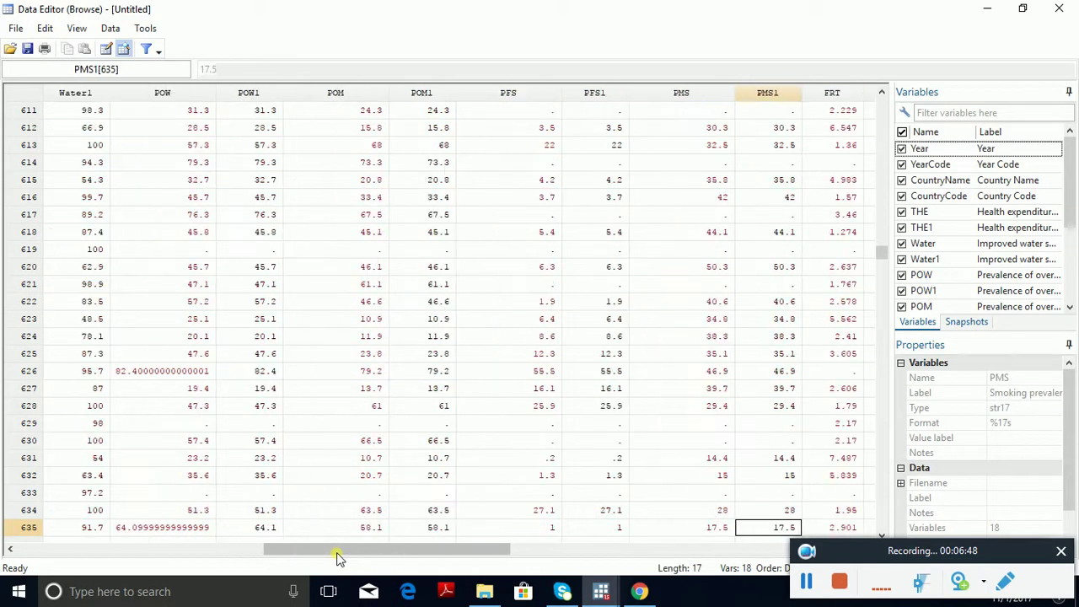
key(Right)
key(Right)
key(Right)
Step: Compare the POW string entry with its POW1 numeric value for Oman in 2010, and close the data browser
key(Left)
key(Left)
key(Left)
key(Left)
key(Left)
key(Left)
key(Left)
key(Left)
key(Left)
key(Left)
key(Left)
key(Left)
key(Left)
key(Left)
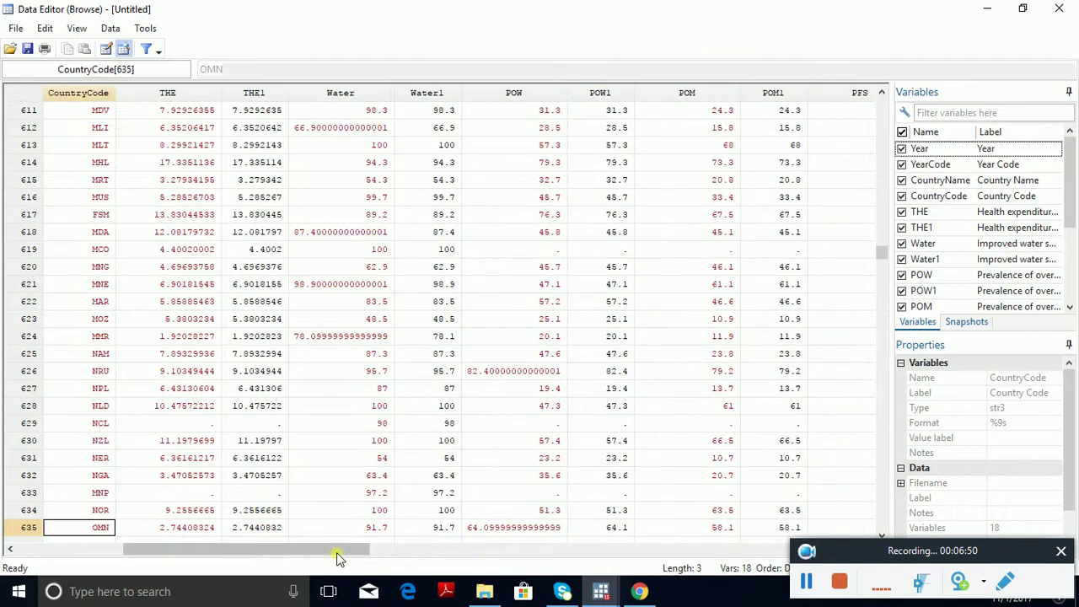
key(Right)
key(Right)
key(Right)
key(Right)
key(Right)
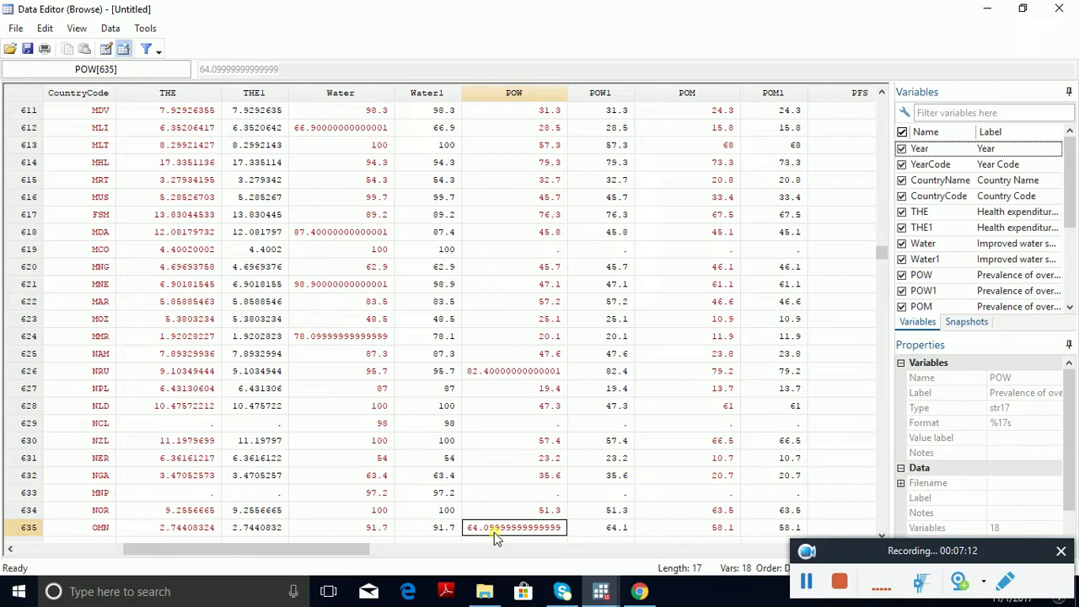
key(Right)
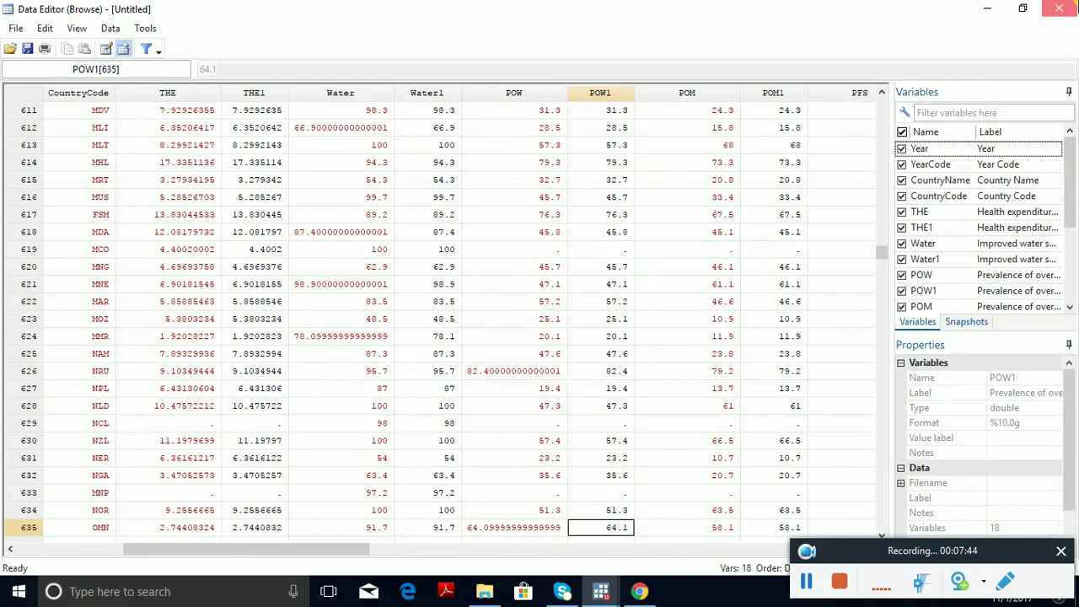
click(1058, 9)
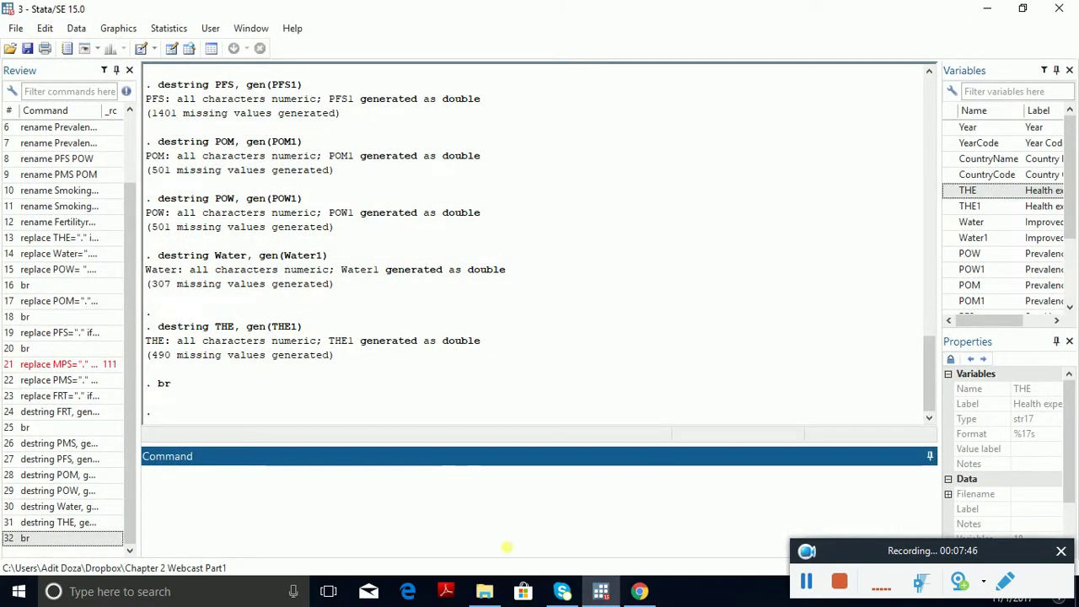
Step: Browse the dataset again to inspect the string identifiers Year, YearCode, CountryName and CountryCode, and close the browser
text(br)
key(Return)
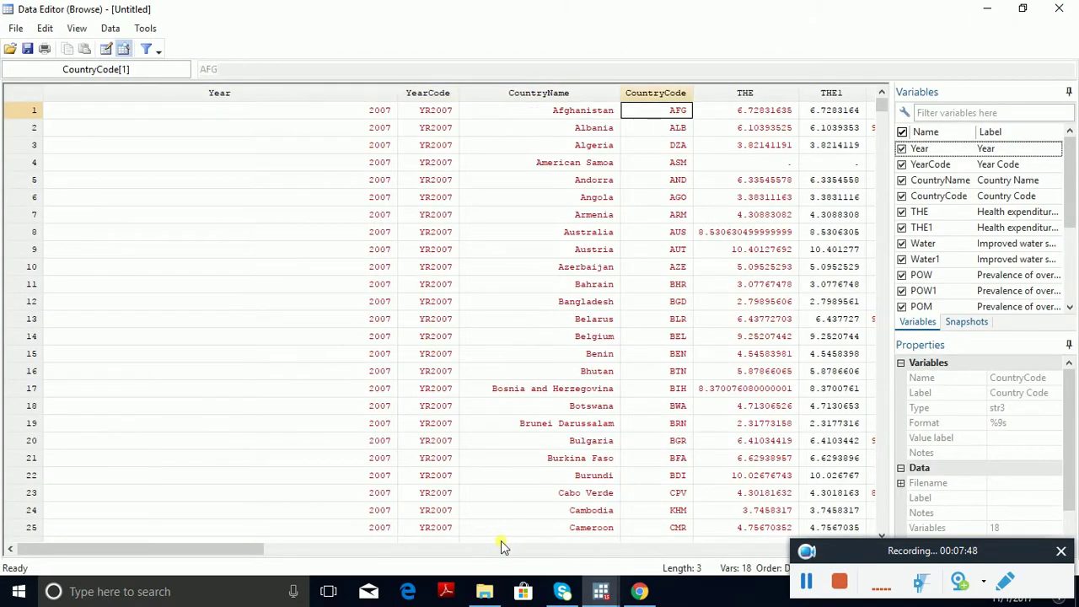
key(Right)
key(Right)
key(Right)
key(Left)
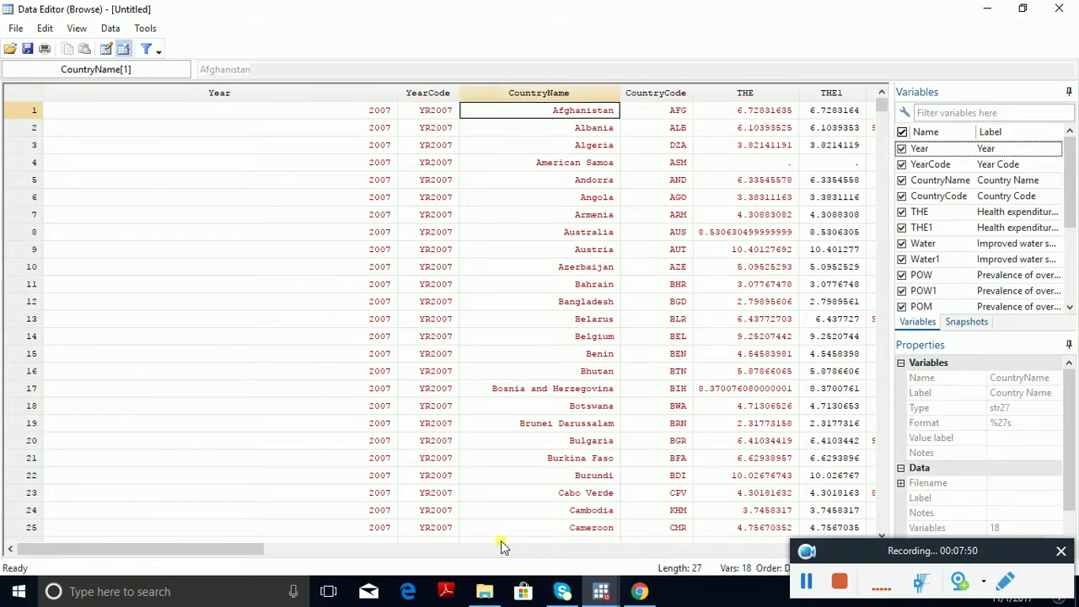
key(Right)
key(Right)
key(Right)
key(Right)
key(Left)
key(Left)
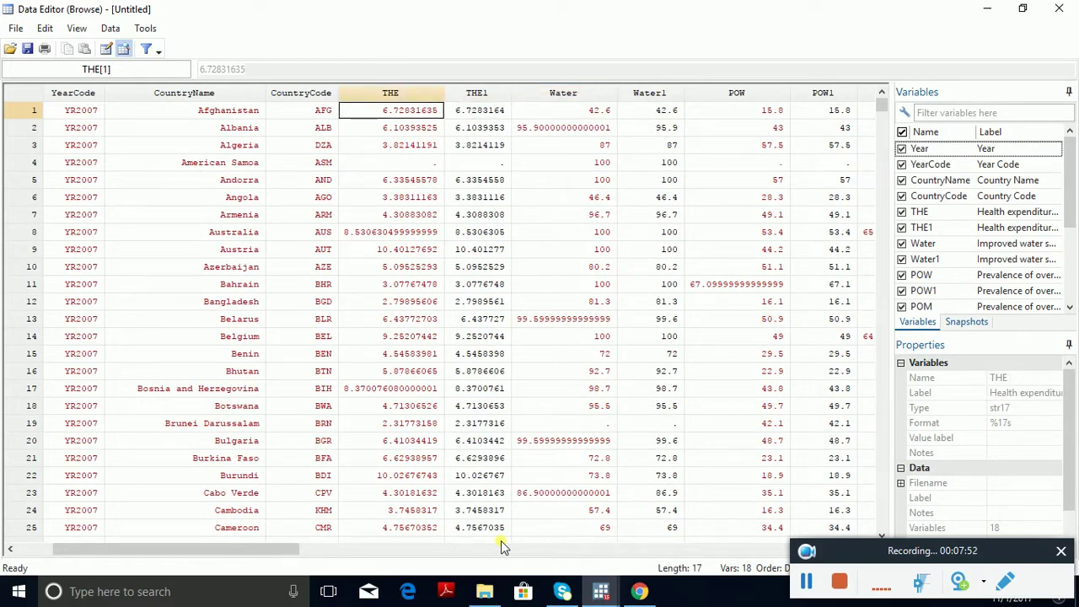
key(Left)
key(Left)
key(Left)
key(Left)
key(Right)
key(Right)
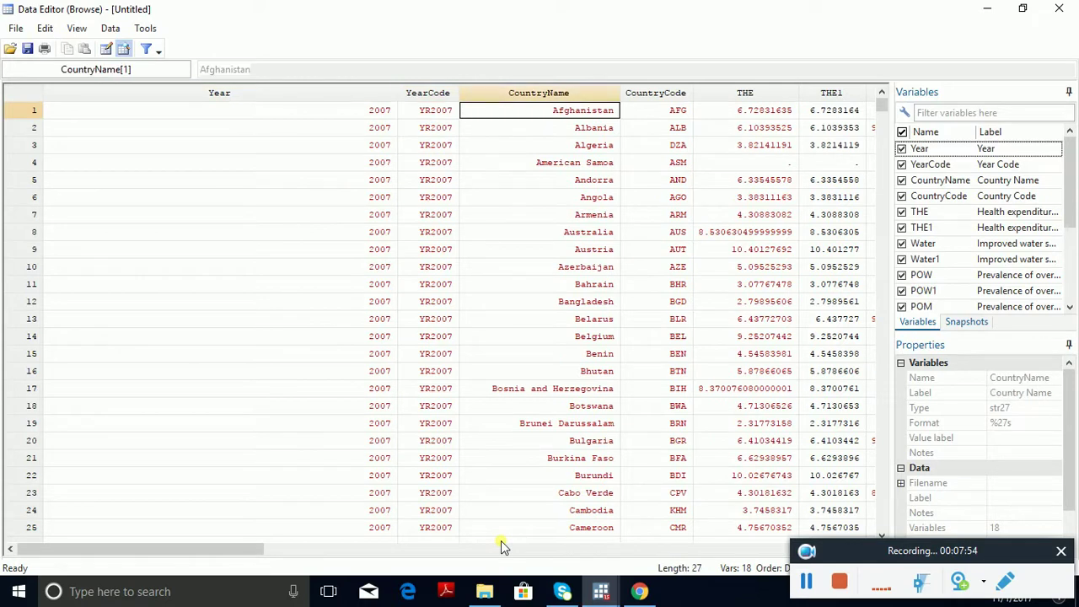
key(Left)
key(Left)
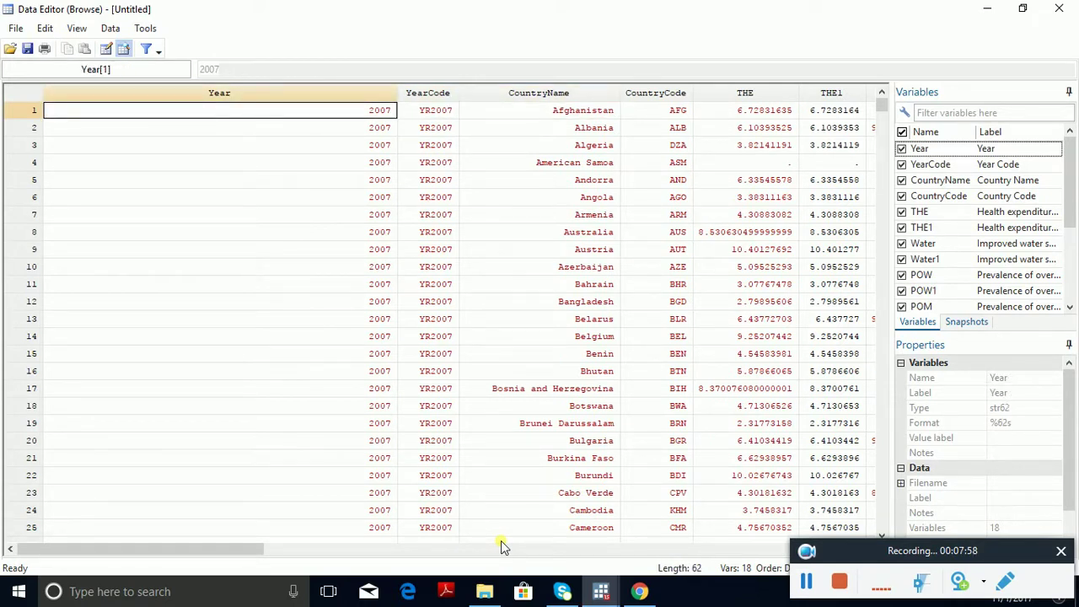
key(Right)
key(Right)
key(Right)
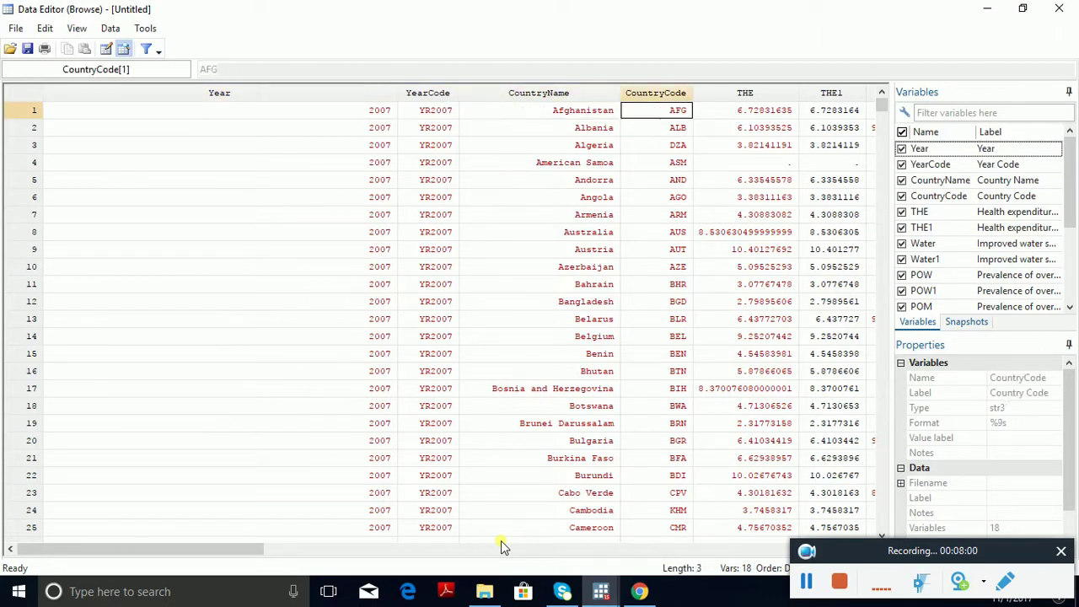
key(Left)
key(Left)
key(Left)
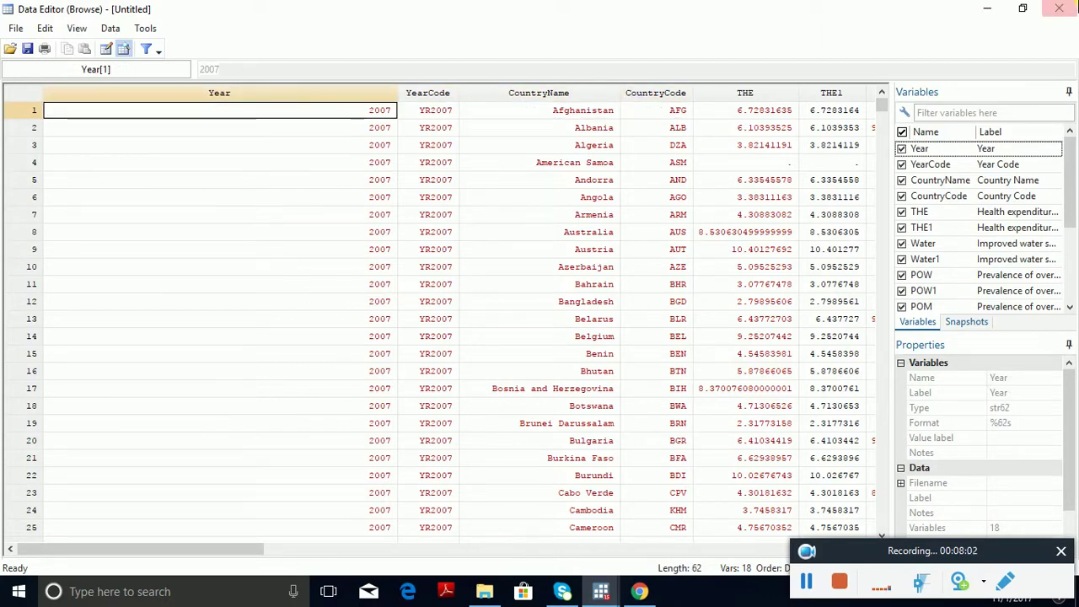
click(1060, 8)
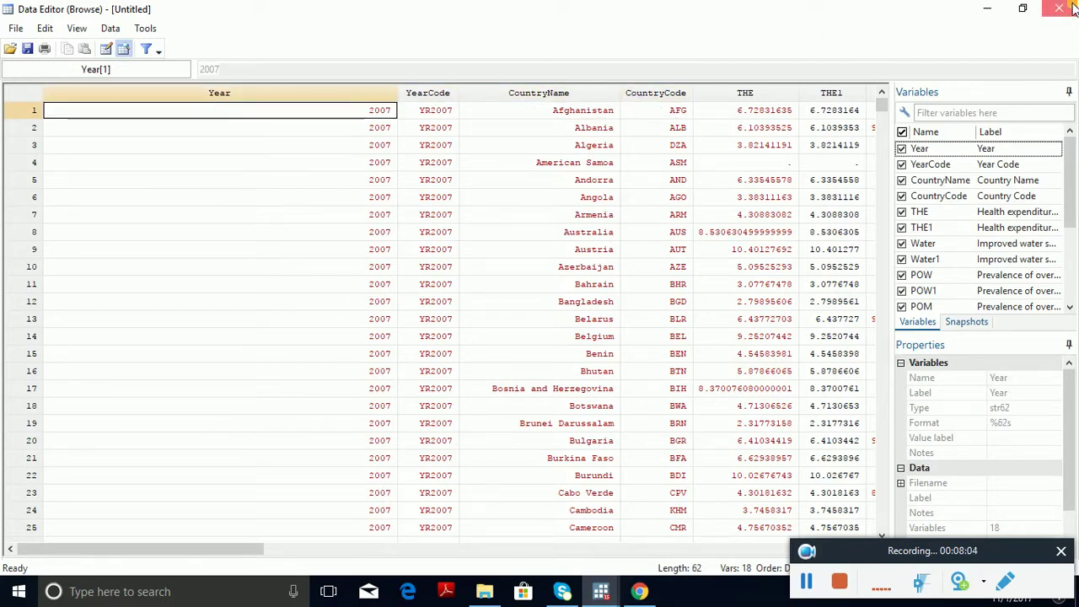
Step: Encode the string variable Year into a new labelled numeric variable named Year1
text(encode)
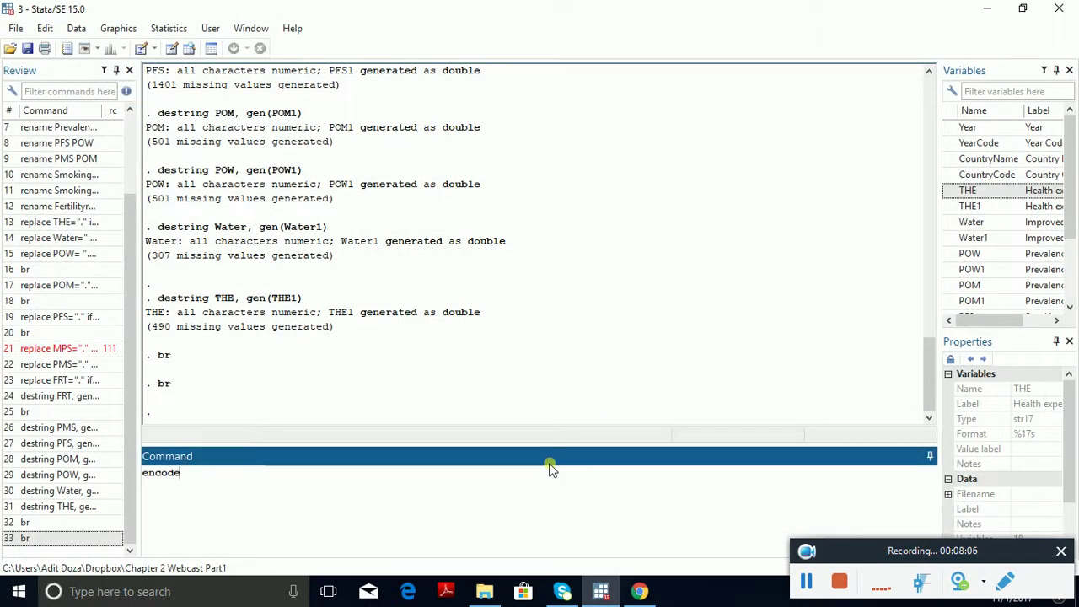
double_click(968, 126)
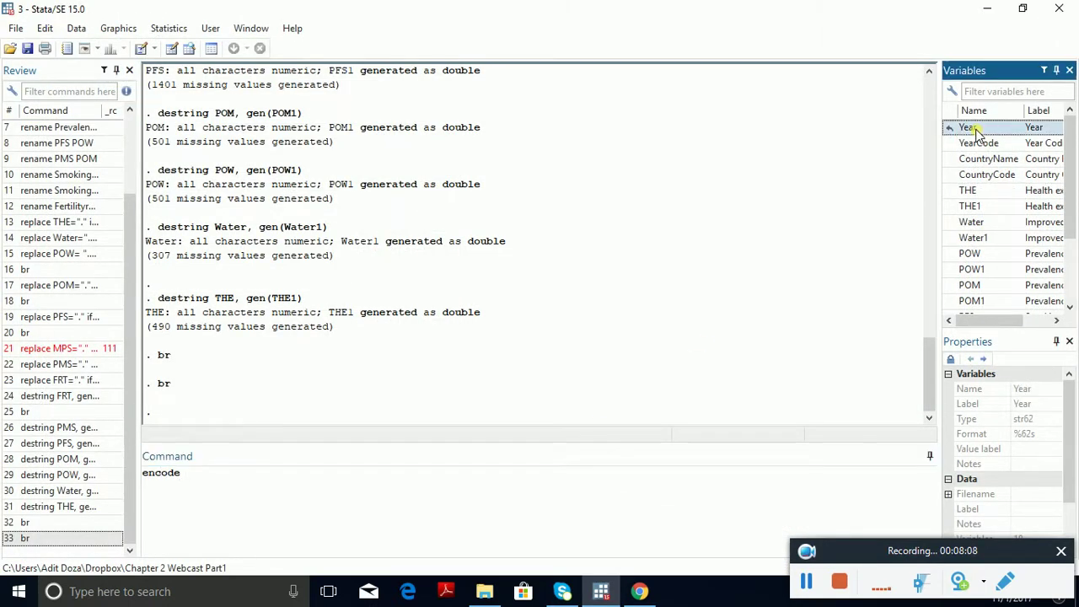
text(, )
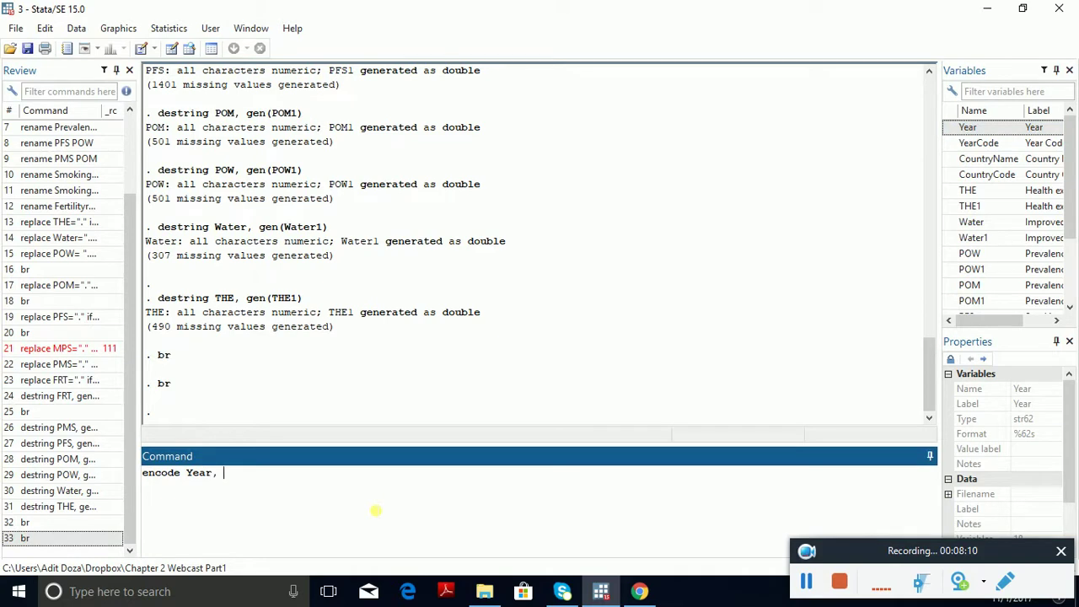
text(gen(Year1))
key(Return)
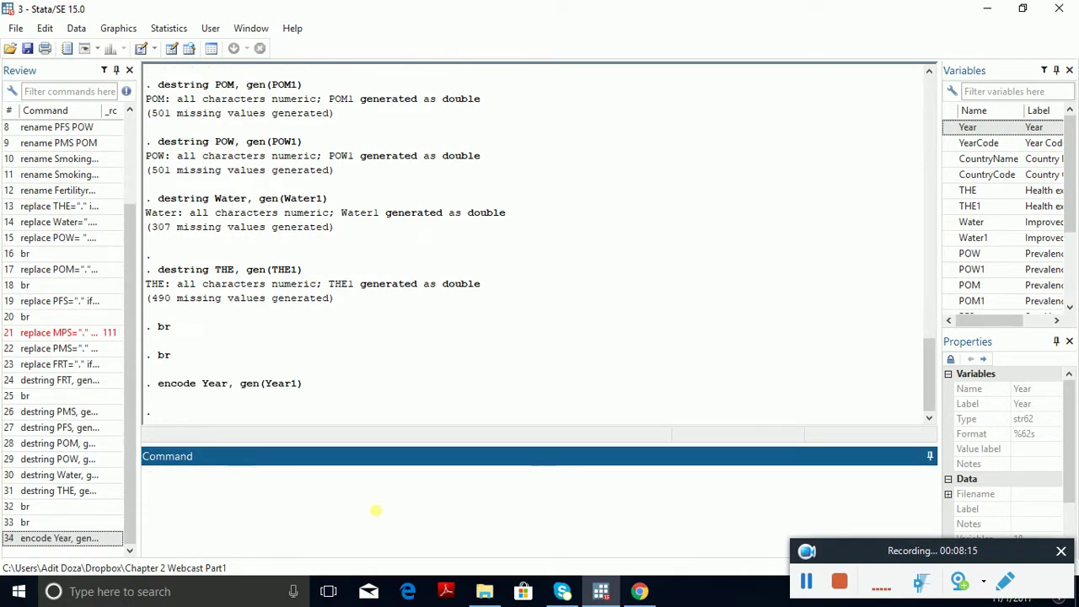
Step: Encode CountryName into a new labelled numeric variable named Country1, and browse the dataset
text(encode Country)
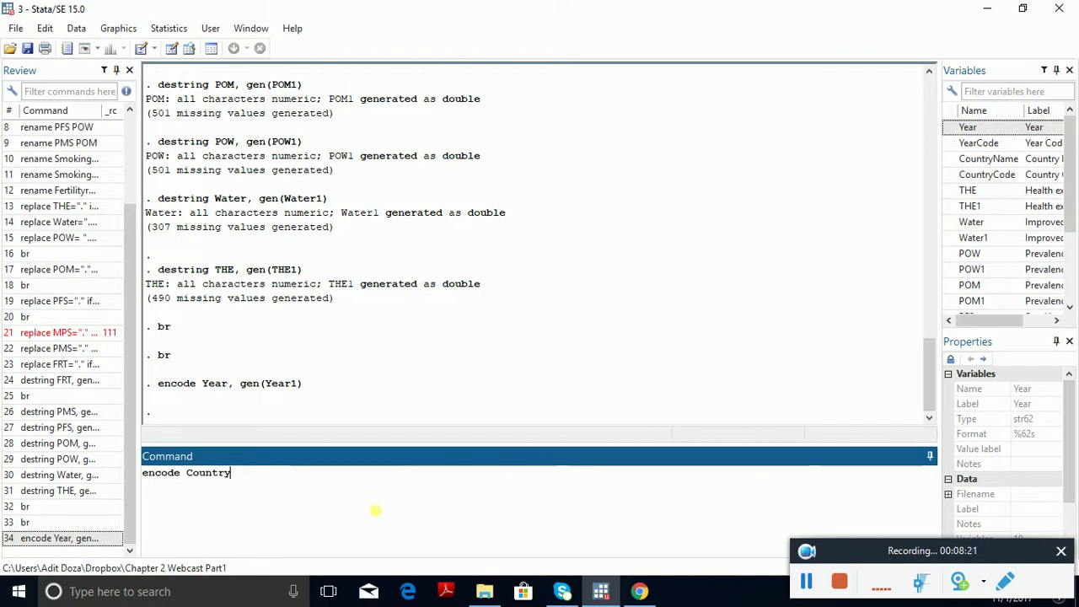
text(Name, )
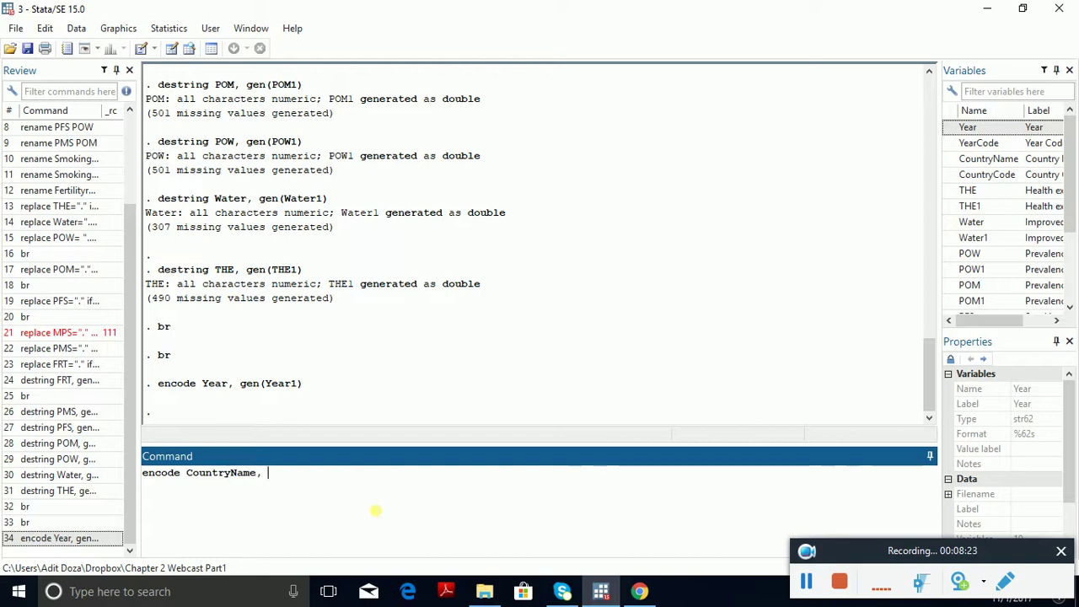
text(gen(Country))
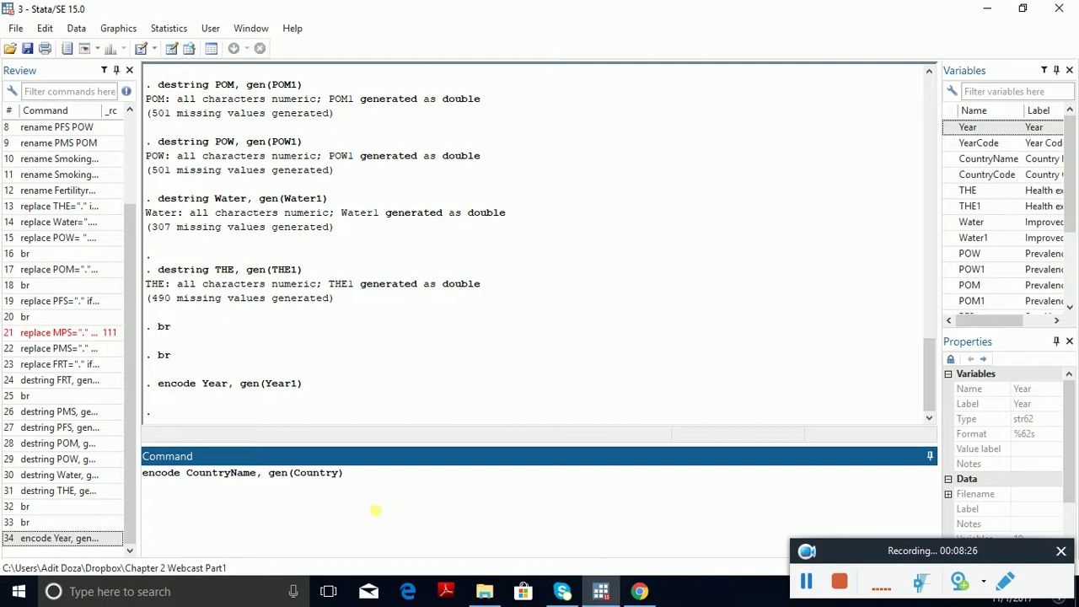
key(Left)
text(1)
key(Return)
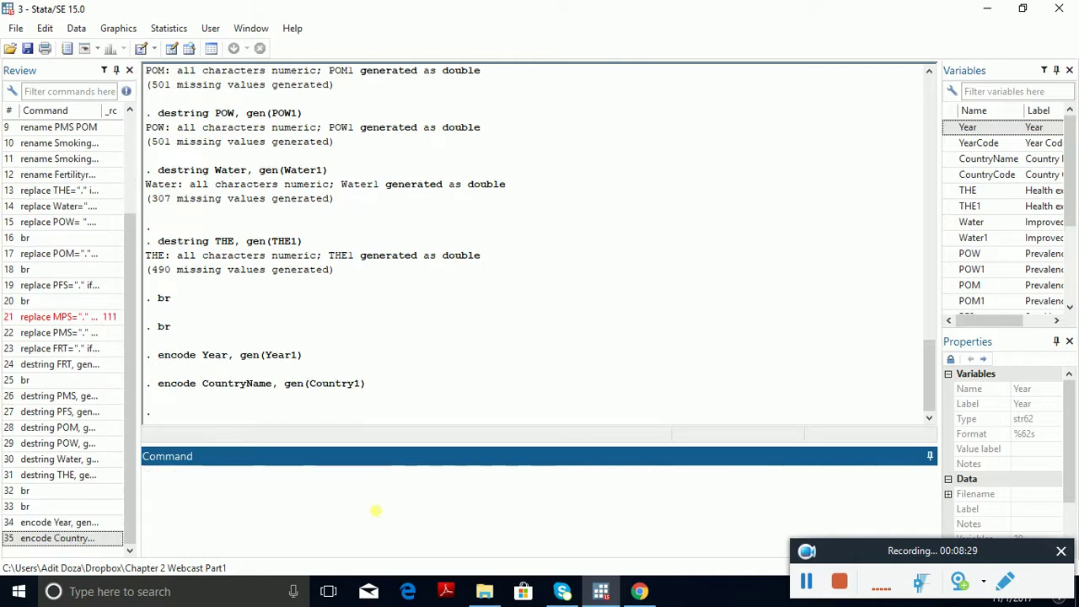
text(br)
key(Return)
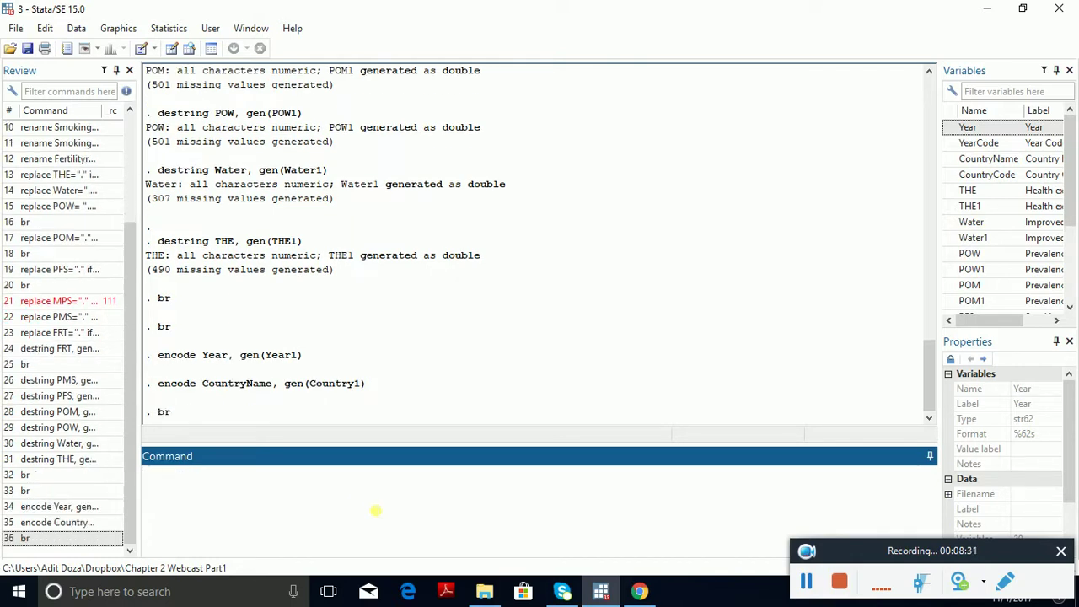
Step: Examine the encoded variables Year1 and Country1 at the end of the dataset in the data browser
key(Right)
key(Right)
key(Right)
key(Right)
key(Right)
key(Right)
key(Right)
key(Right)
key(Right)
key(Right)
key(Right)
key(Right)
key(Right)
key(Right)
key(Right)
key(Right)
key(Right)
key(Right)
key(Right)
key(Right)
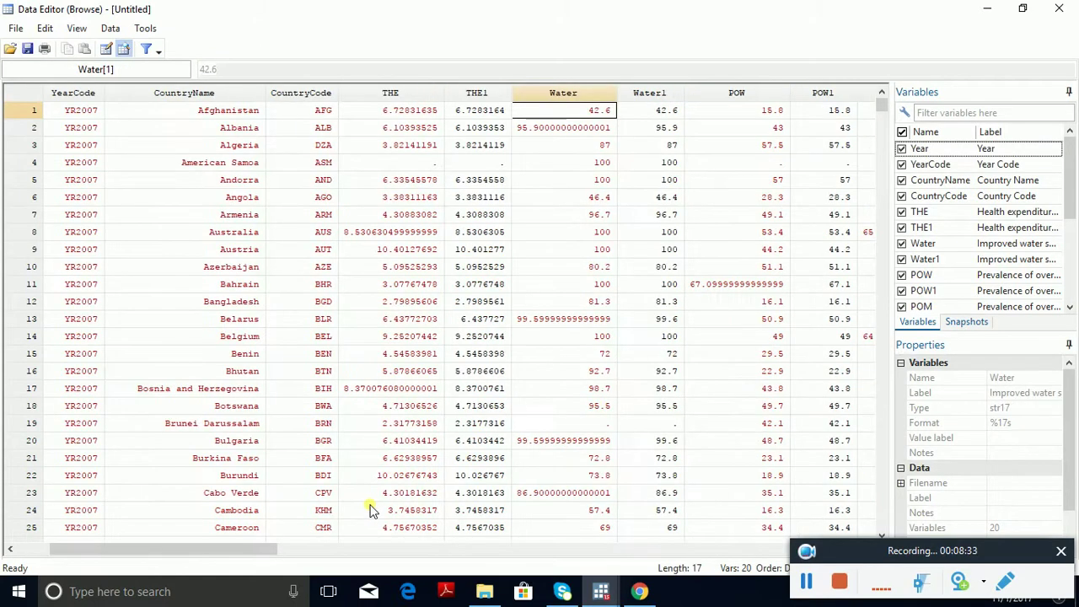
key(Left)
key(Left)
key(Right)
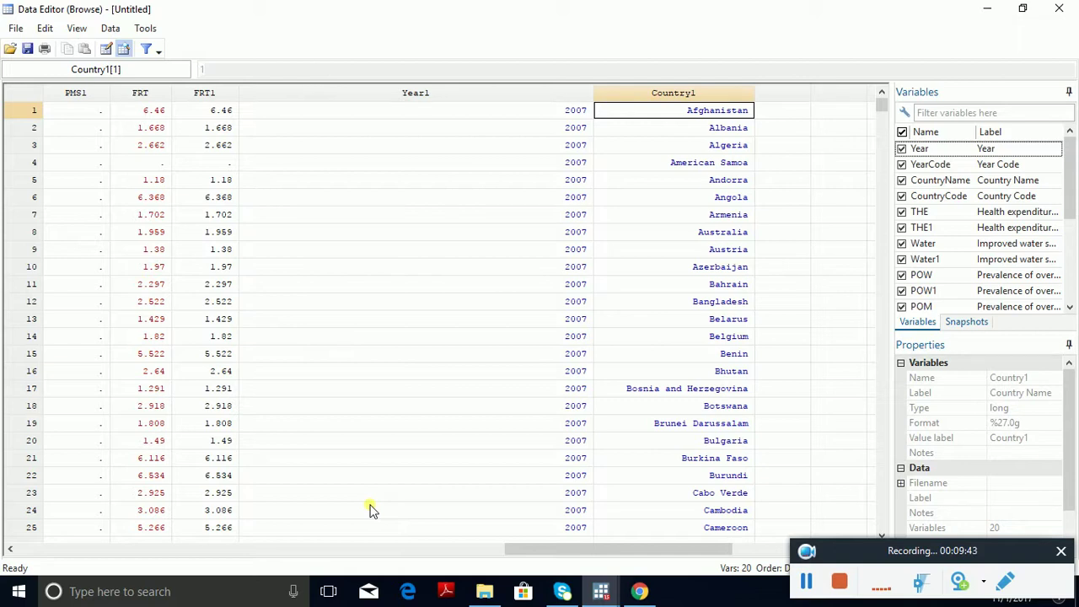
Step: Compare the string variables Year and CountryName with their encoded versions Year1 and Country1, and close the data browser
key(Left)
key(Left)
key(Left)
key(Left)
key(Left)
key(Left)
key(Left)
key(Left)
key(Left)
key(Left)
key(Left)
key(Left)
key(Left)
key(Left)
key(Left)
key(Left)
key(Left)
key(Left)
key(Left)
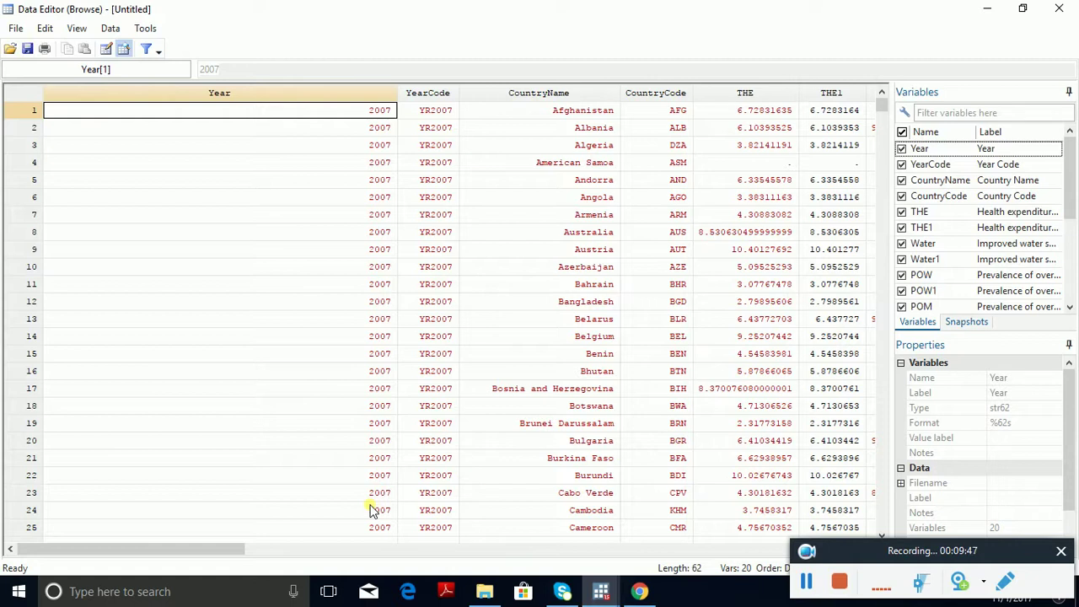
key(Right)
key(Right)
key(Right)
key(Right)
key(Right)
key(Right)
key(Right)
key(Right)
key(Right)
key(Right)
key(Right)
key(Right)
key(Right)
key(Right)
key(Right)
key(Right)
key(Right)
key(Right)
key(Right)
key(Right)
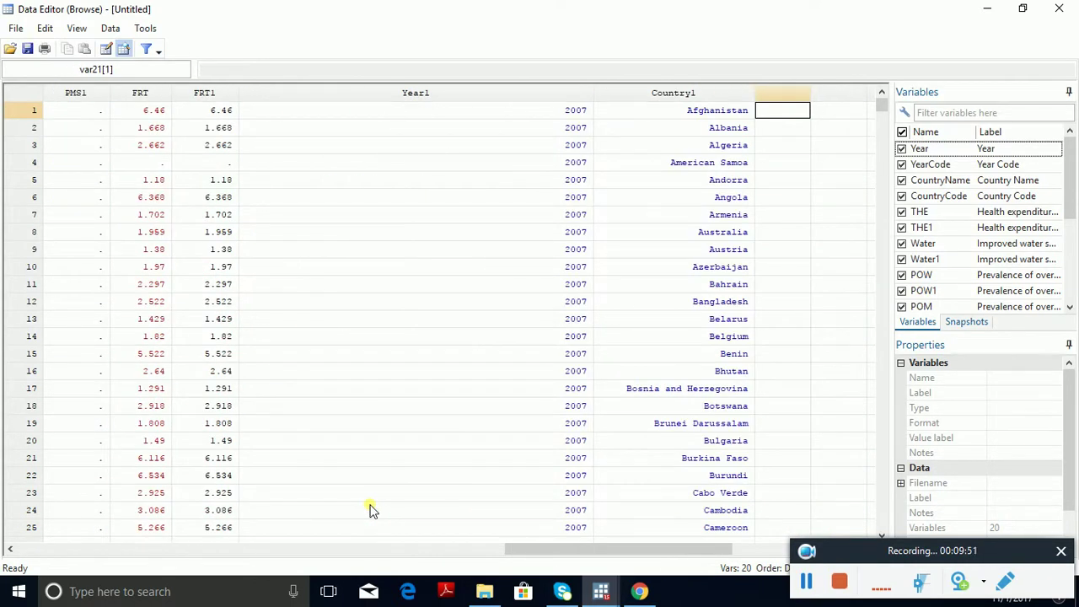
key(Left)
key(Left)
key(Left)
key(Left)
key(Left)
key(Left)
key(Left)
key(Left)
key(Left)
key(Left)
key(Left)
key(Left)
key(Left)
key(Left)
key(Left)
key(Left)
key(Left)
key(Left)
key(Left)
key(Left)
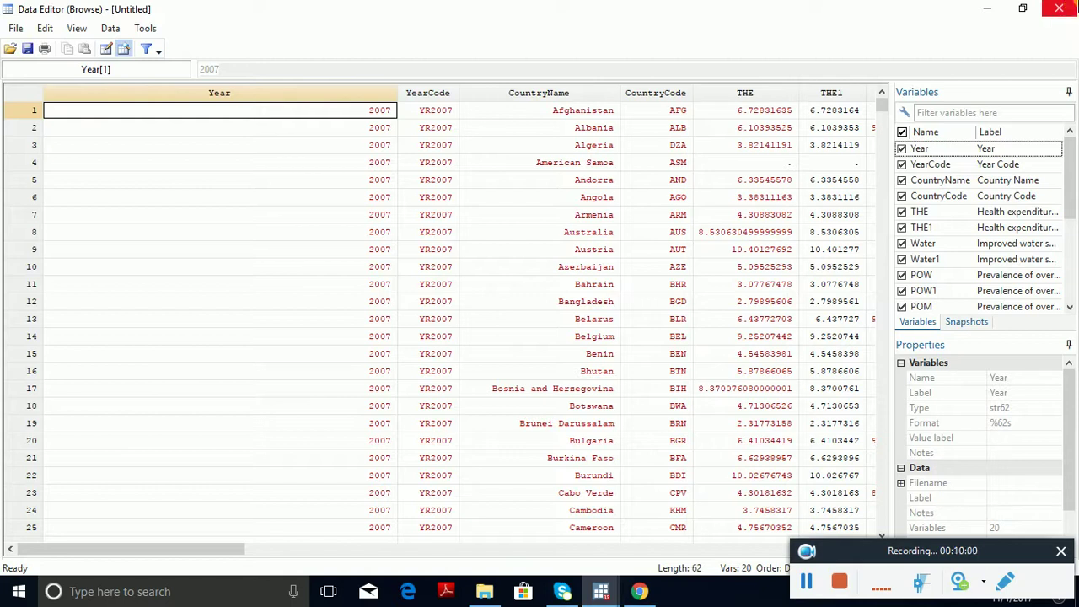
click(1058, 9)
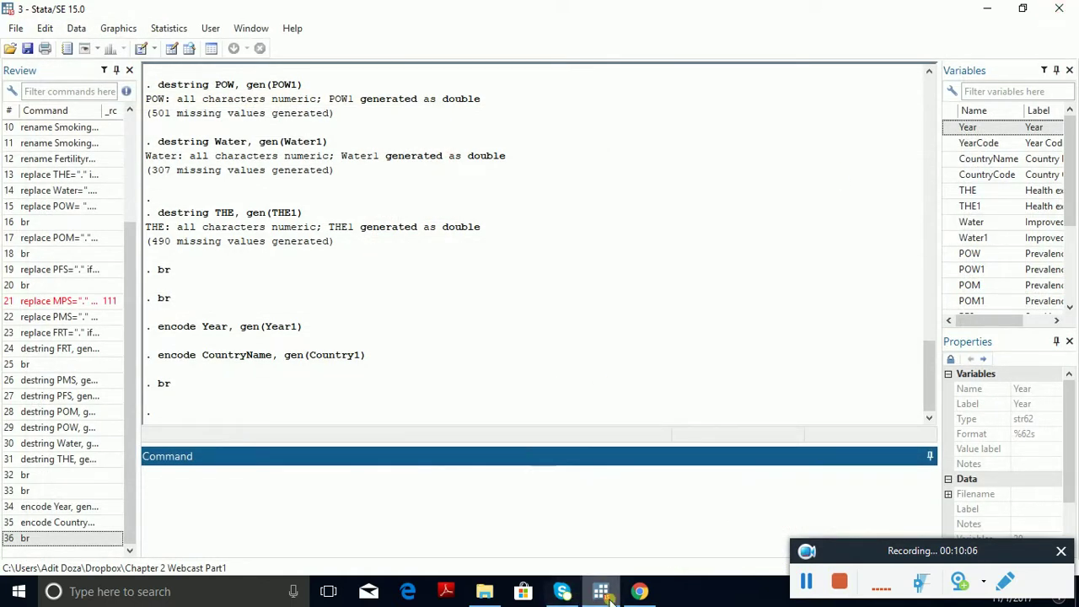
Step: Open the Econometrics2 do-file from the Chapter 2 Webcast Part1 folder in File Explorer, and return to the Stata session holding the dataset
mouse_move(485, 590)
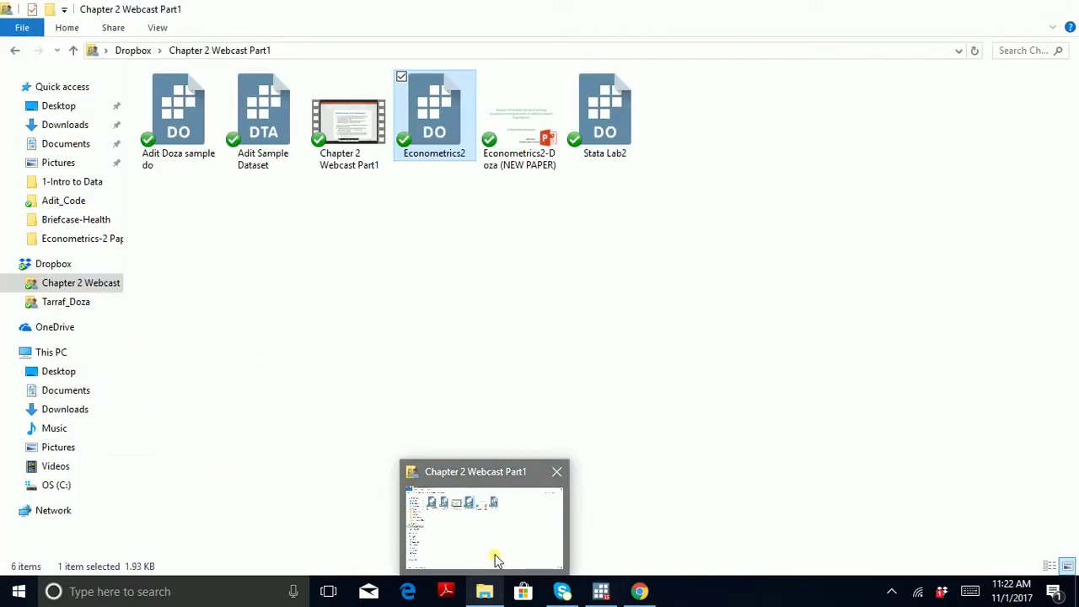
click(496, 561)
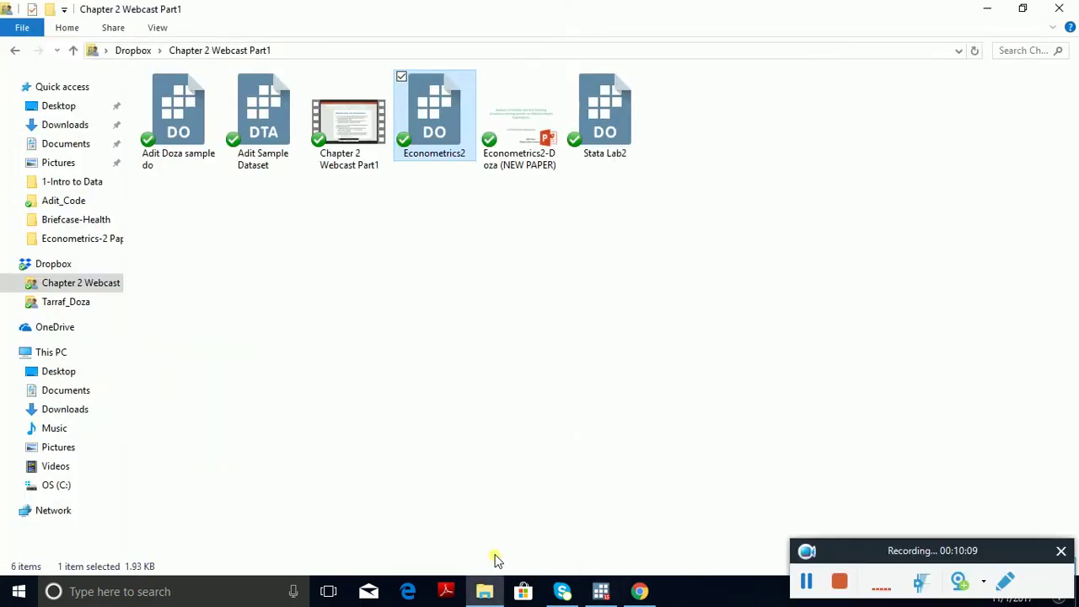
double_click(450, 134)
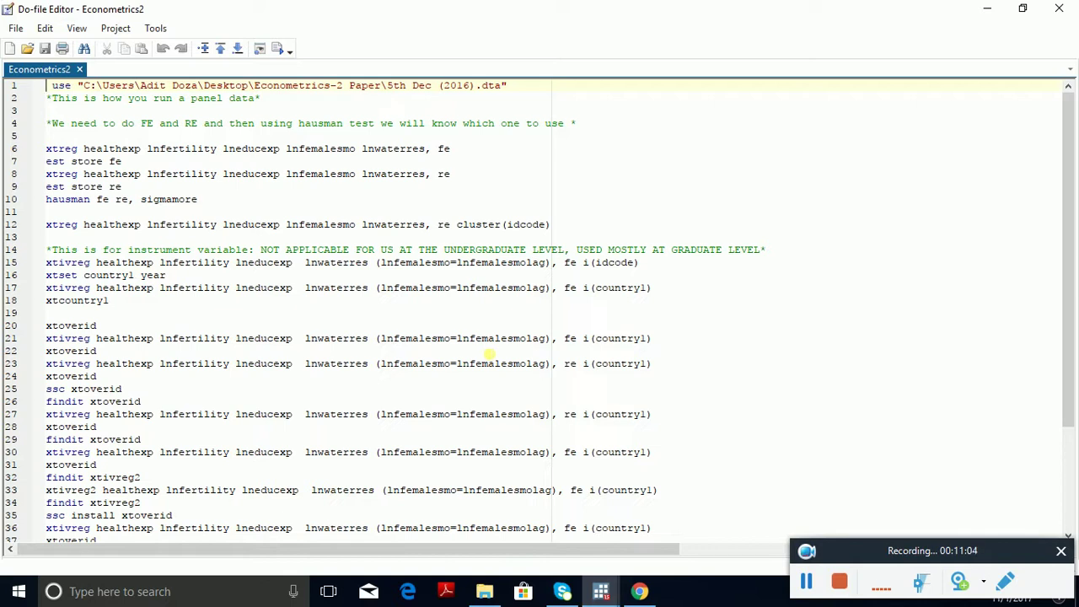
click(991, 8)
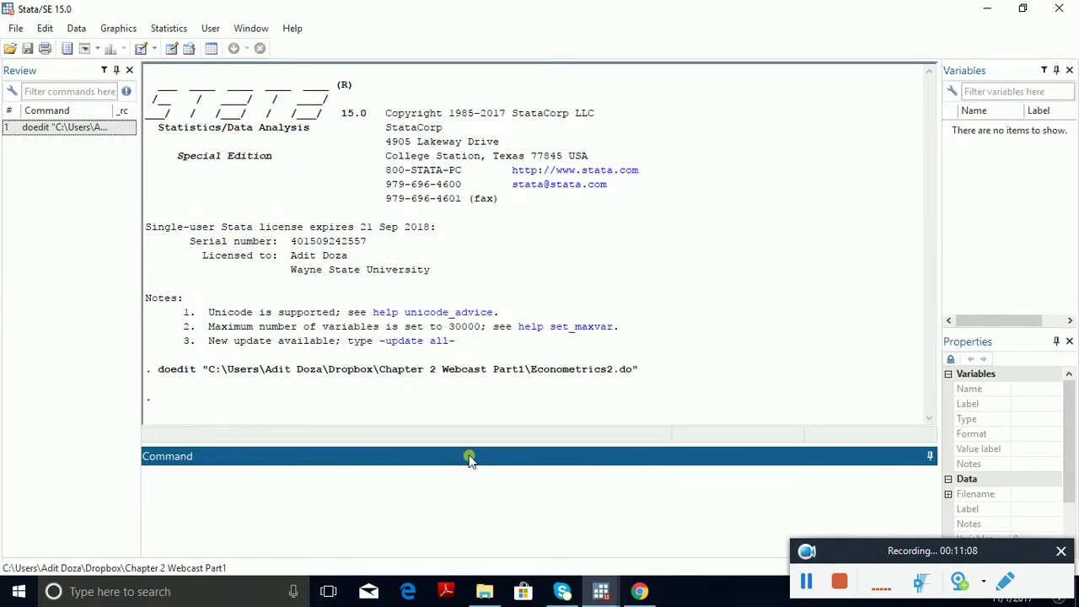
mouse_move(601, 591)
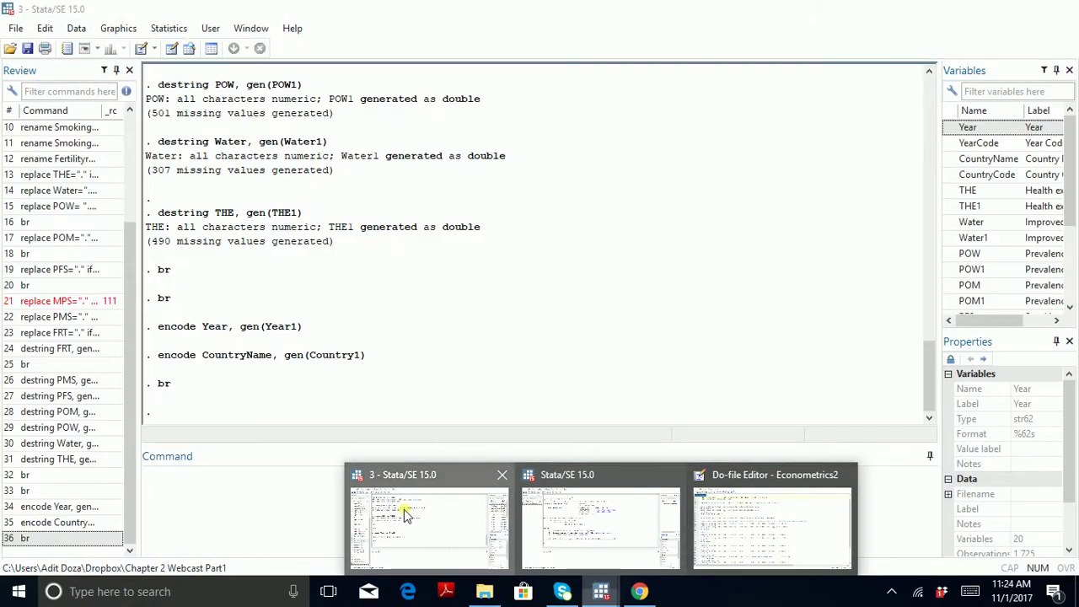
click(403, 509)
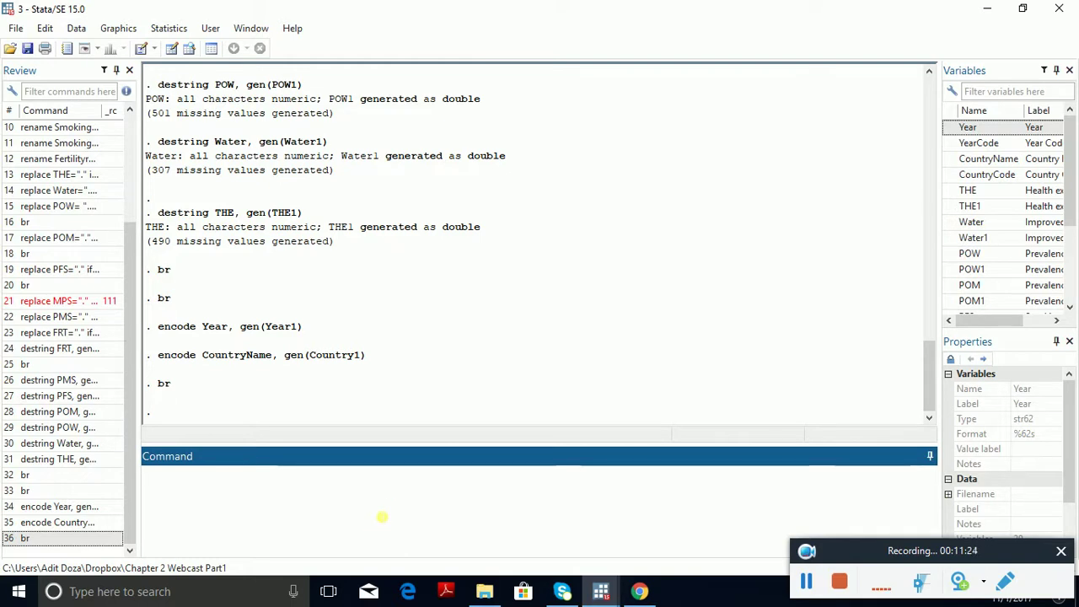
Step: Declare the dataset as panel data with xtset, using Country1 as the panel variable and Year1 as the time variable
text(xtset)
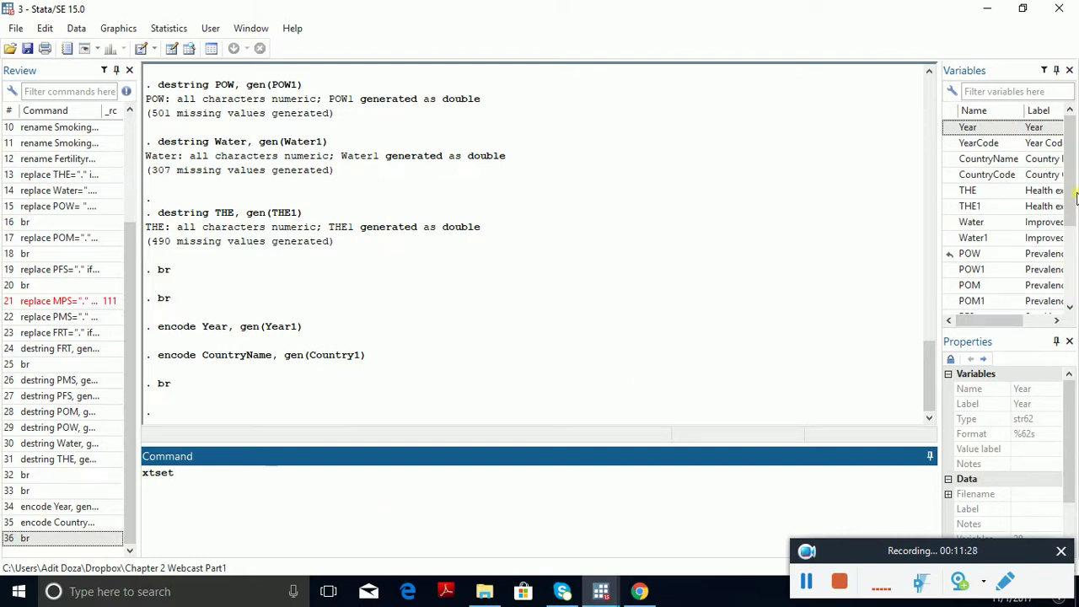
scroll(1067, 152, down, 3)
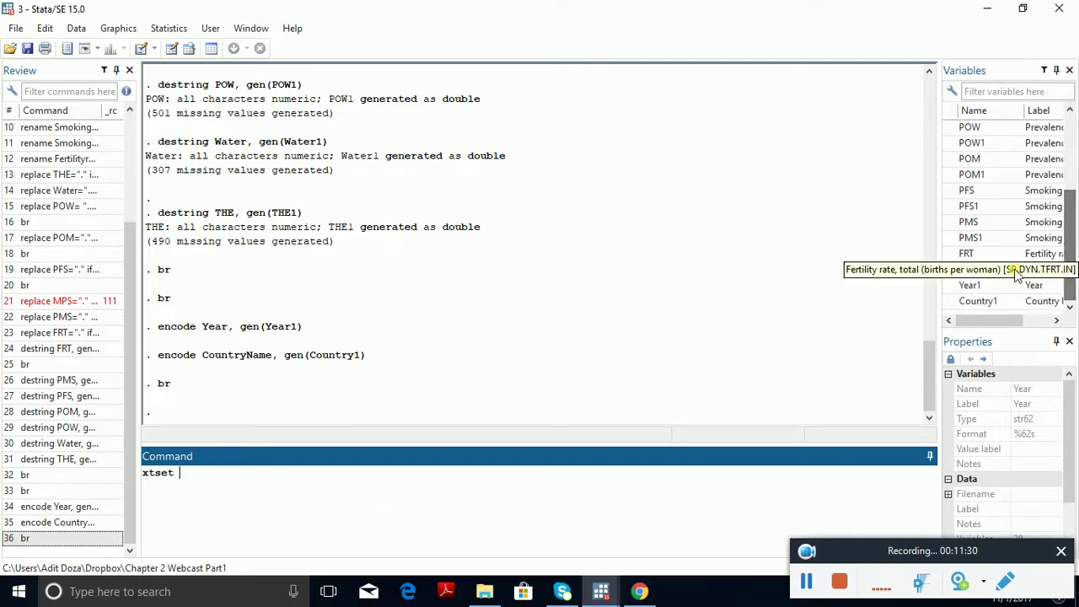
click(983, 301)
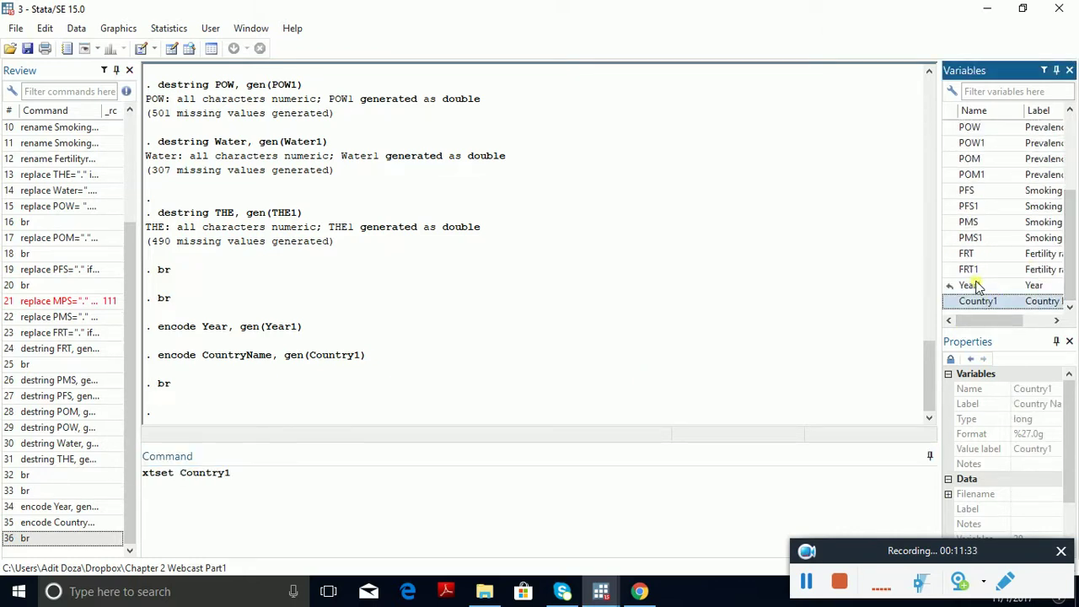
click(970, 285)
click(679, 497)
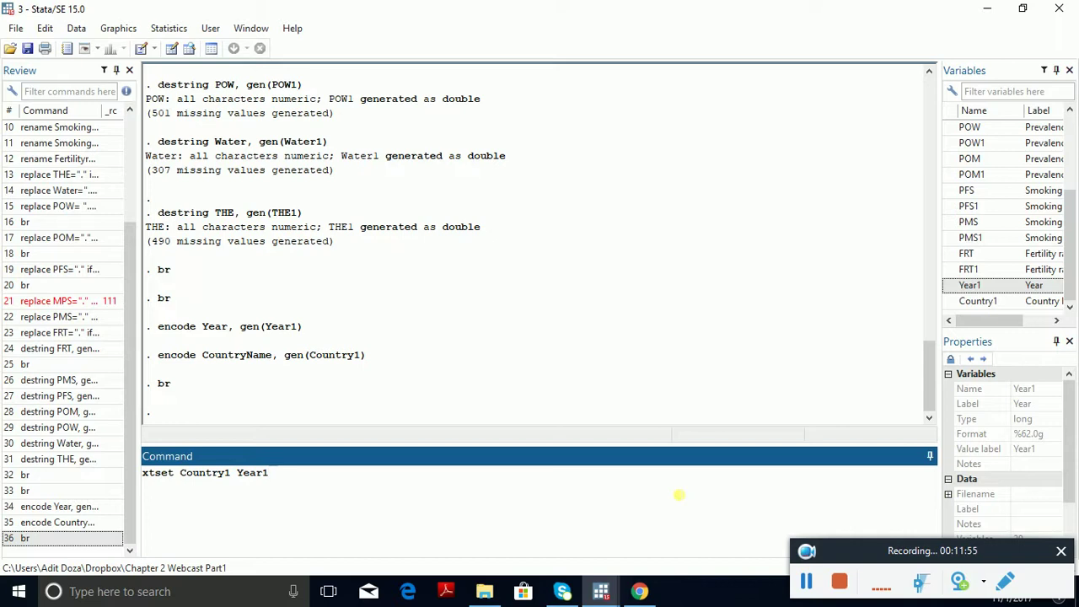
key(Return)
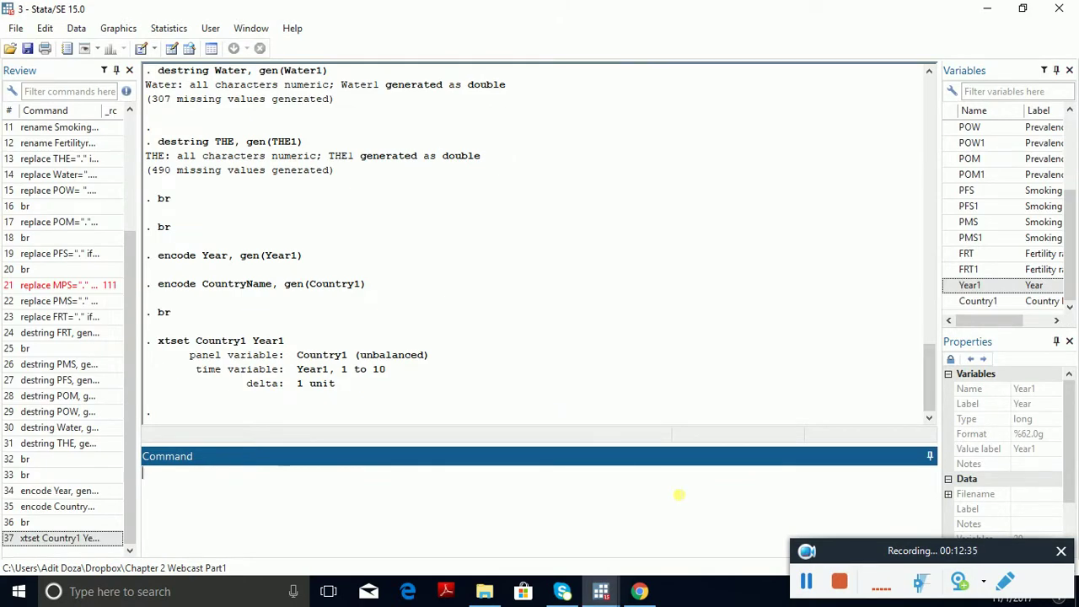
Step: Enter the comment line "* We need to run the regression as Fixed Effects first*" in the session
text(* We need to run  the re)
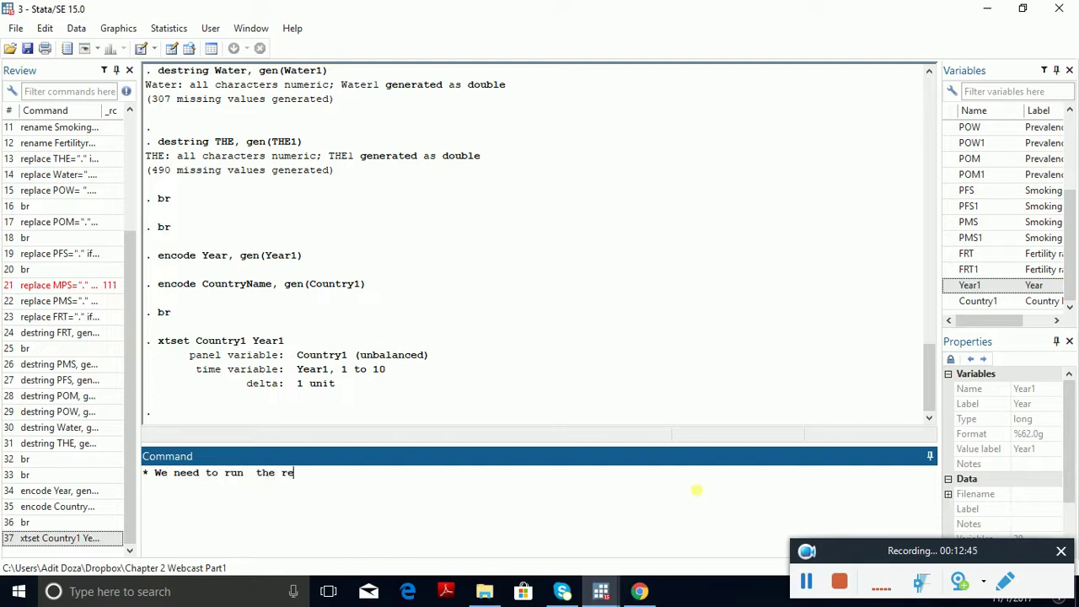
text(gression as Fixed Effec)
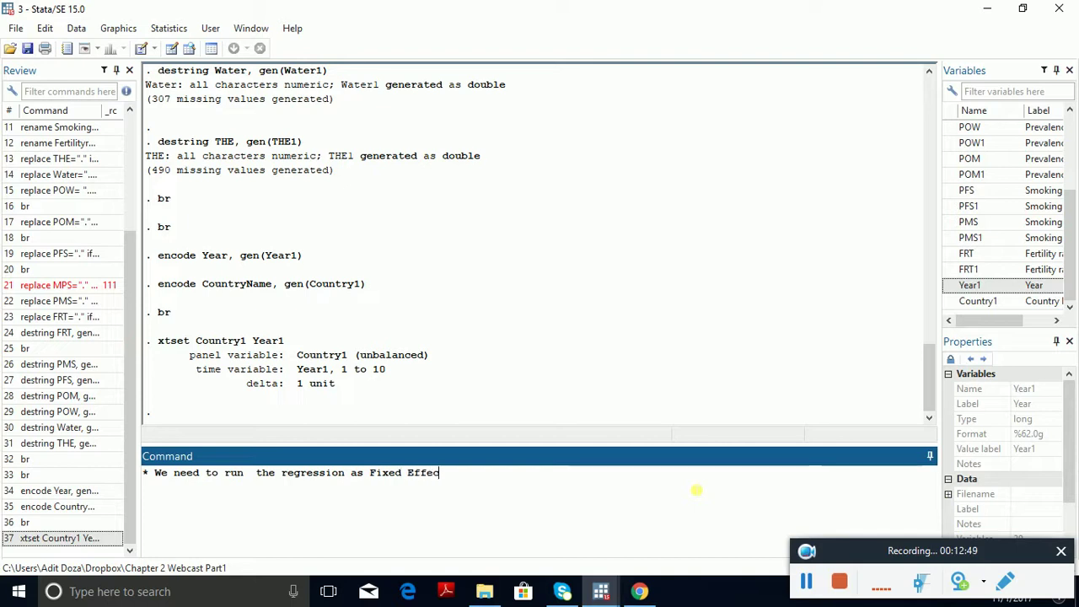
text(ts first*)
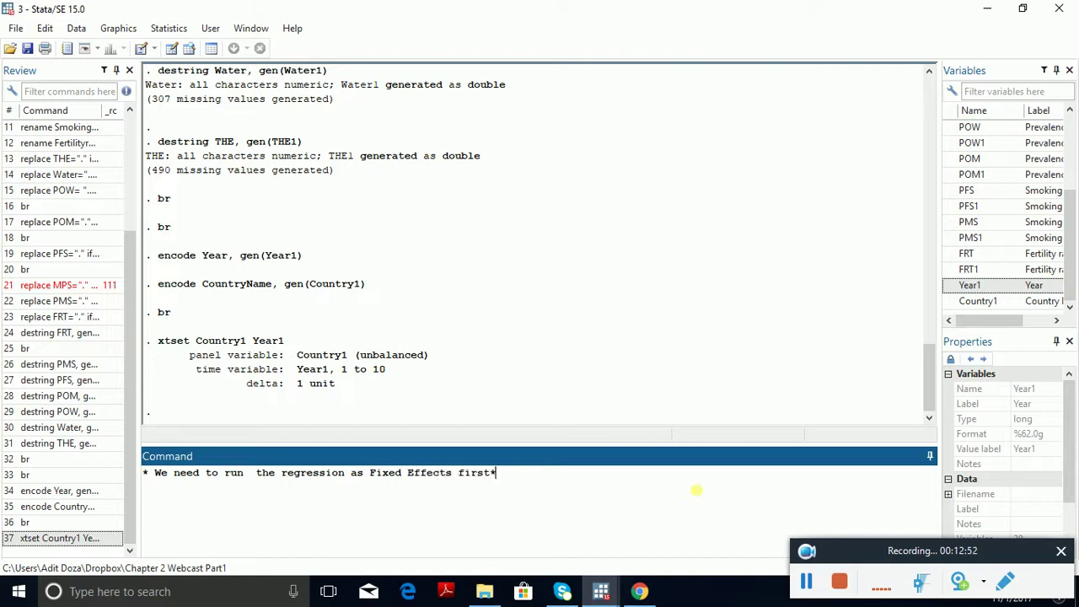
key(Return)
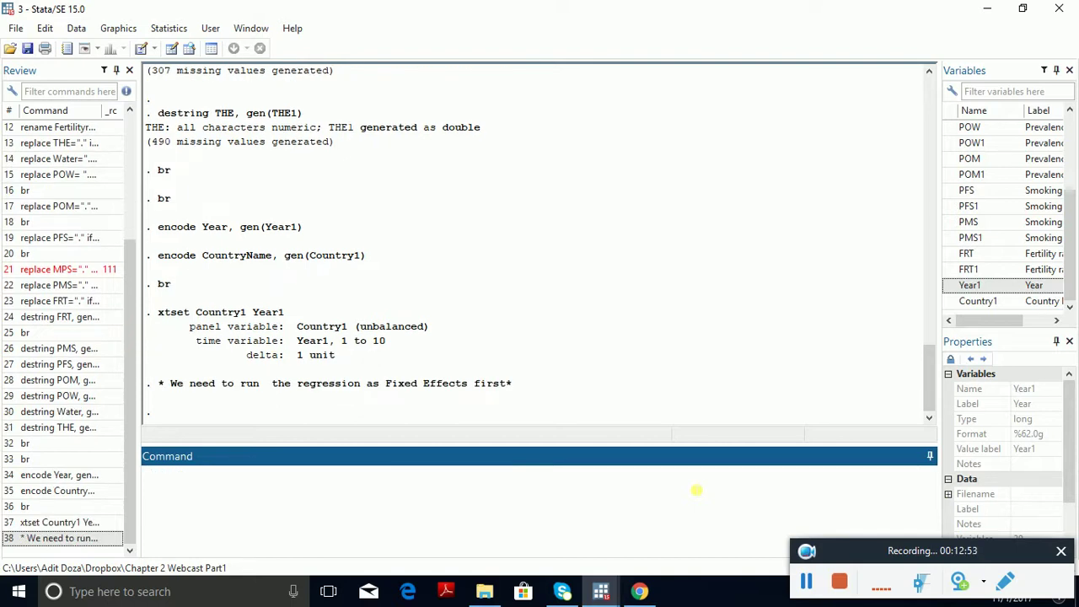
Step: Copy the xtreg command name from line 6 of the Econometrics2 do-file and start a new command with it in the dataset's session
key(alt+Tab)
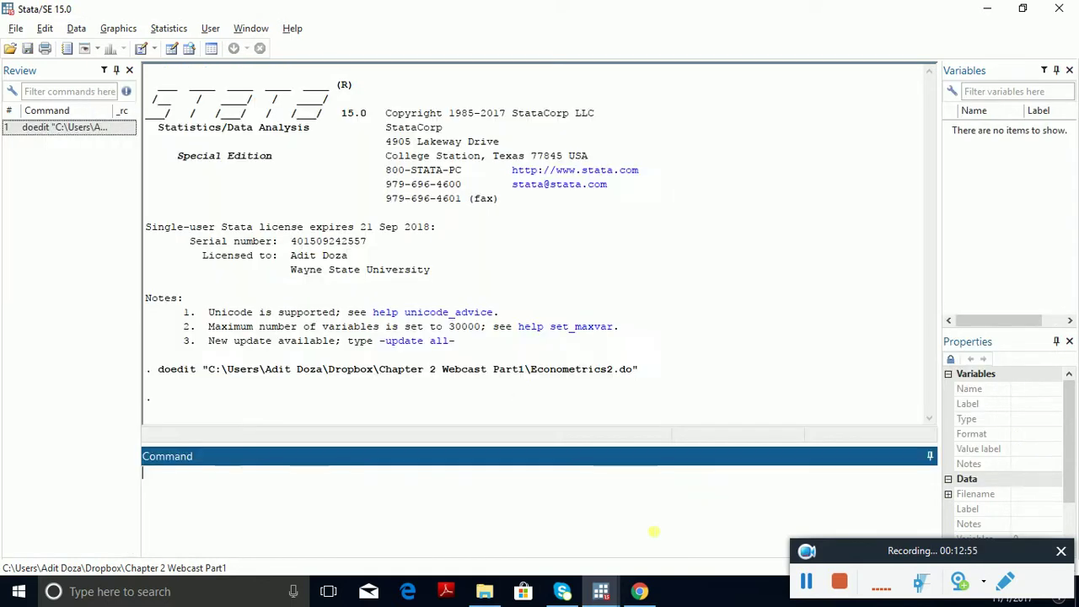
key(alt+Tab)
mouse_move(601, 592)
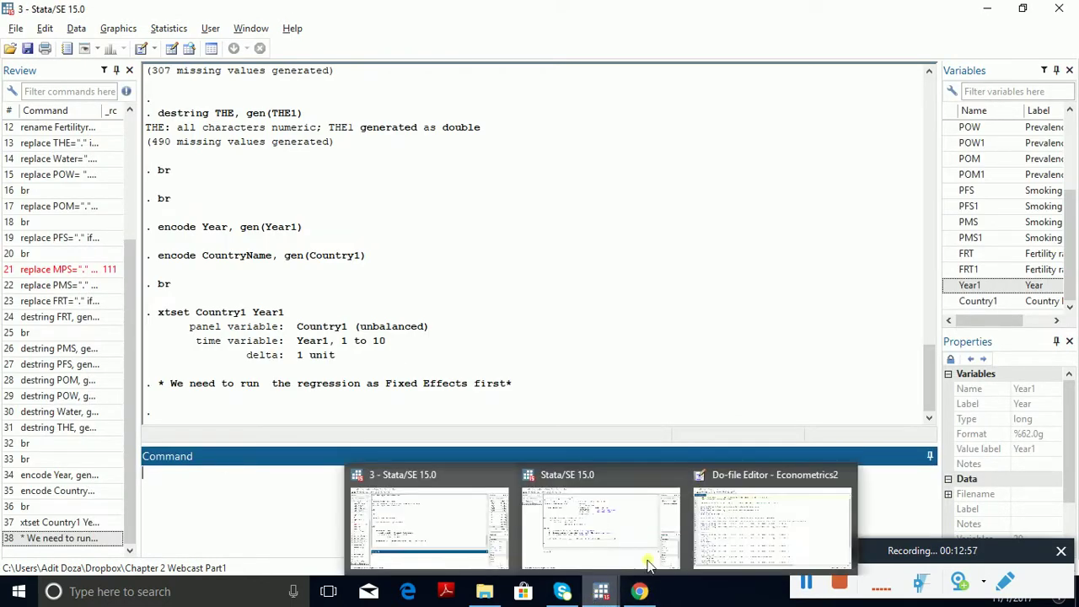
click(739, 542)
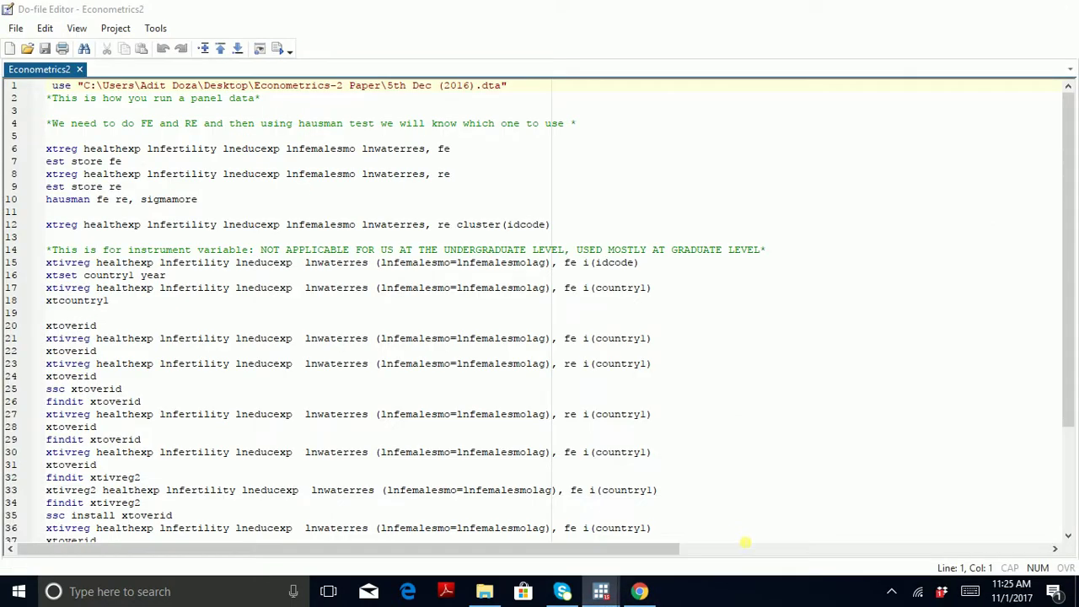
double_click(61, 149)
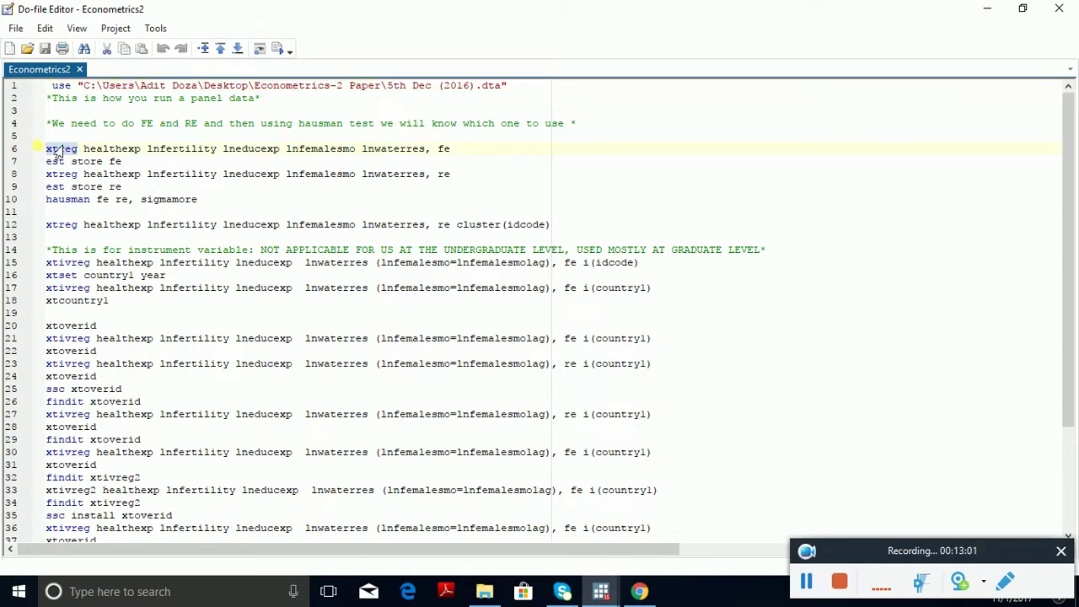
key(ctrl+c)
key(alt+Tab)
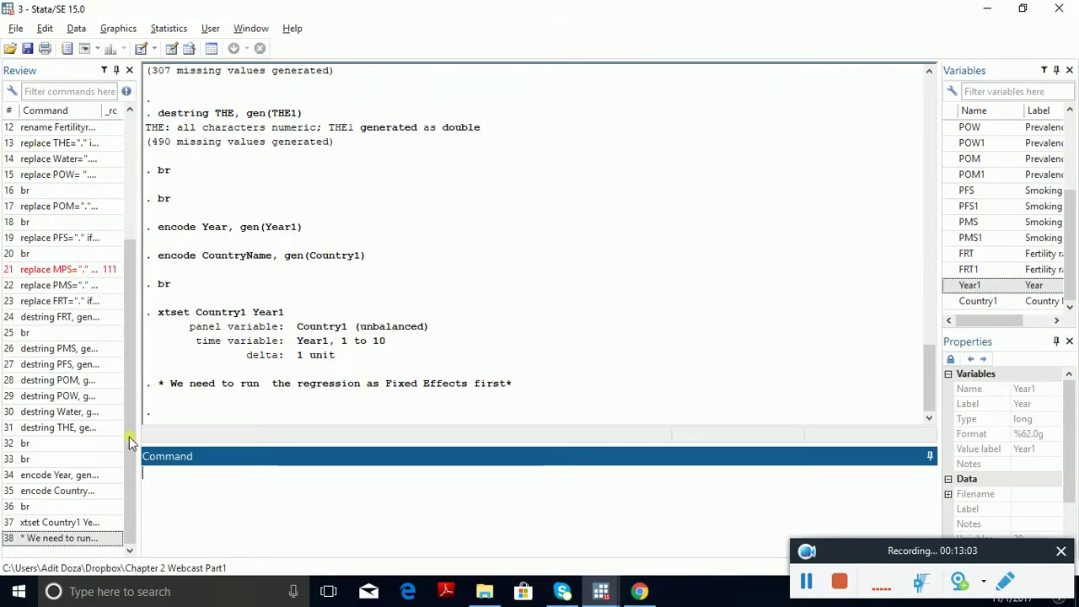
click(205, 458)
text(xtreg)
Step: Add THE1 as the dependent variable of the xtreg command
scroll(1073, 202, up, 3)
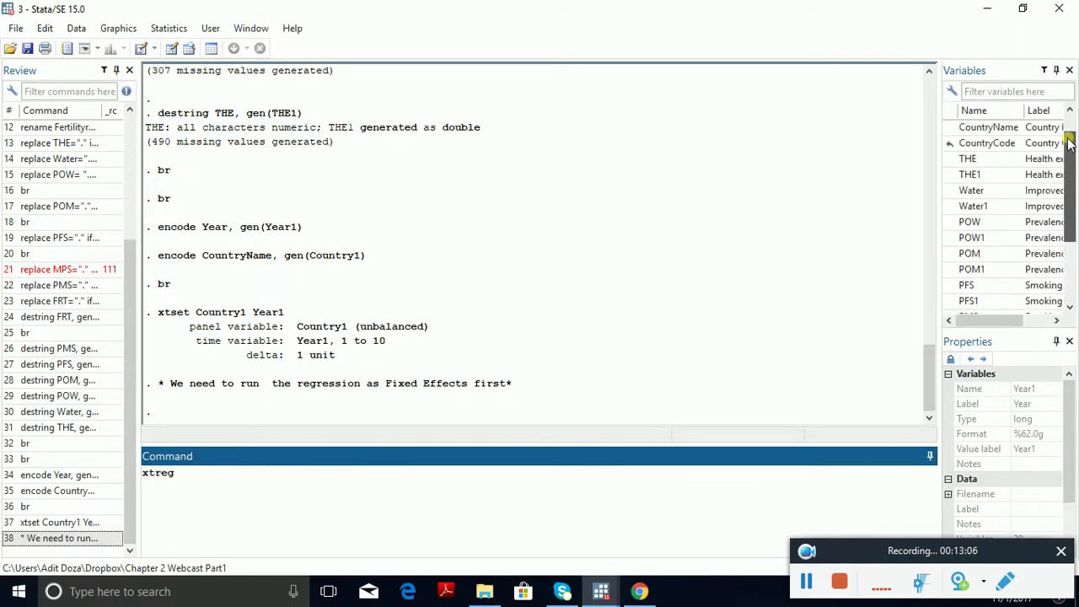
double_click(990, 174)
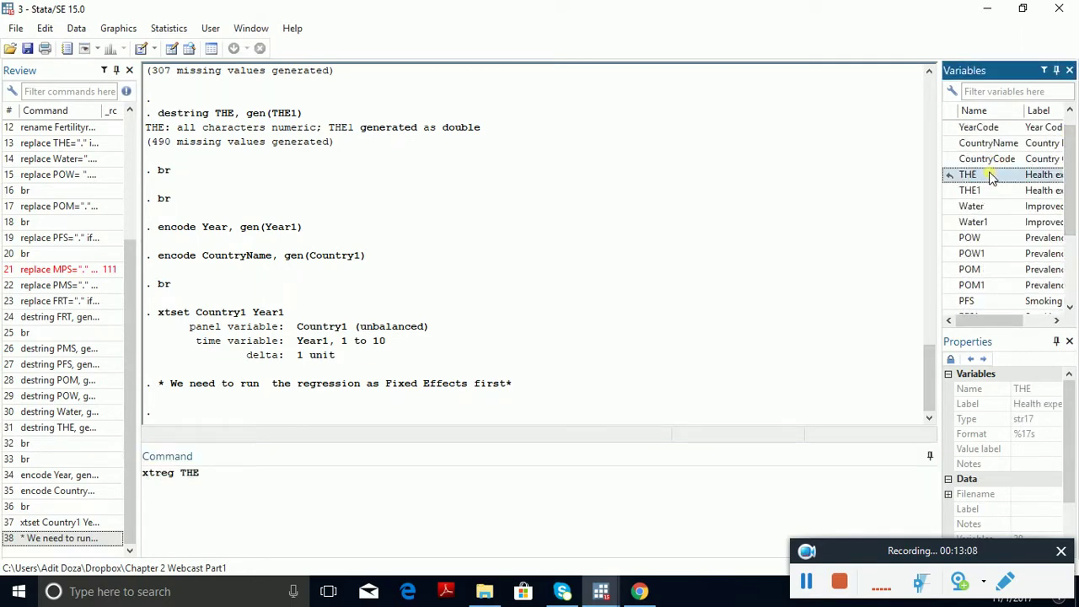
click(723, 524)
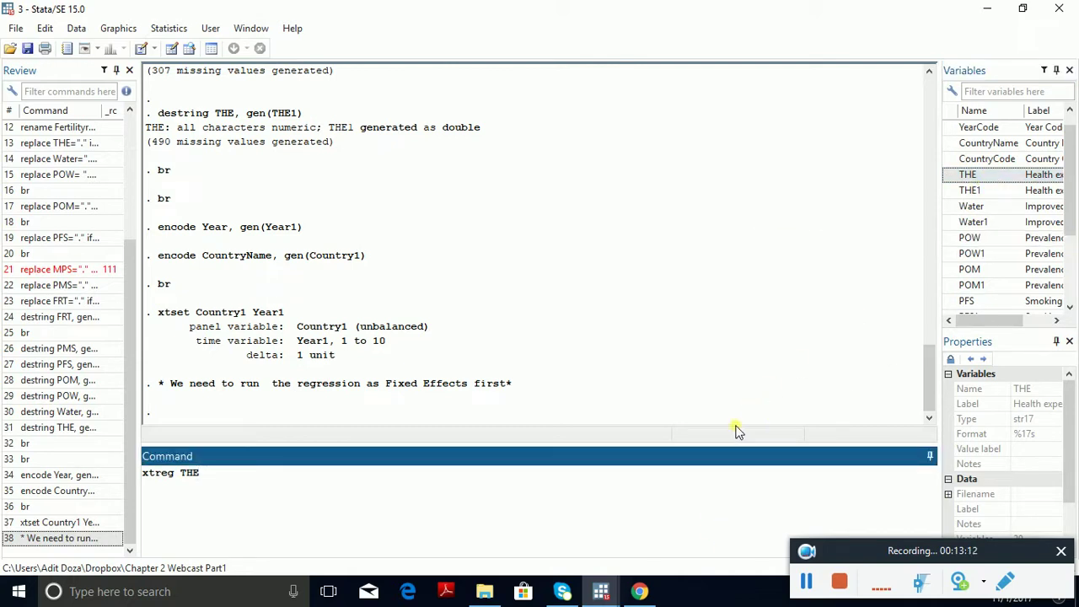
text(1)
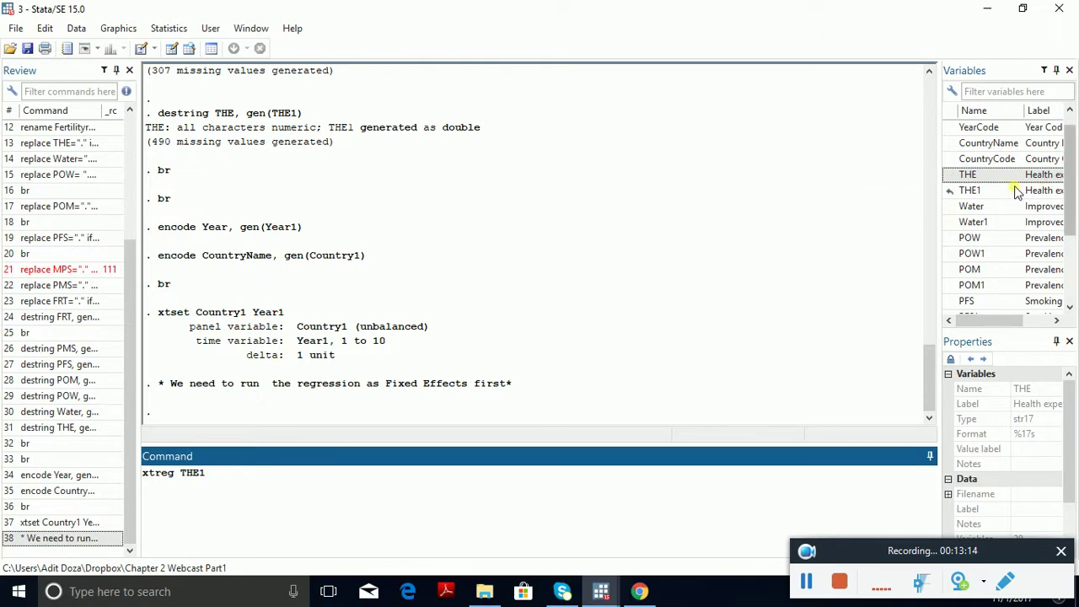
Step: Add Water1, POW1, POM1, PFS1, PMS1 and FRT1 as the independent variables of the xtreg command
double_click(976, 222)
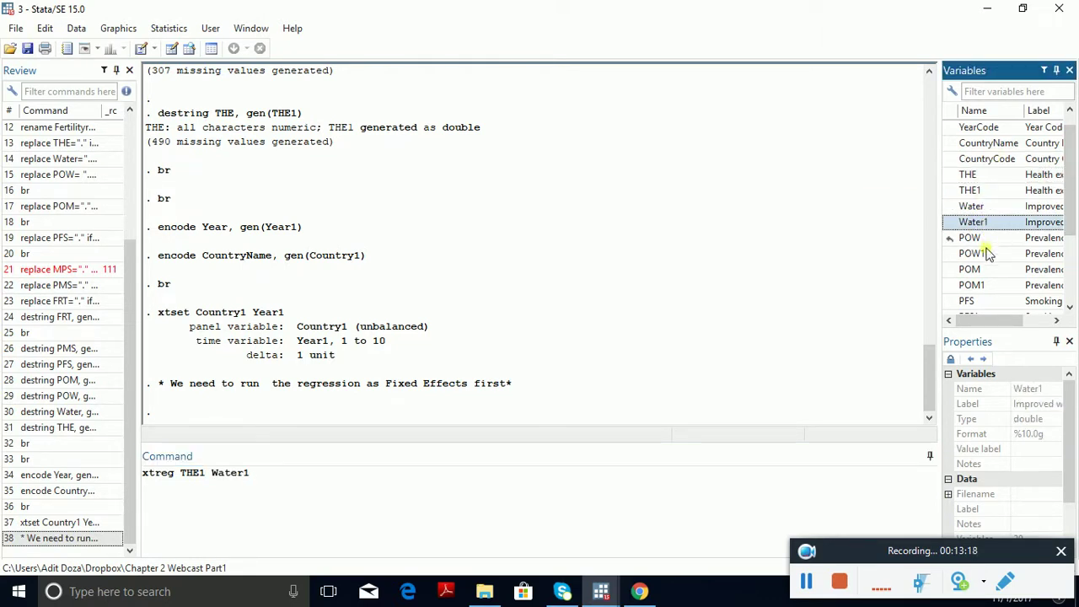
double_click(971, 254)
double_click(985, 286)
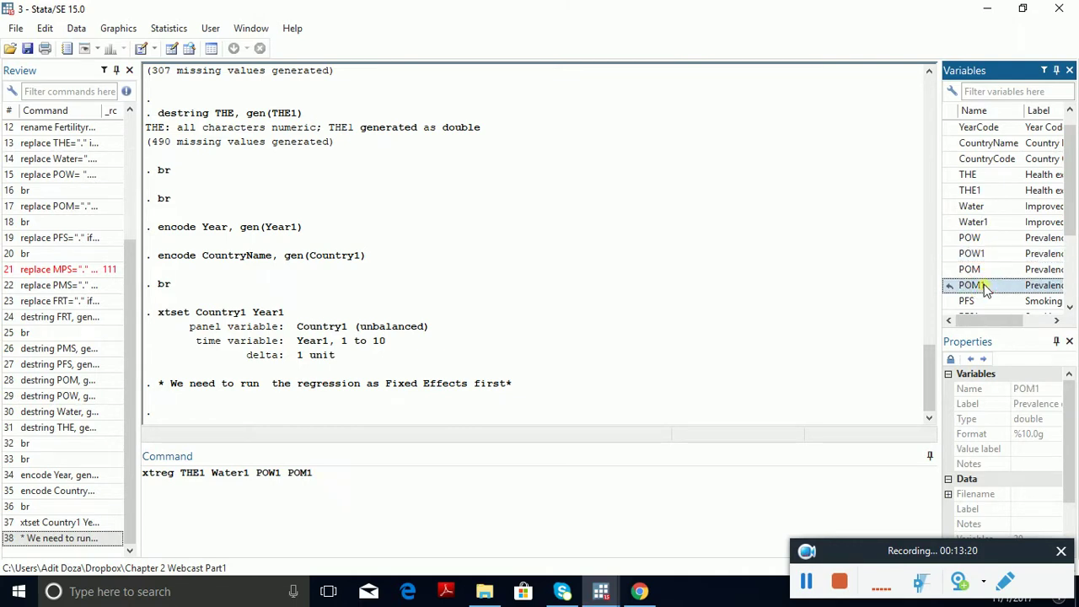
scroll(986, 286, down, 1)
click(987, 269)
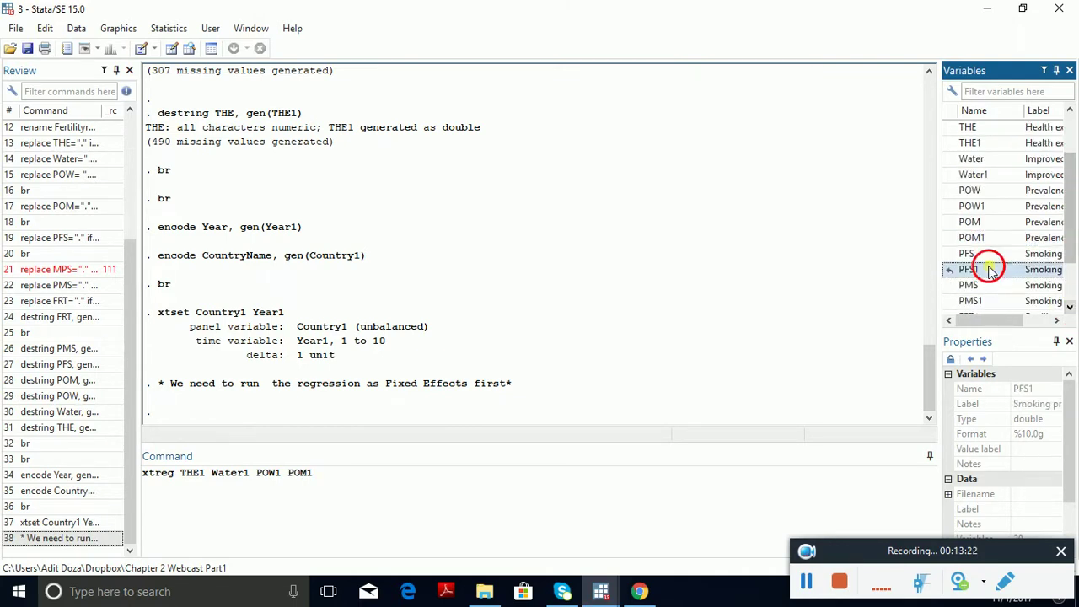
double_click(987, 269)
double_click(987, 301)
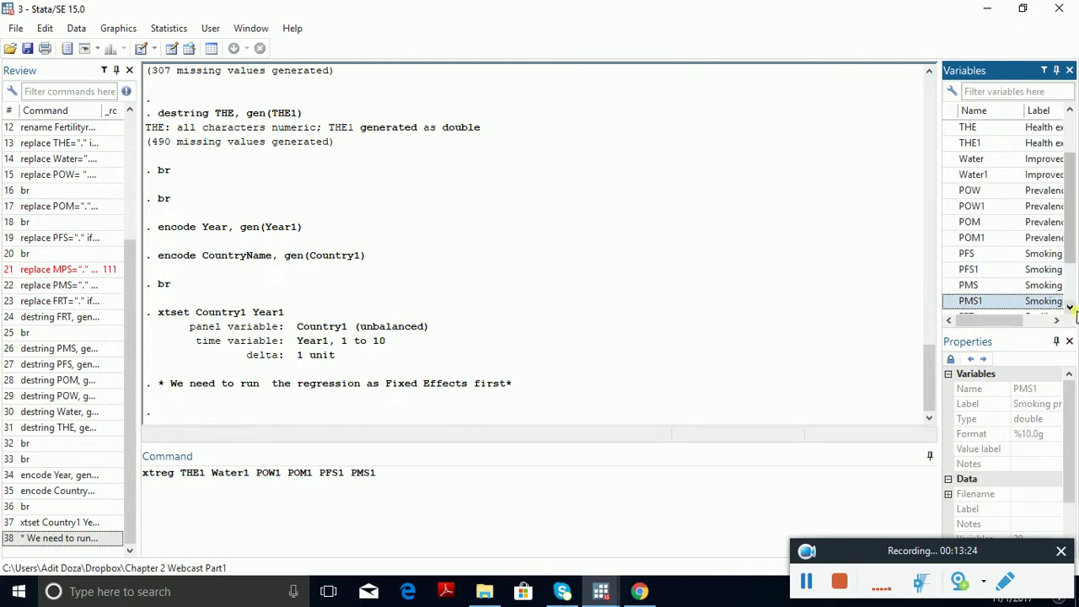
scroll(1075, 314, down, 2)
double_click(982, 270)
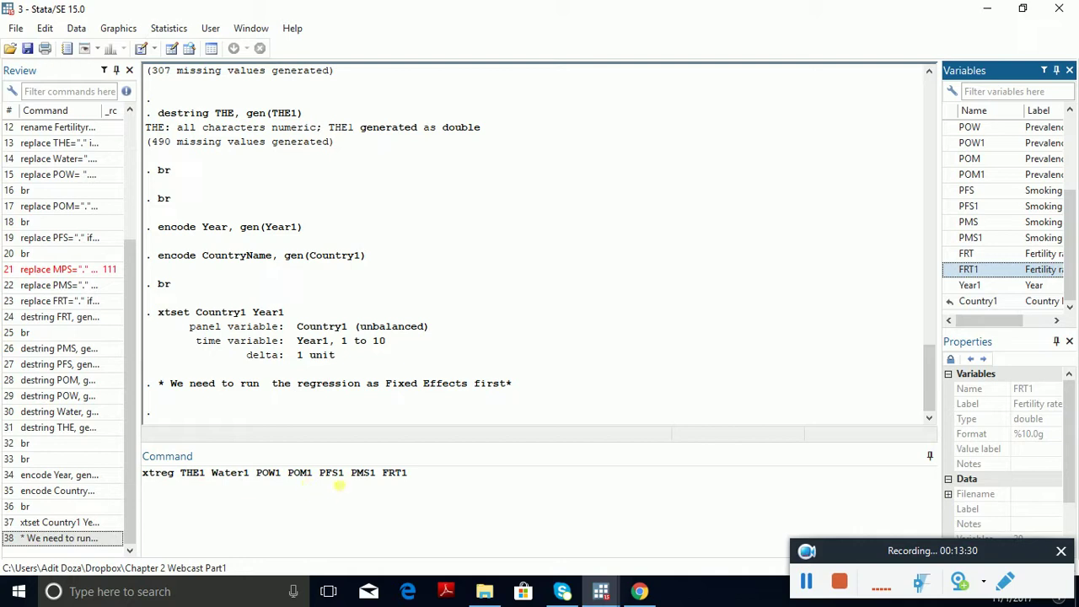
Step: Complete the xtreg command with the fe option and run the fixed-effects regression
click(445, 480)
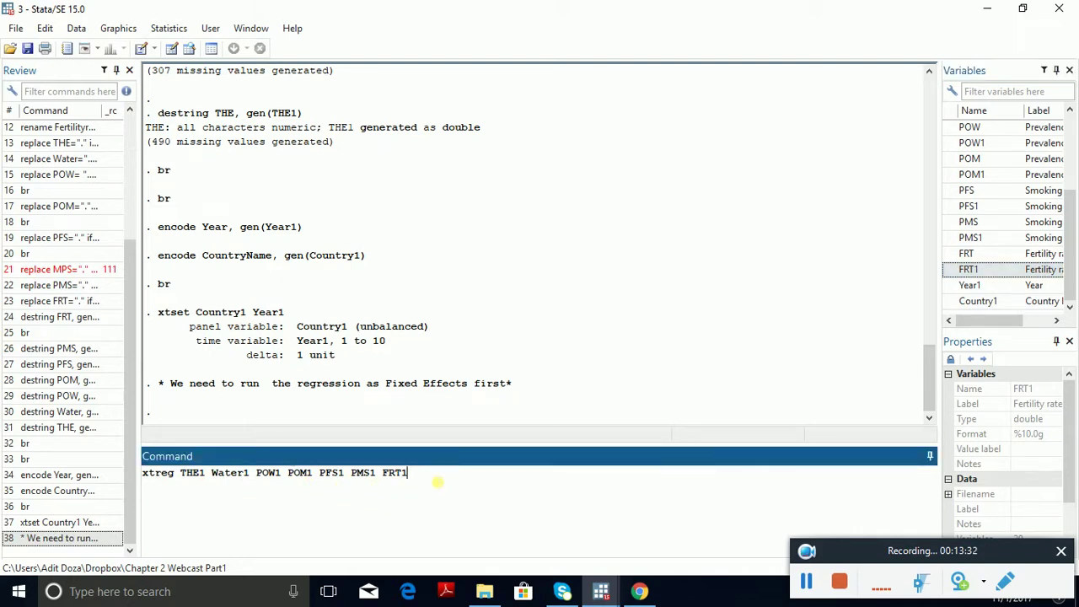
text(, fe)
key(Return)
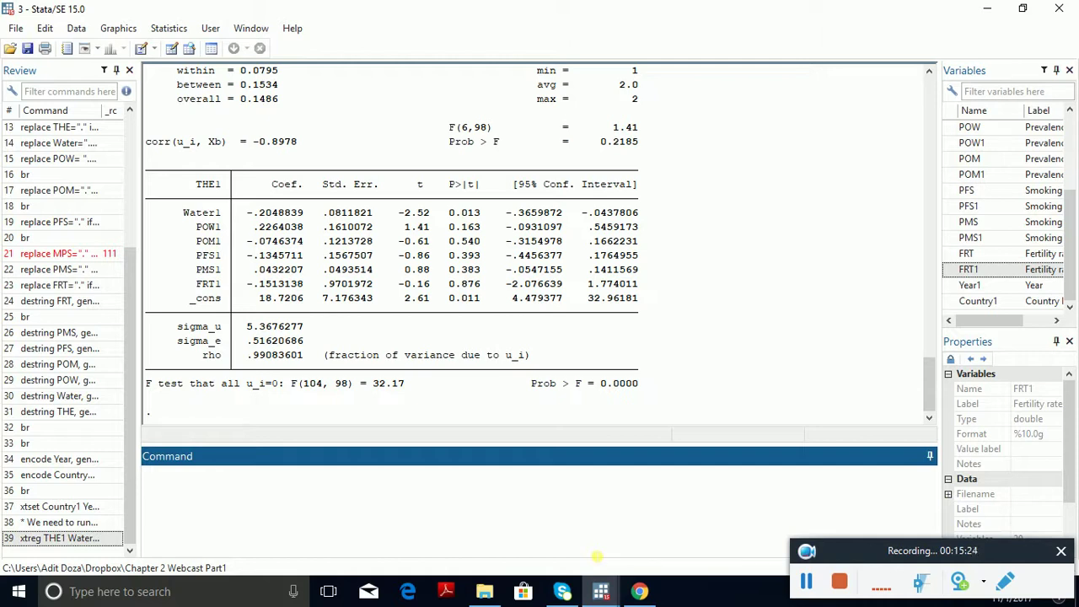
Step: Store the fixed-effects regression estimates under the name fe
click(931, 75)
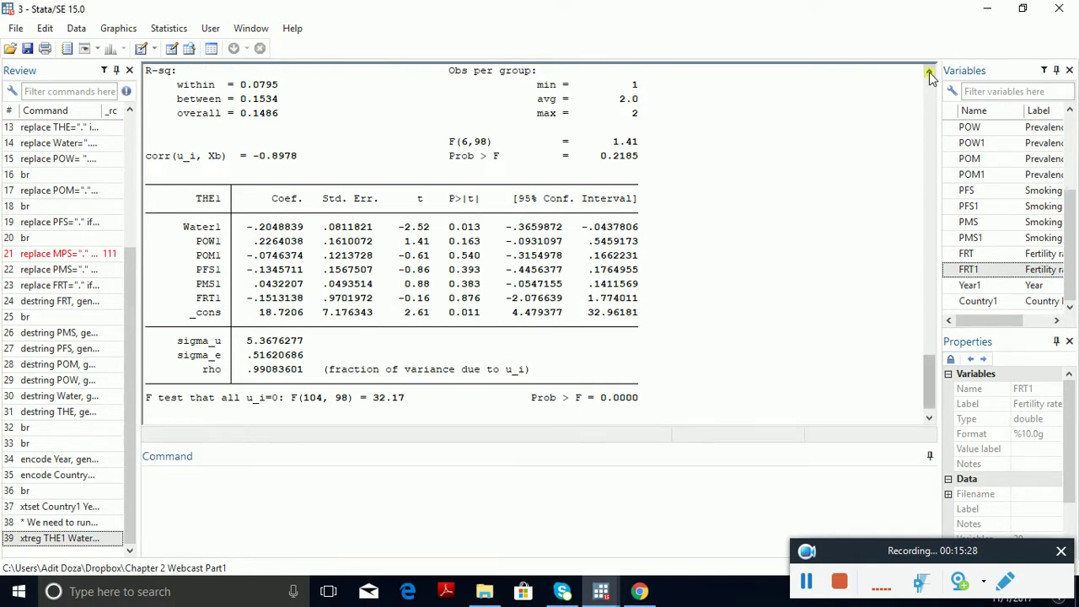
click(931, 74)
click(931, 74)
click(931, 74)
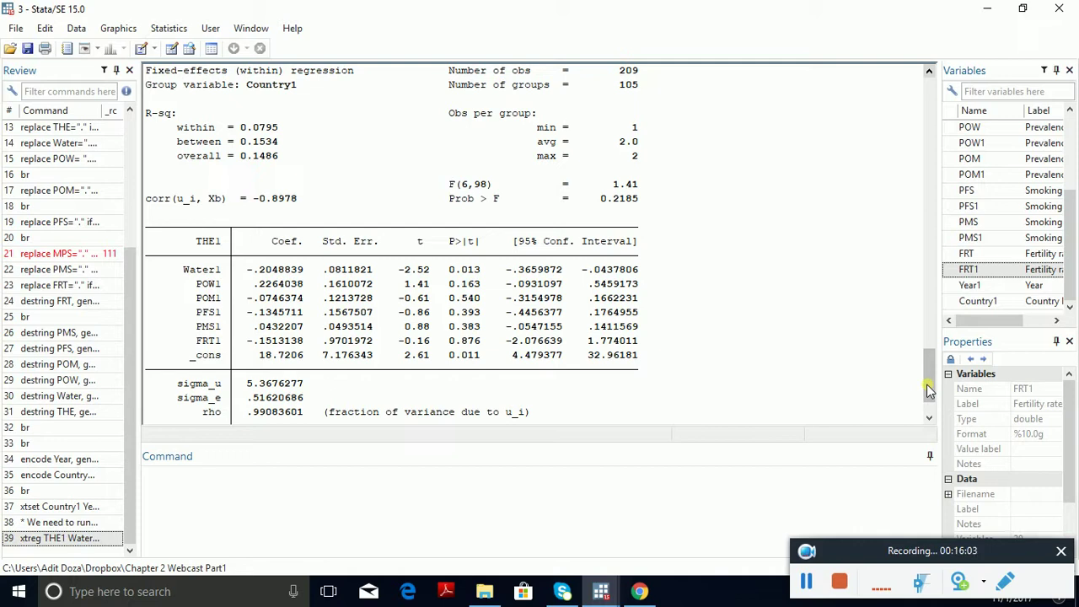
click(735, 526)
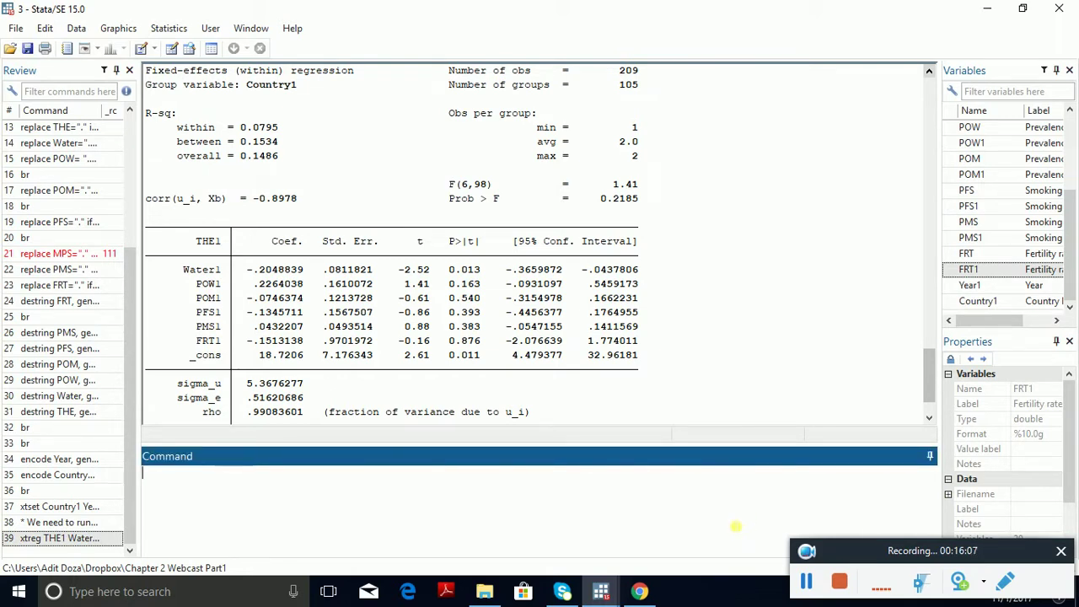
text(est store fe)
key(Return)
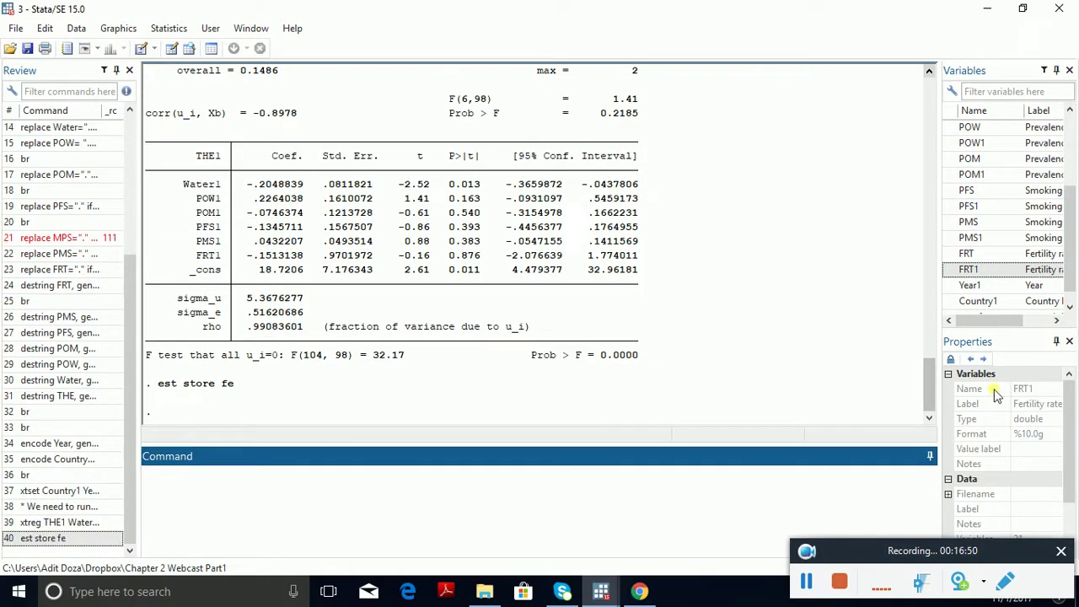
scroll(1028, 299, down, 1)
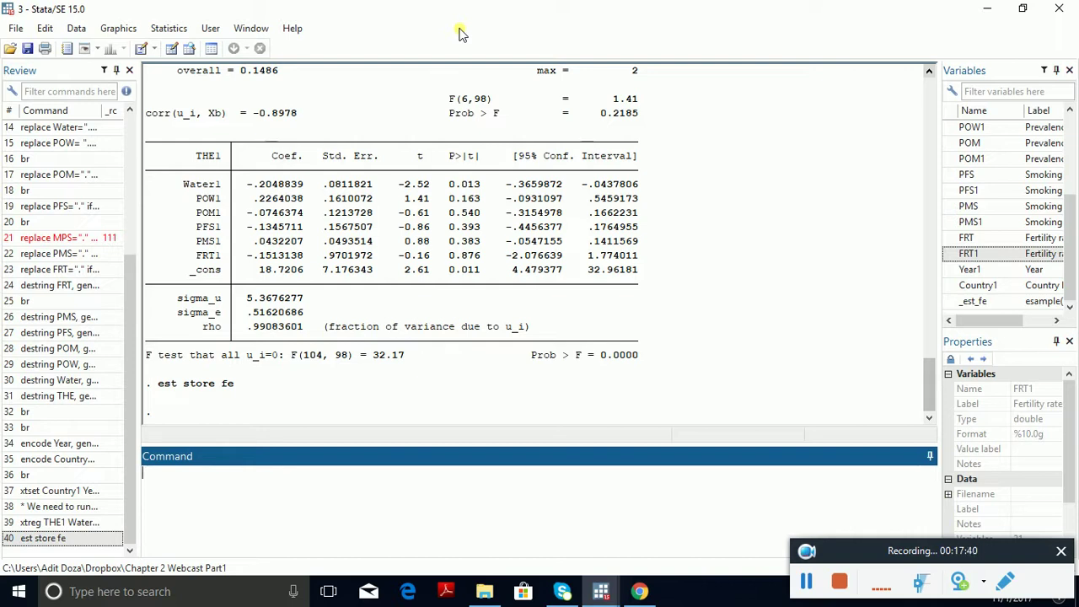
Step: Rerun the same xtreg regression with the re option instead of fe and store its estimates as re
key(Page_Up)
key(Page_Up)
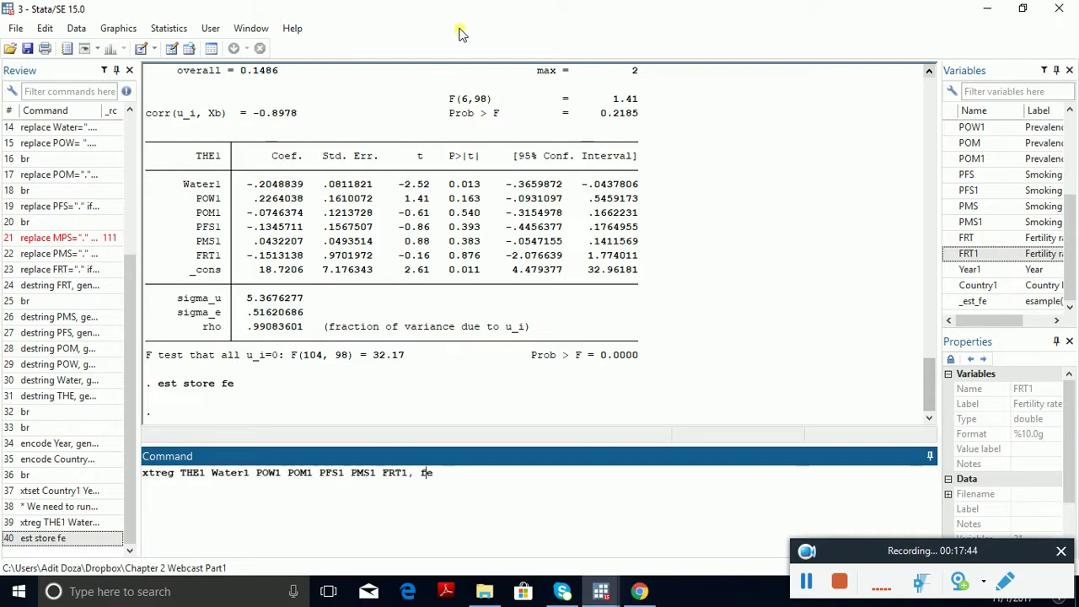
key(BackSpace)
text(r)
key(Return)
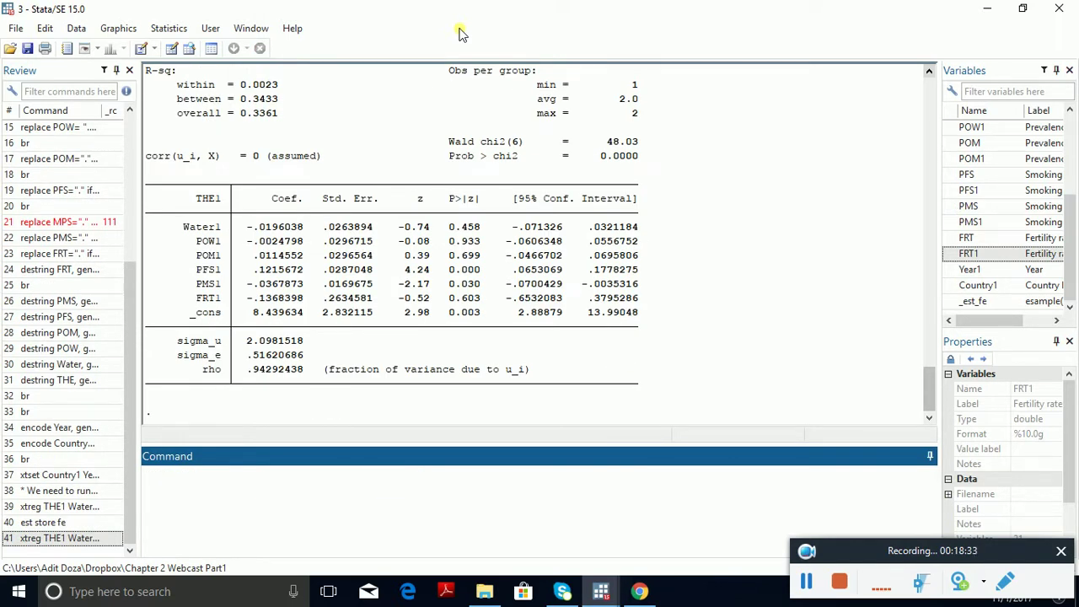
text(est store re)
key(Return)
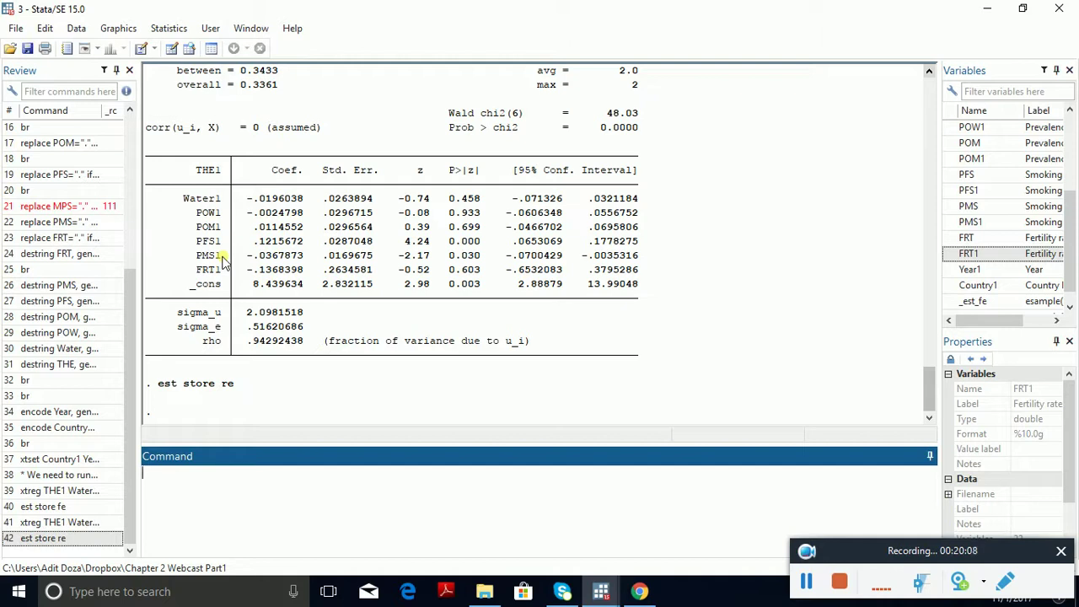
Step: Enter the command "hausman fe re, sigmamore", checking its syntax against line 10 of the Econometrics2 do-file
click(224, 263)
click(263, 509)
text(hausman)
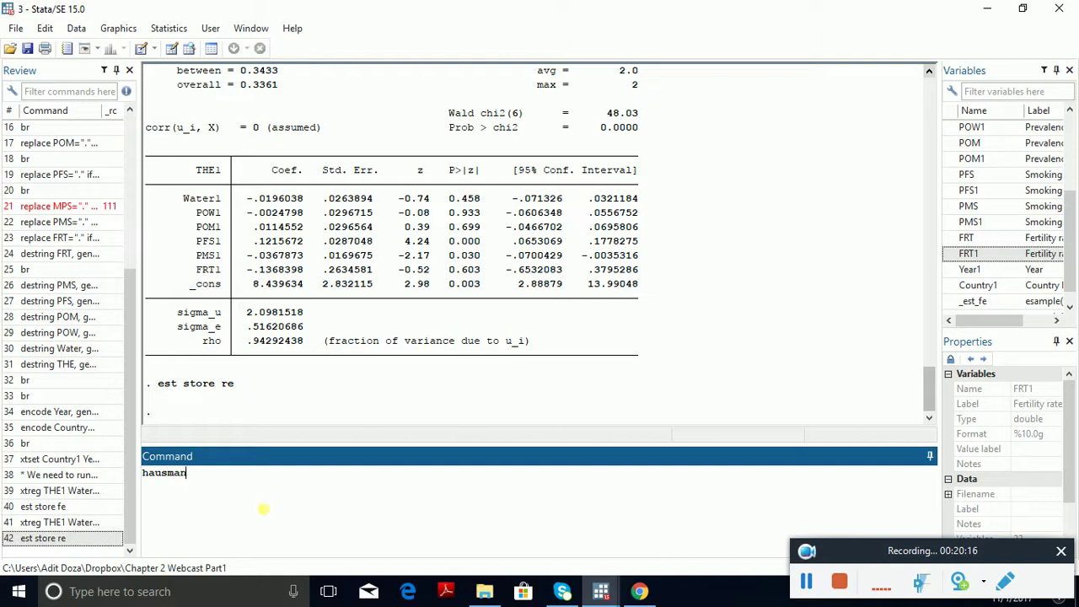
mouse_move(594, 595)
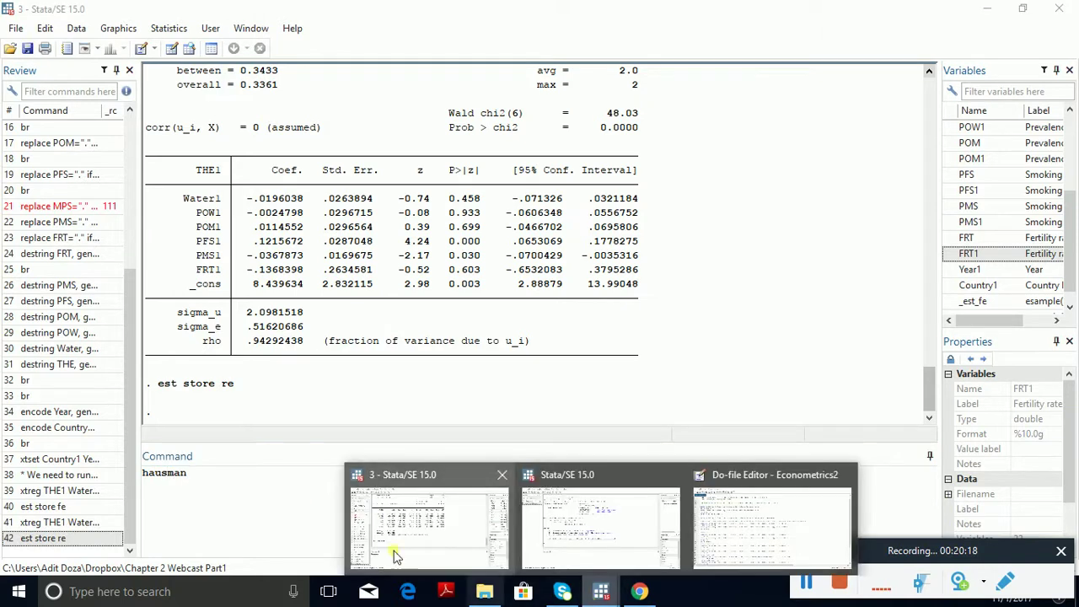
click(781, 524)
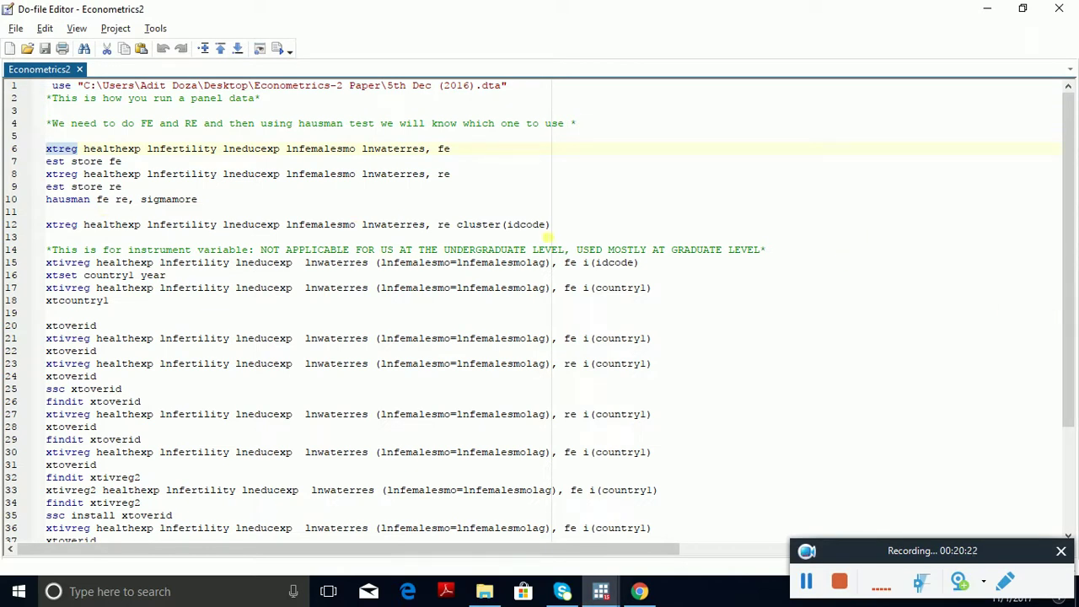
key(alt+Tab)
text(fe r)
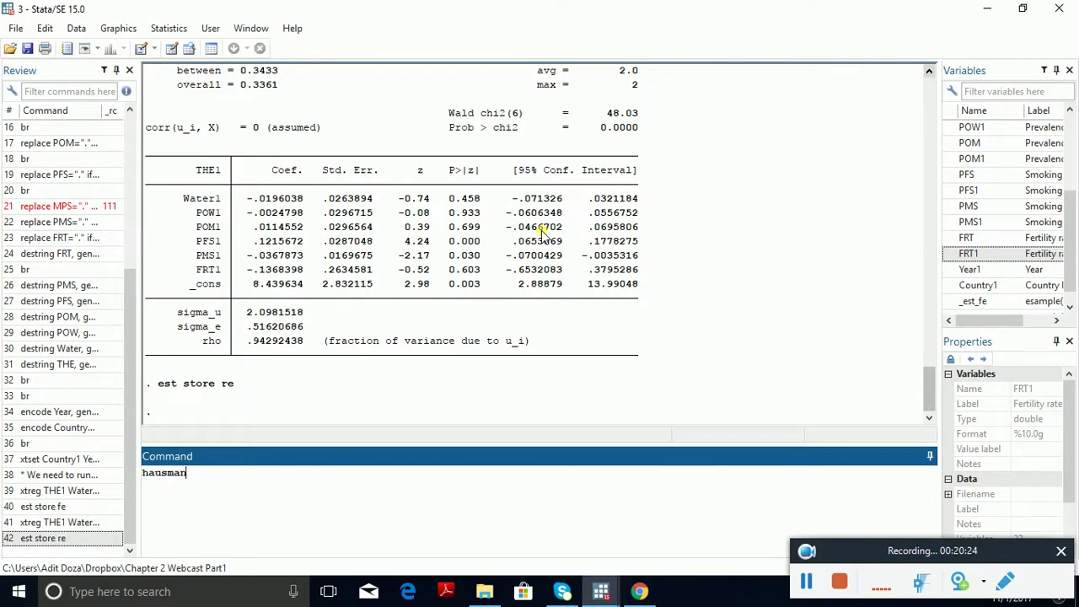
text(e, sigmamore)
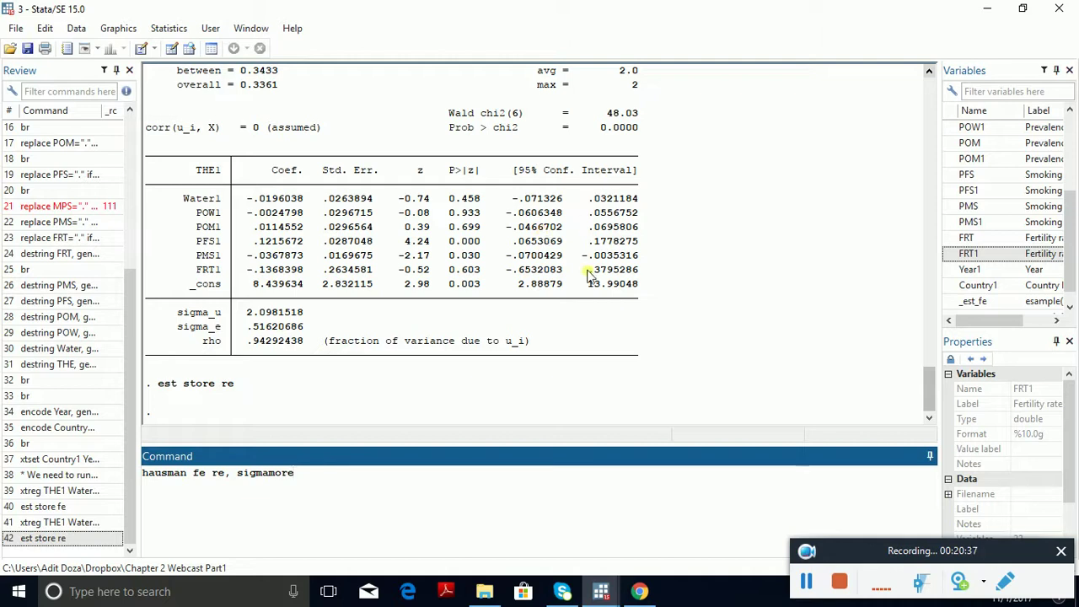
Step: Copy the whole hausman command from line 10 of the Econometrics2 do-file
mouse_move(601, 590)
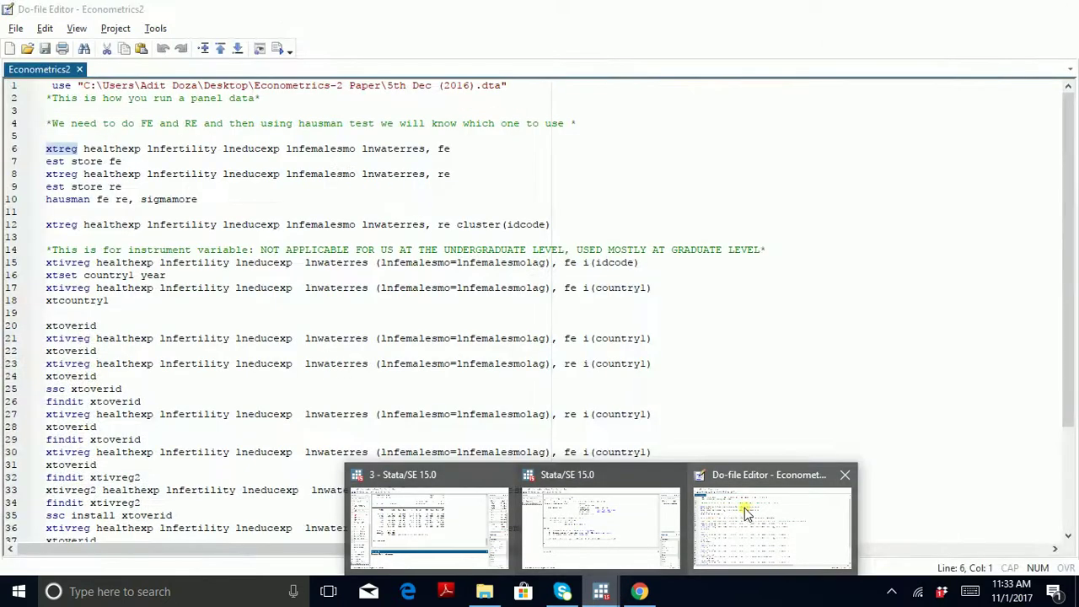
click(748, 527)
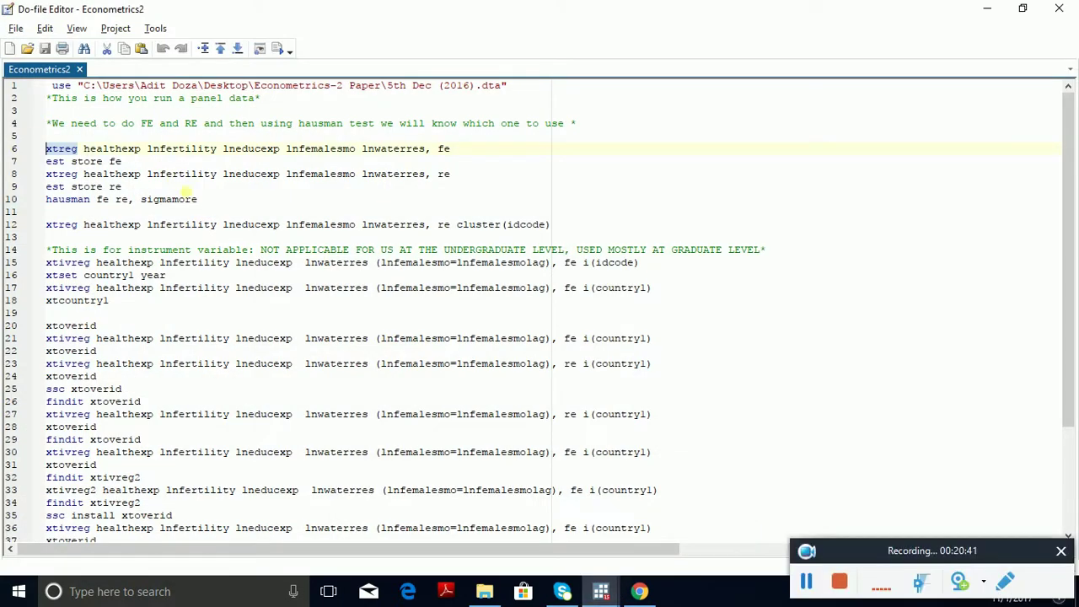
click(47, 198)
drag(49, 199, 202, 199)
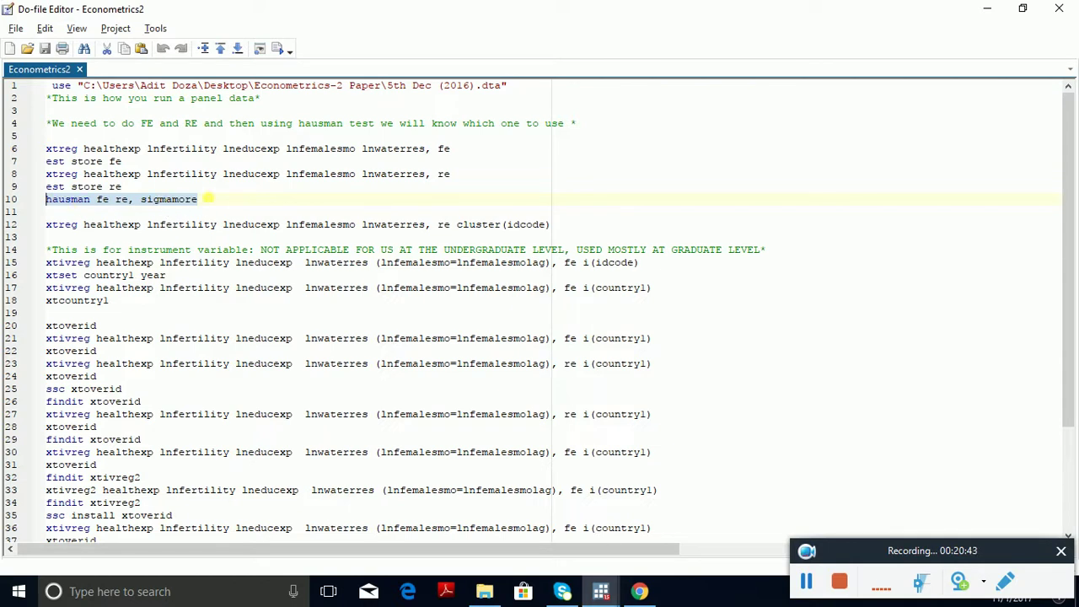
right_click(189, 199)
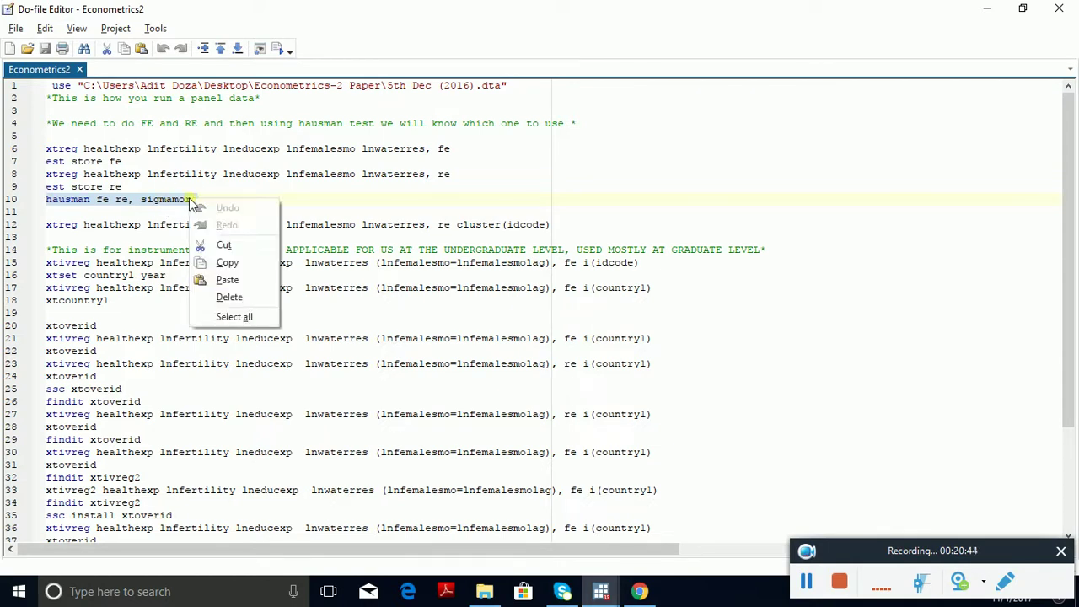
click(241, 262)
Step: Open Paint and paste the copied hausman command into a text box of about 1111 × 303 px on the blank canvas
click(159, 593)
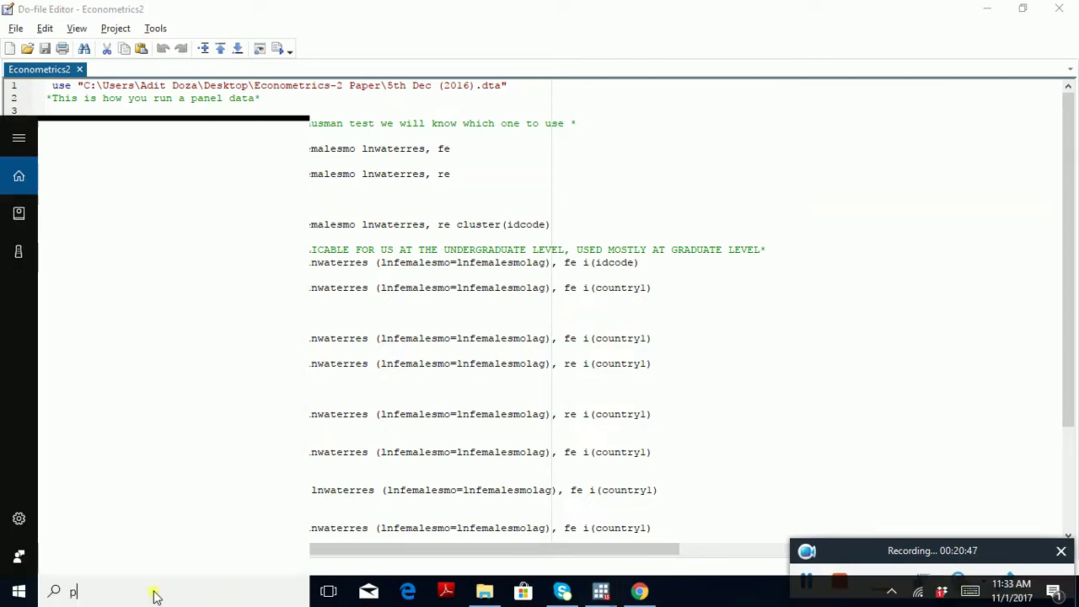
text(paint)
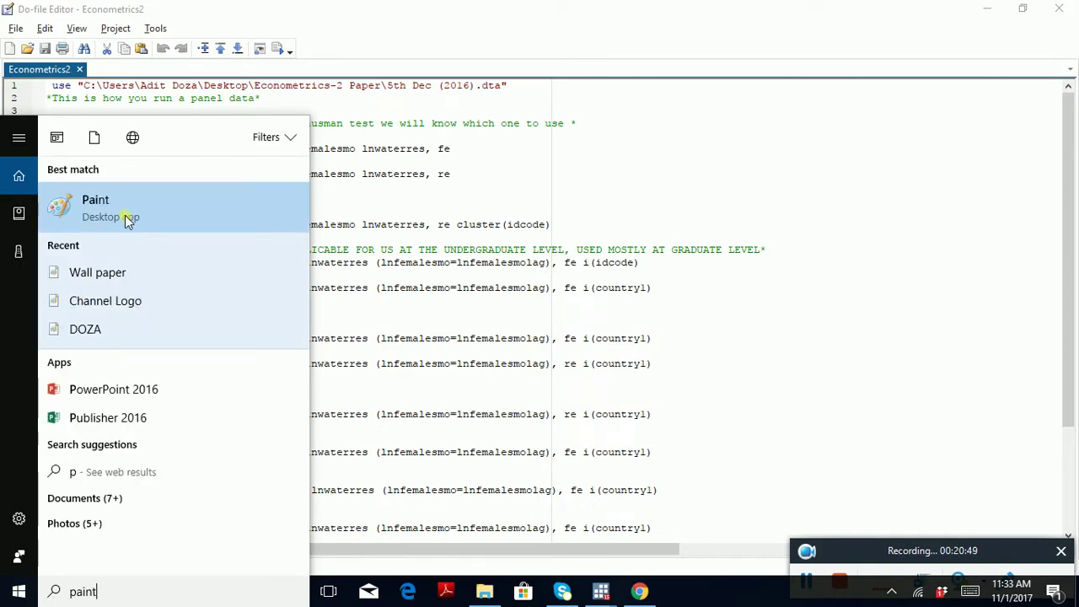
click(128, 210)
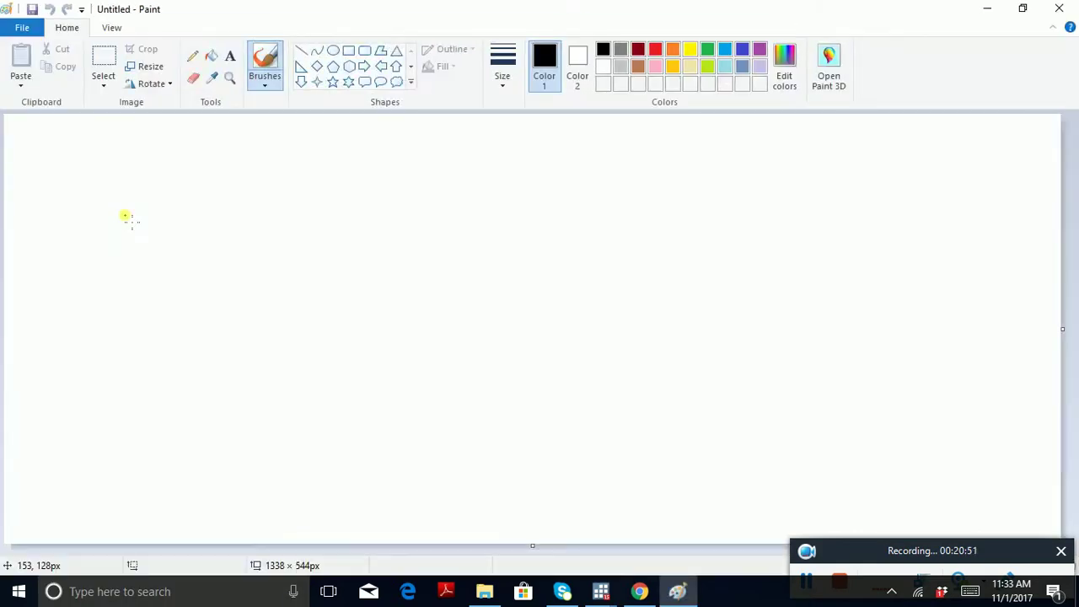
click(228, 58)
drag(94, 156, 976, 401)
key(ctrl+v)
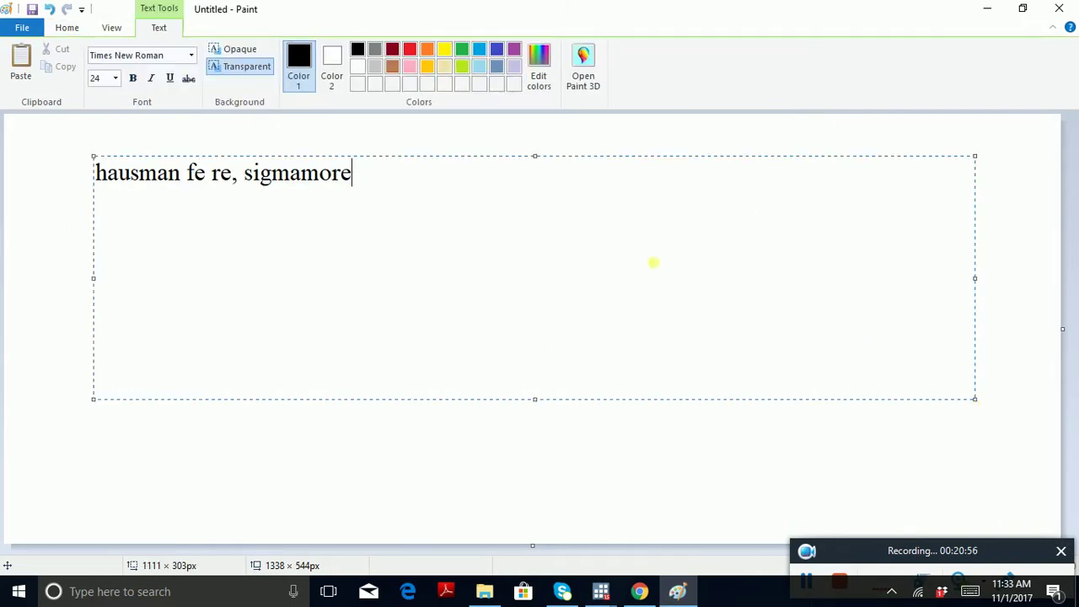
key(ctrl+z)
key(ctrl+v)
Step: Set the font size of the pasted hausman command text to 48
key(ctrl+a)
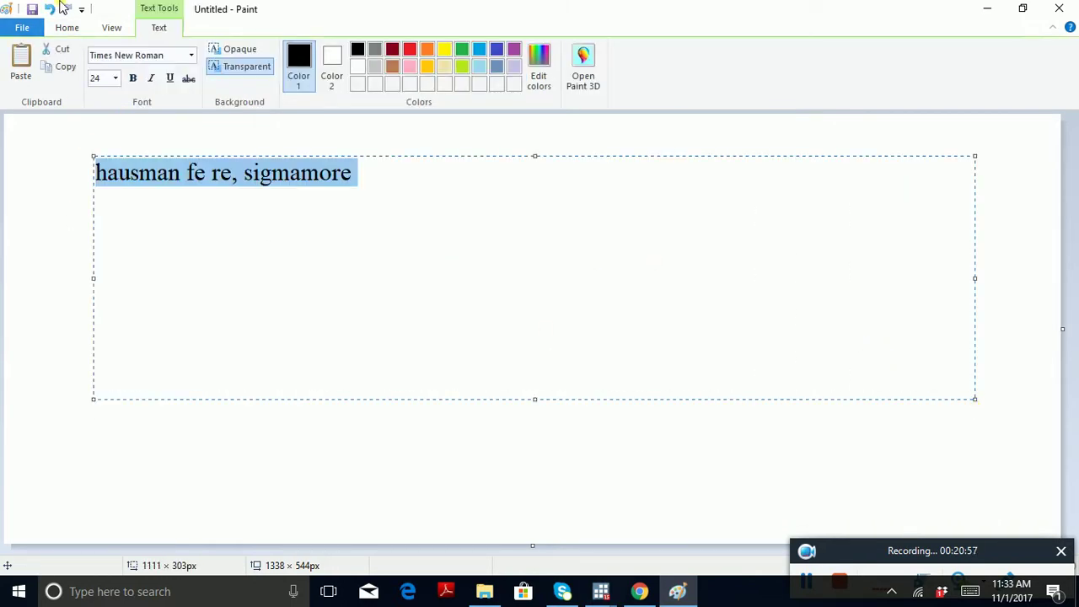
click(102, 82)
click(260, 229)
click(115, 77)
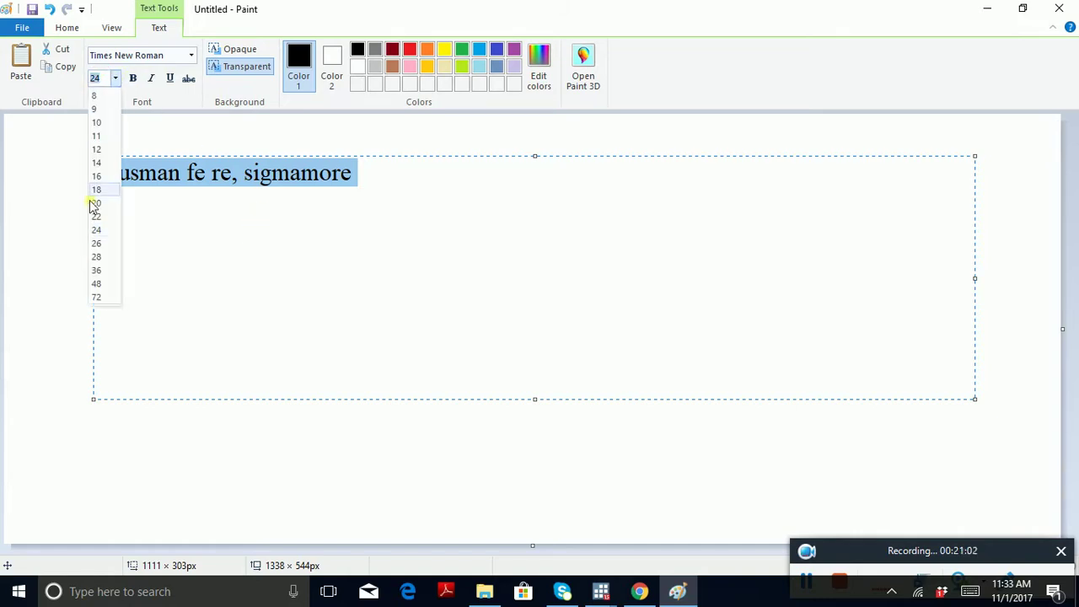
click(100, 283)
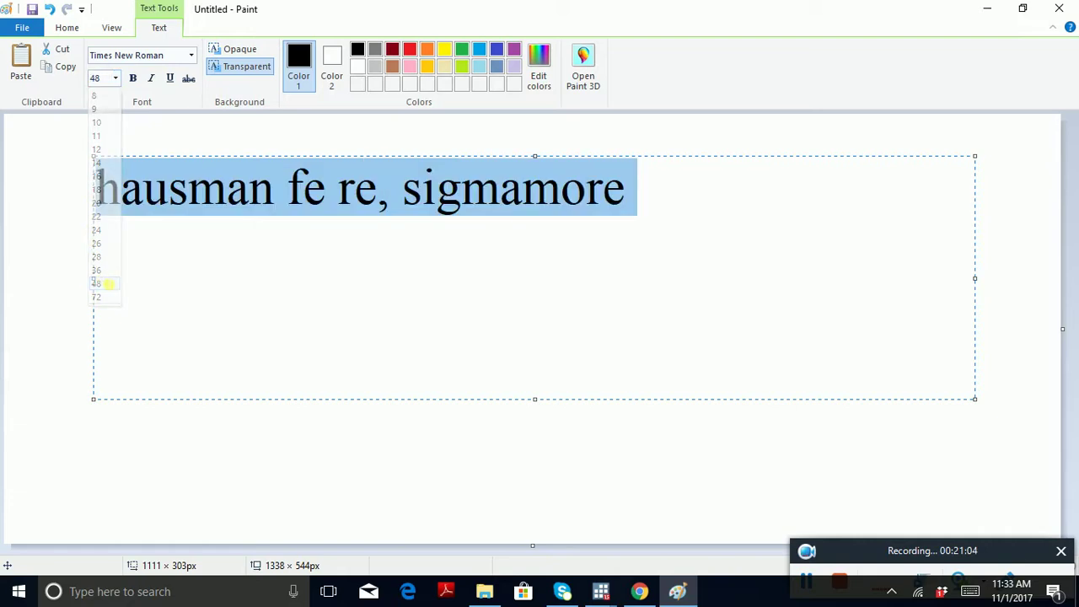
click(510, 337)
click(874, 317)
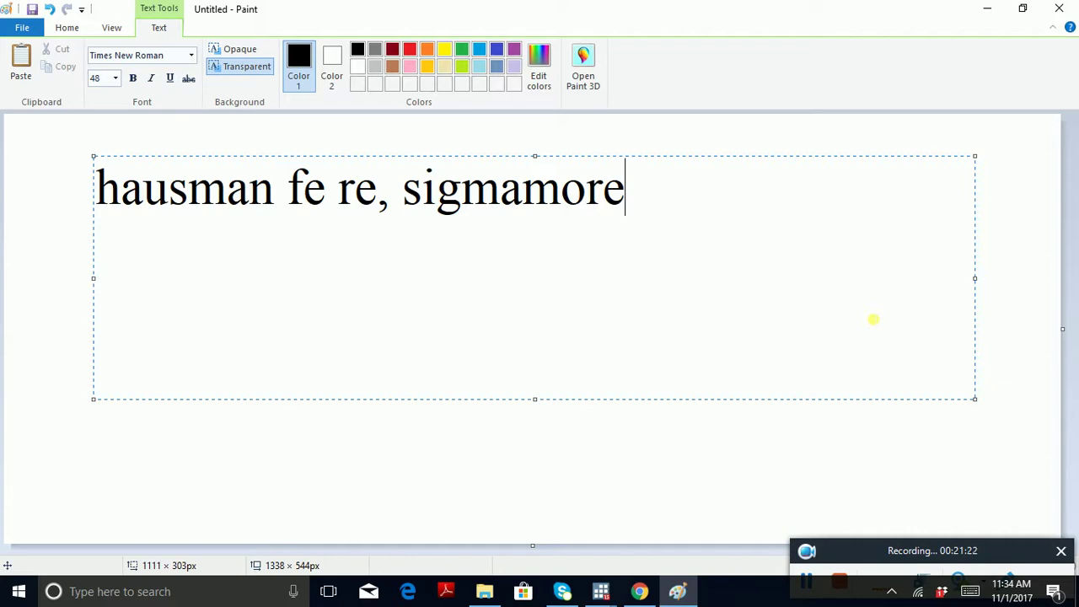
Step: Return to the dataset's Stata session and run the prepared Hausman test on the fe and re estimates
click(995, 8)
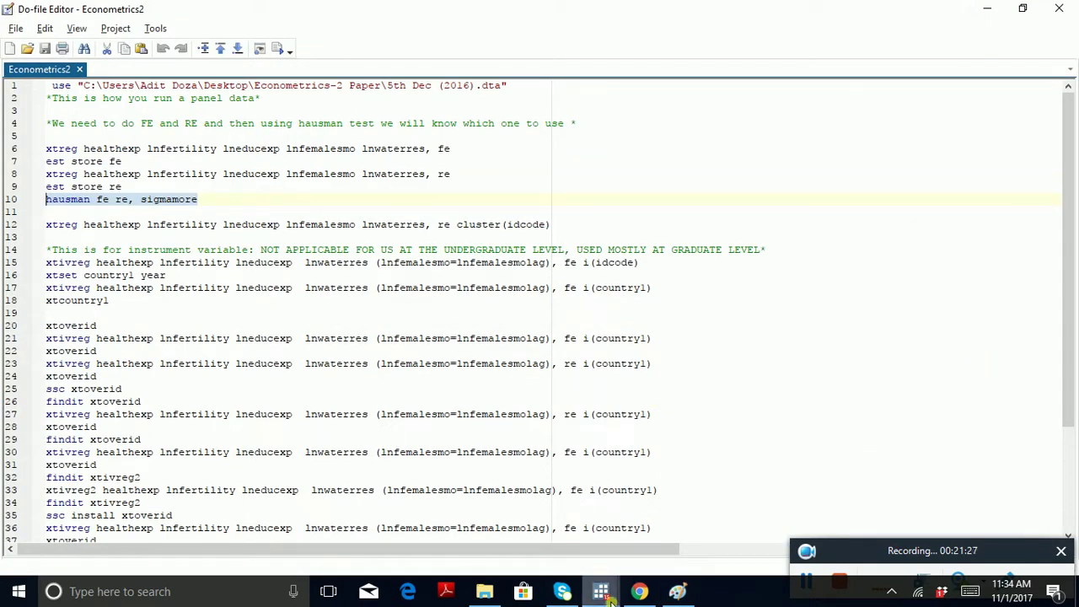
mouse_move(608, 597)
click(484, 531)
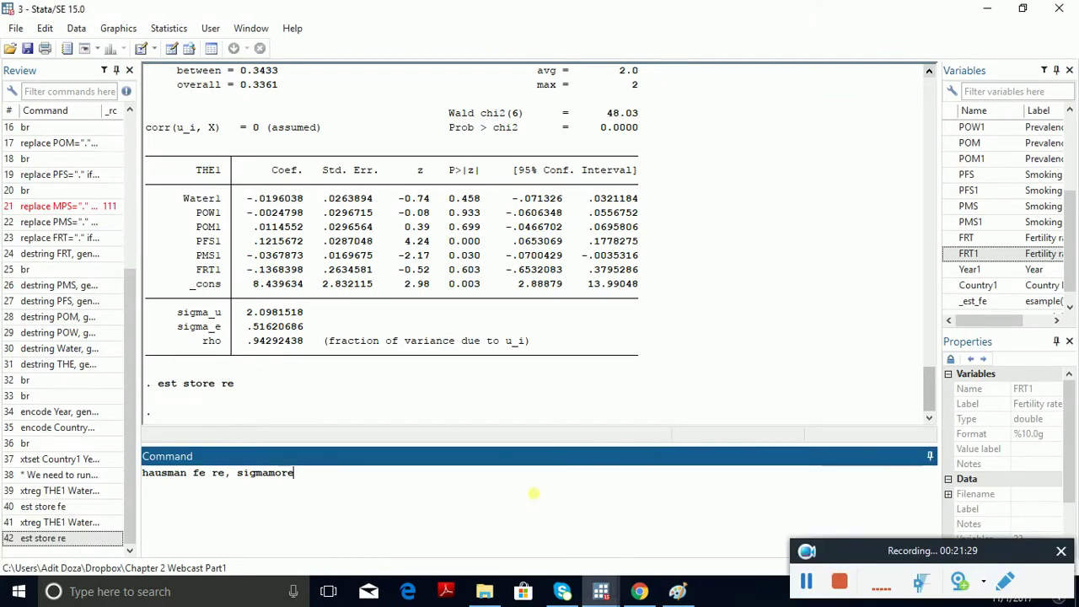
key(Return)
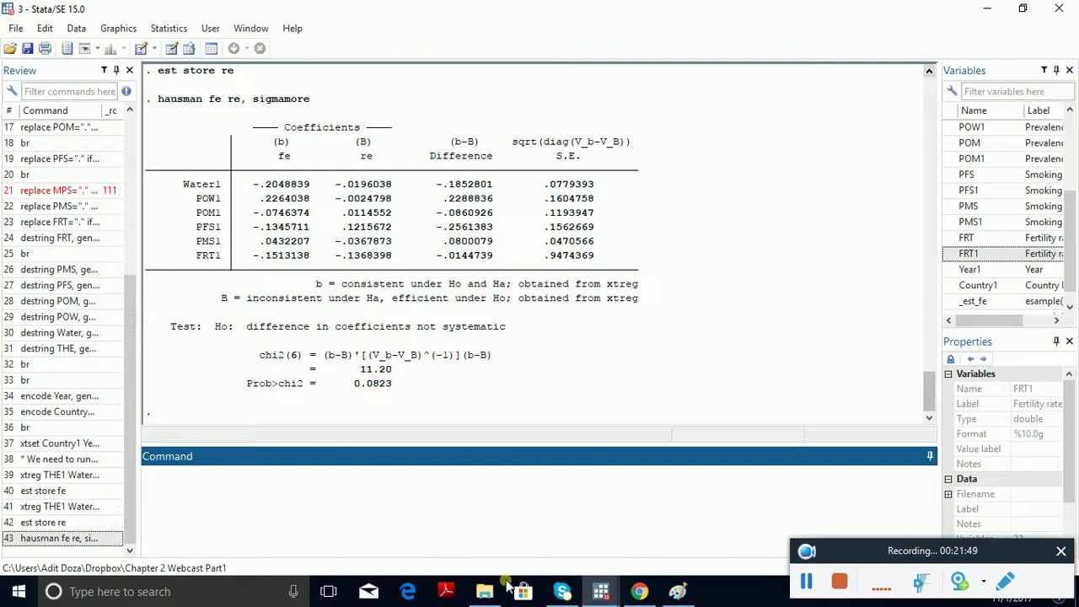
Step: Open the Econometrics2 NEW PAPER presentation and go to slide 11, Hausman Hypothesis Test, to review its null and alternative hypotheses
click(484, 592)
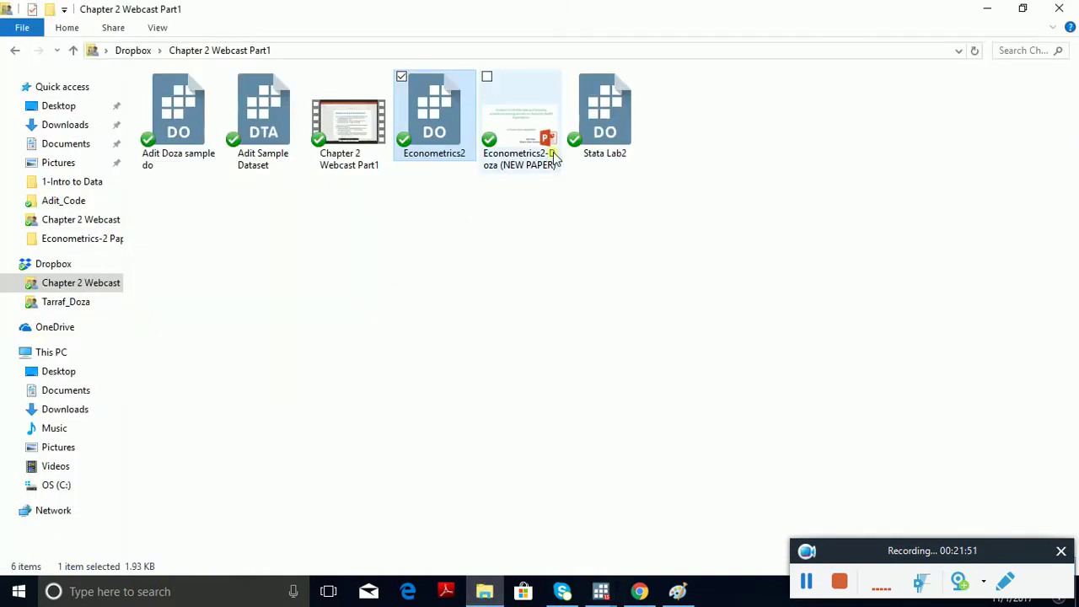
double_click(552, 154)
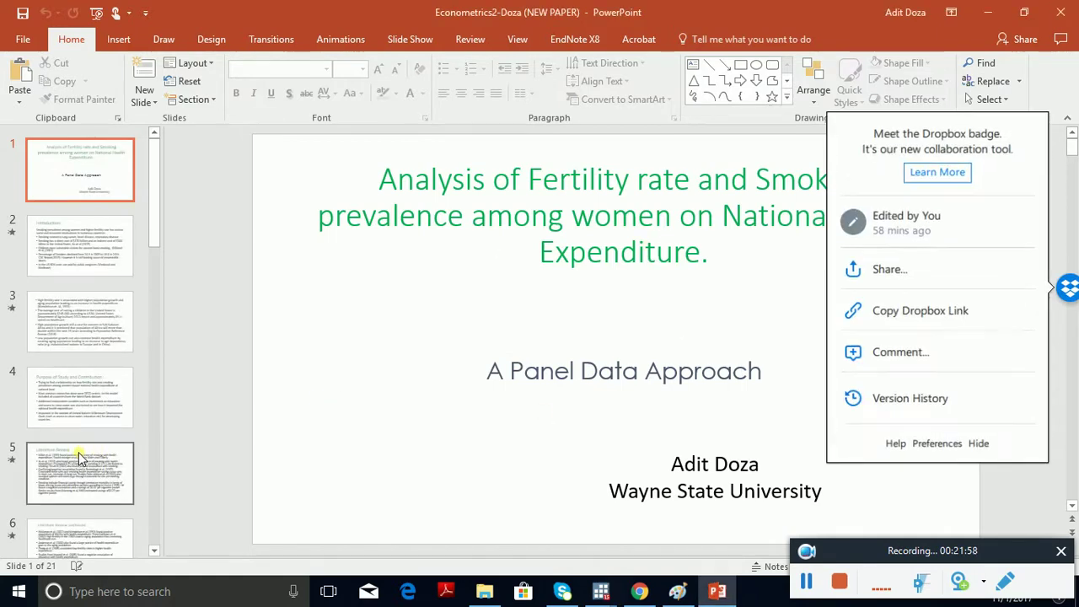
scroll(79, 455, down, 2)
scroll(79, 451, down, 10)
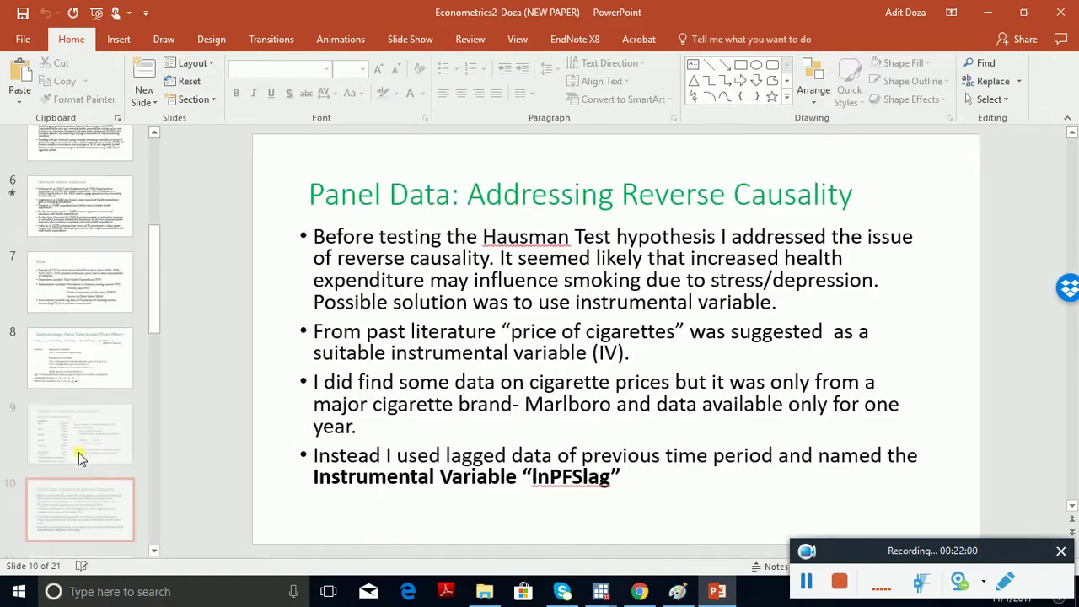
scroll(79, 456, up, 1)
scroll(79, 456, down, 1)
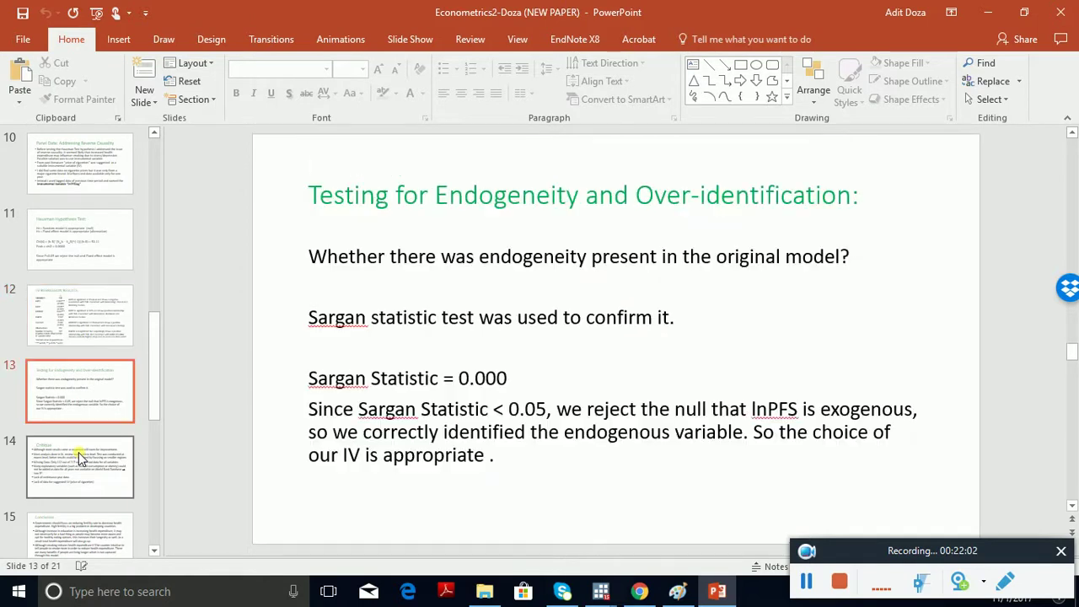
scroll(79, 456, down, 1)
key(Up)
key(Up)
key(Up)
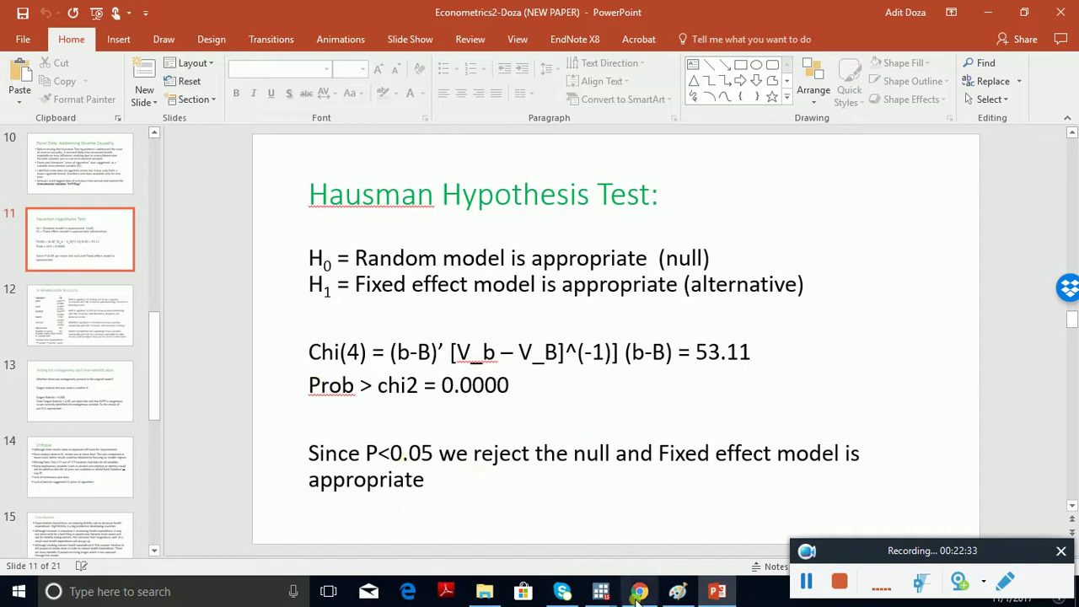
Step: Compare the Hausman test output in the dataset's Stata session with the Hausman Hypothesis Test slide in the PowerPoint presentation
mouse_move(638, 595)
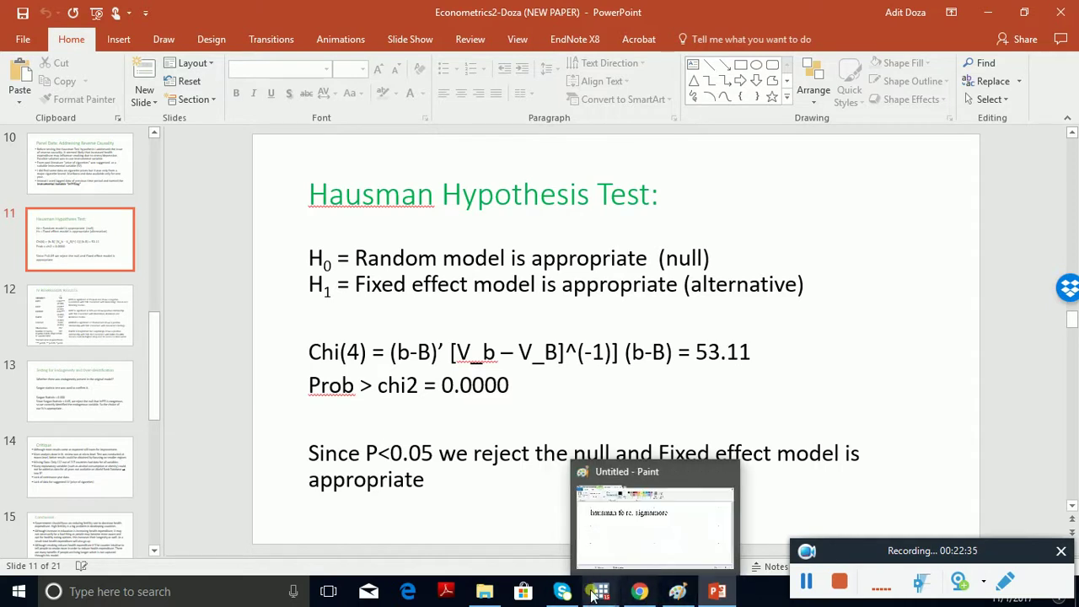
mouse_move(600, 590)
click(389, 528)
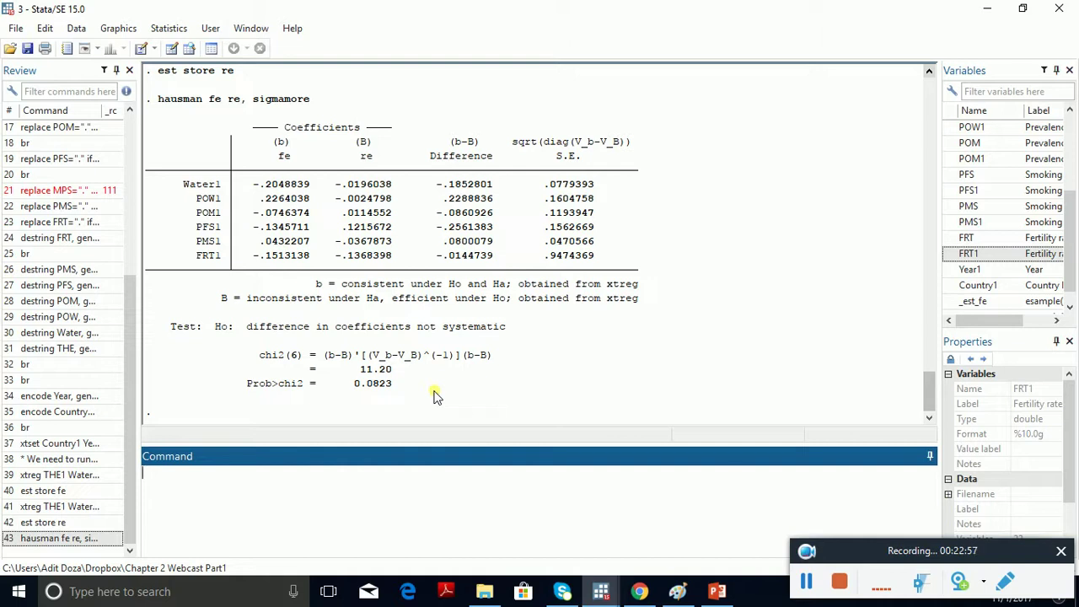
click(717, 591)
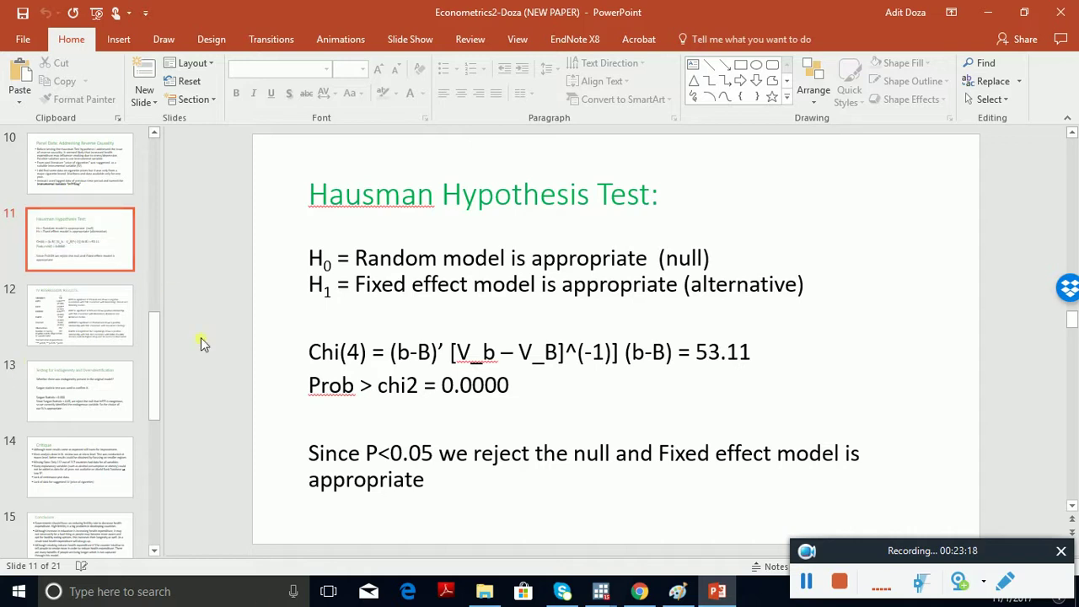
Step: Return to the dataset's Stata session and rerun the random-effects xtreg of THE1 on Water1, POW1, POM1, PFS1, PMS1 and FRT1
mouse_move(601, 591)
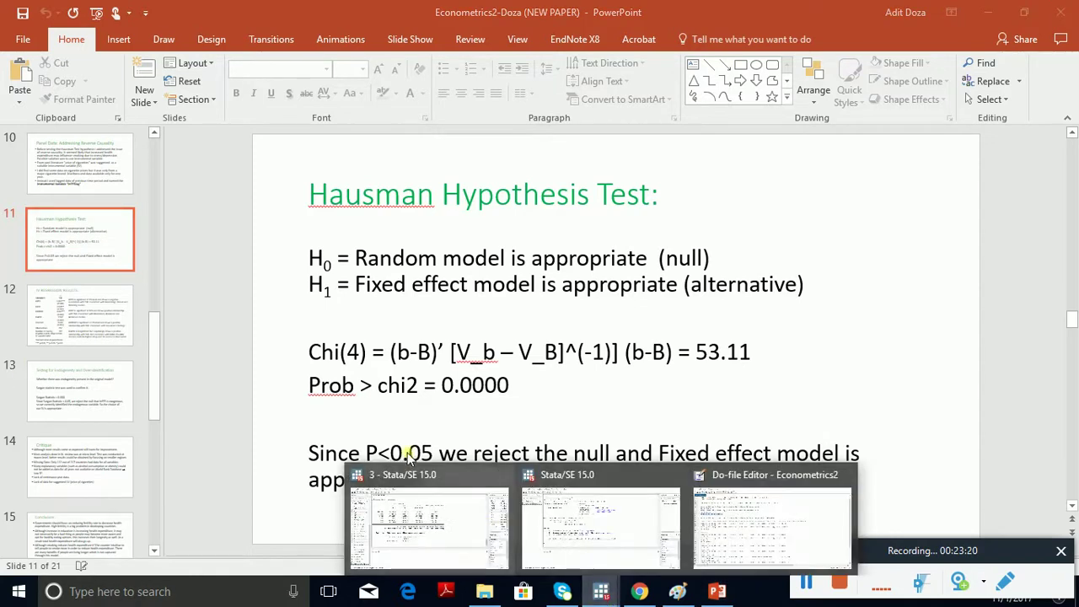
click(429, 509)
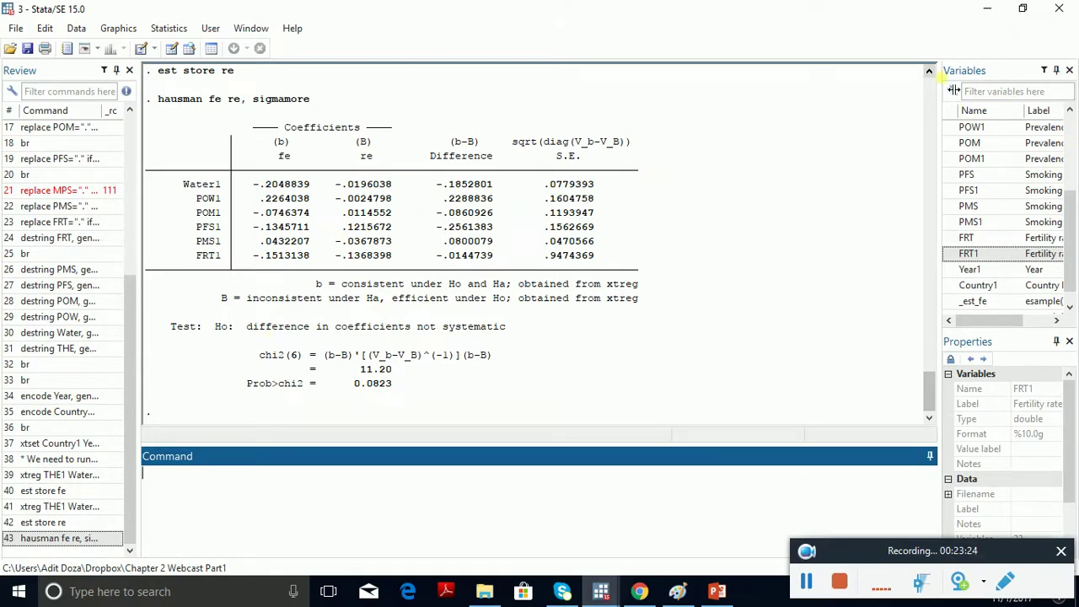
click(929, 71)
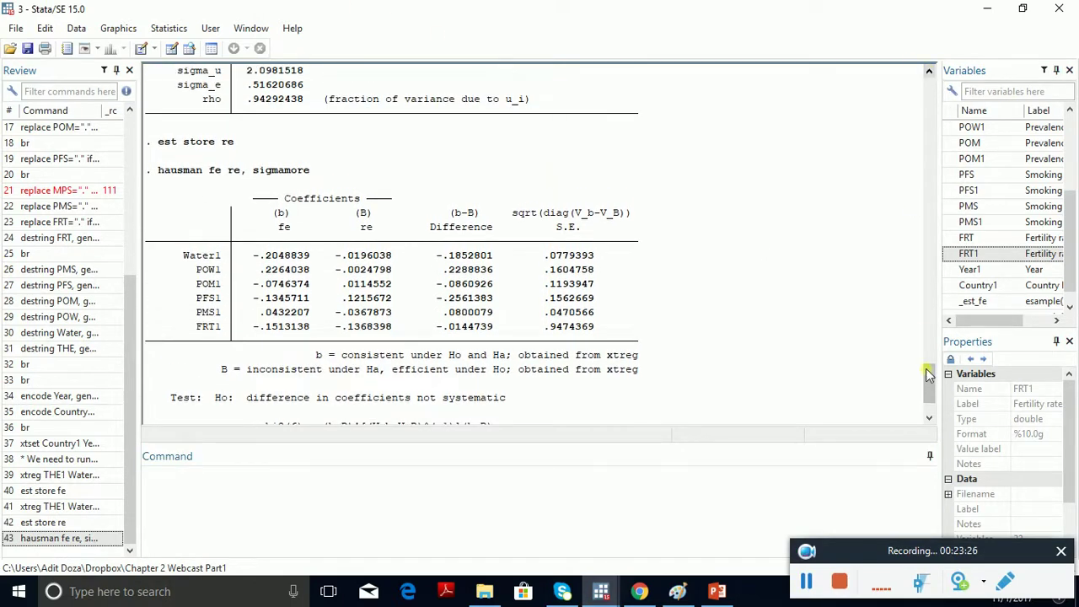
drag(930, 379, 932, 437)
click(624, 516)
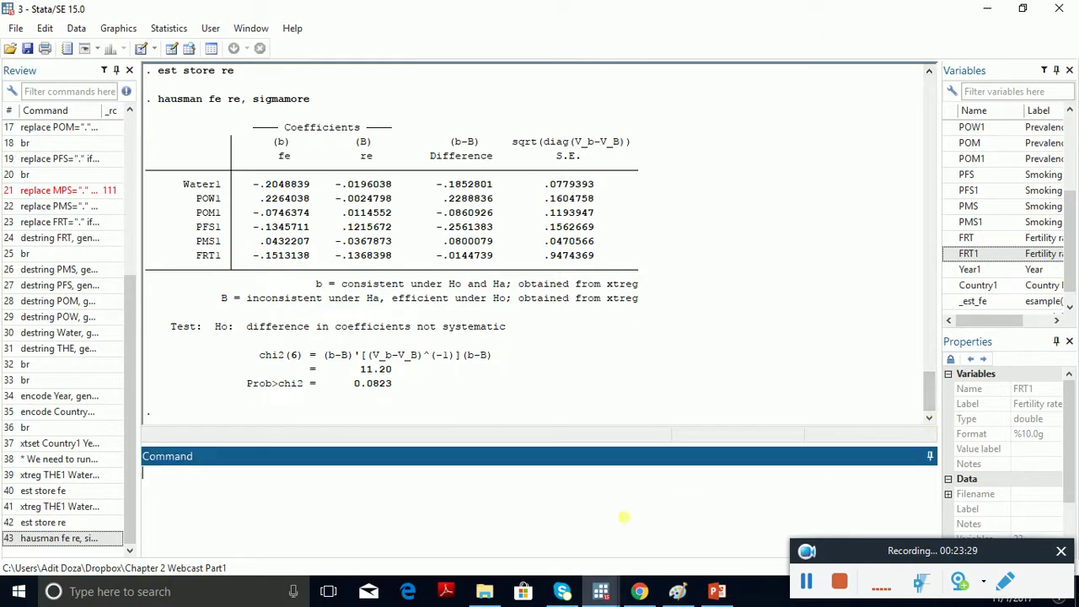
text(reg THE1)
key(Page_Up)
key(Page_Up)
key(Page_Up)
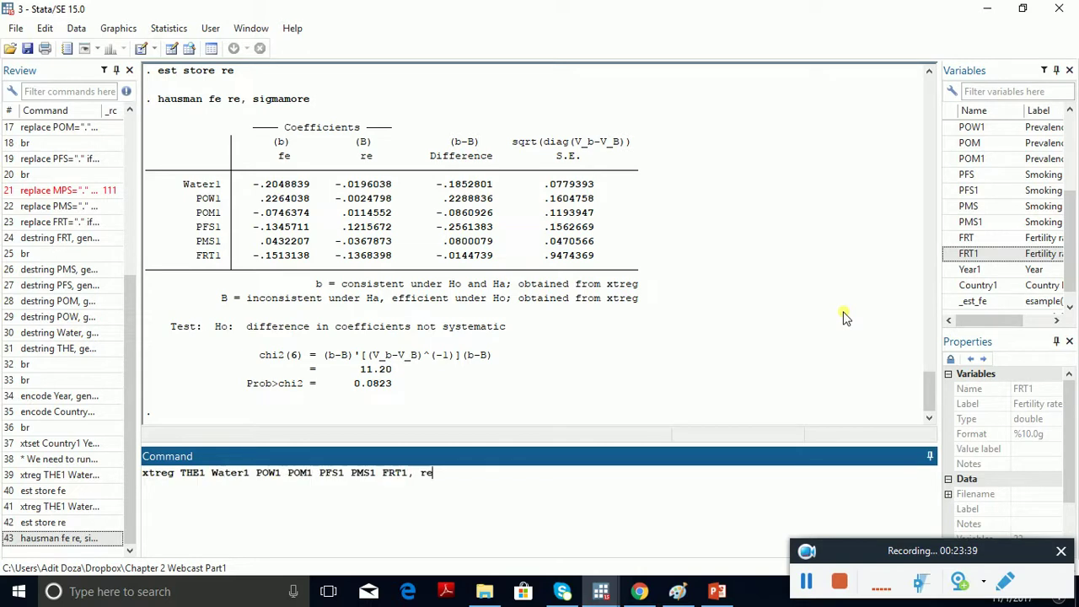
key(Return)
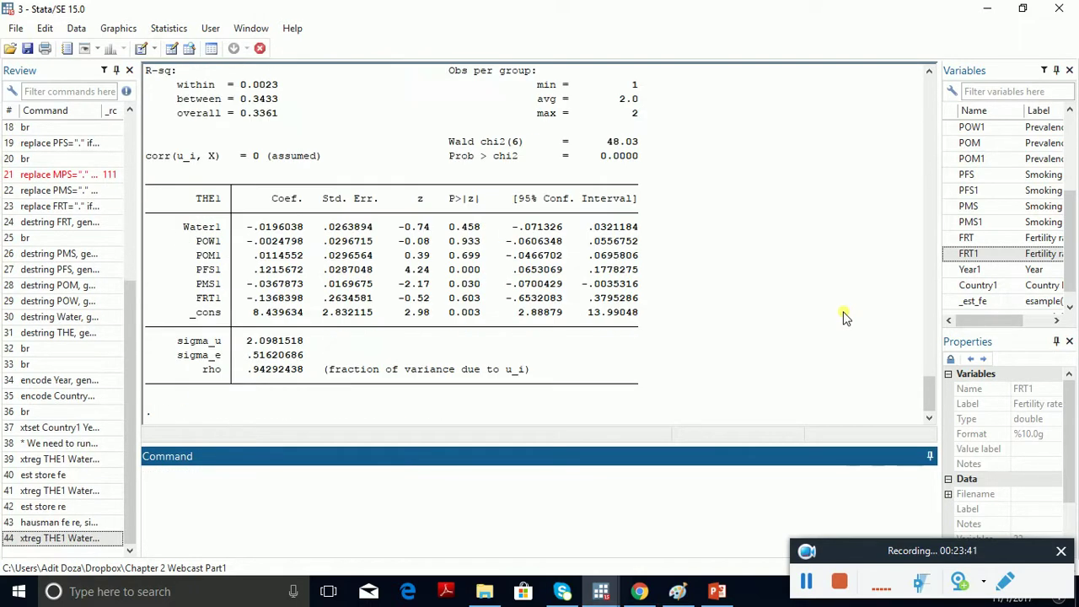